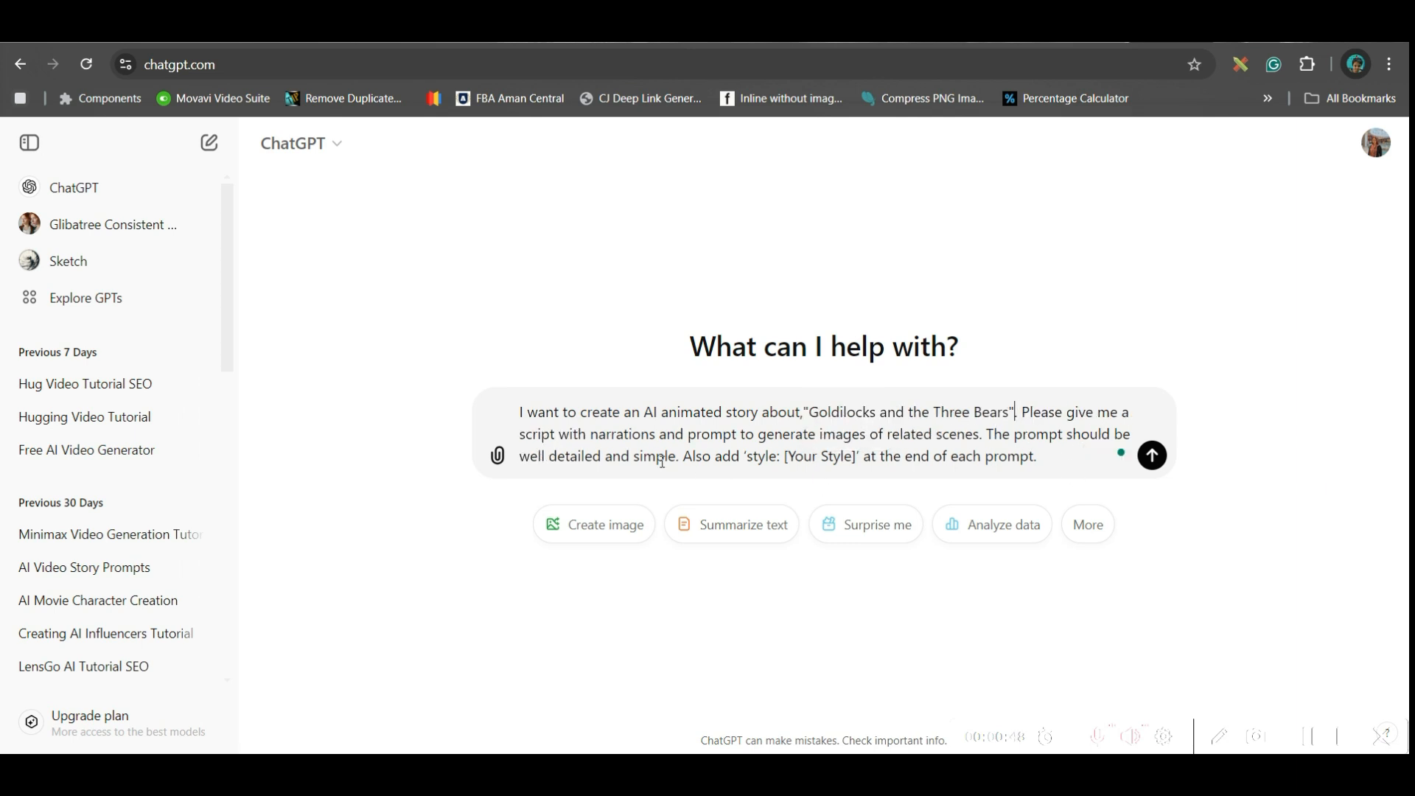
# - Replace the style placeholder in the story request with "Whimsical Disney Pixar 3D Style" and send the request
pyautogui.moveTo(785, 459); pyautogui.dragTo(857, 459)
pyautogui.write('Whimsical Disney P')
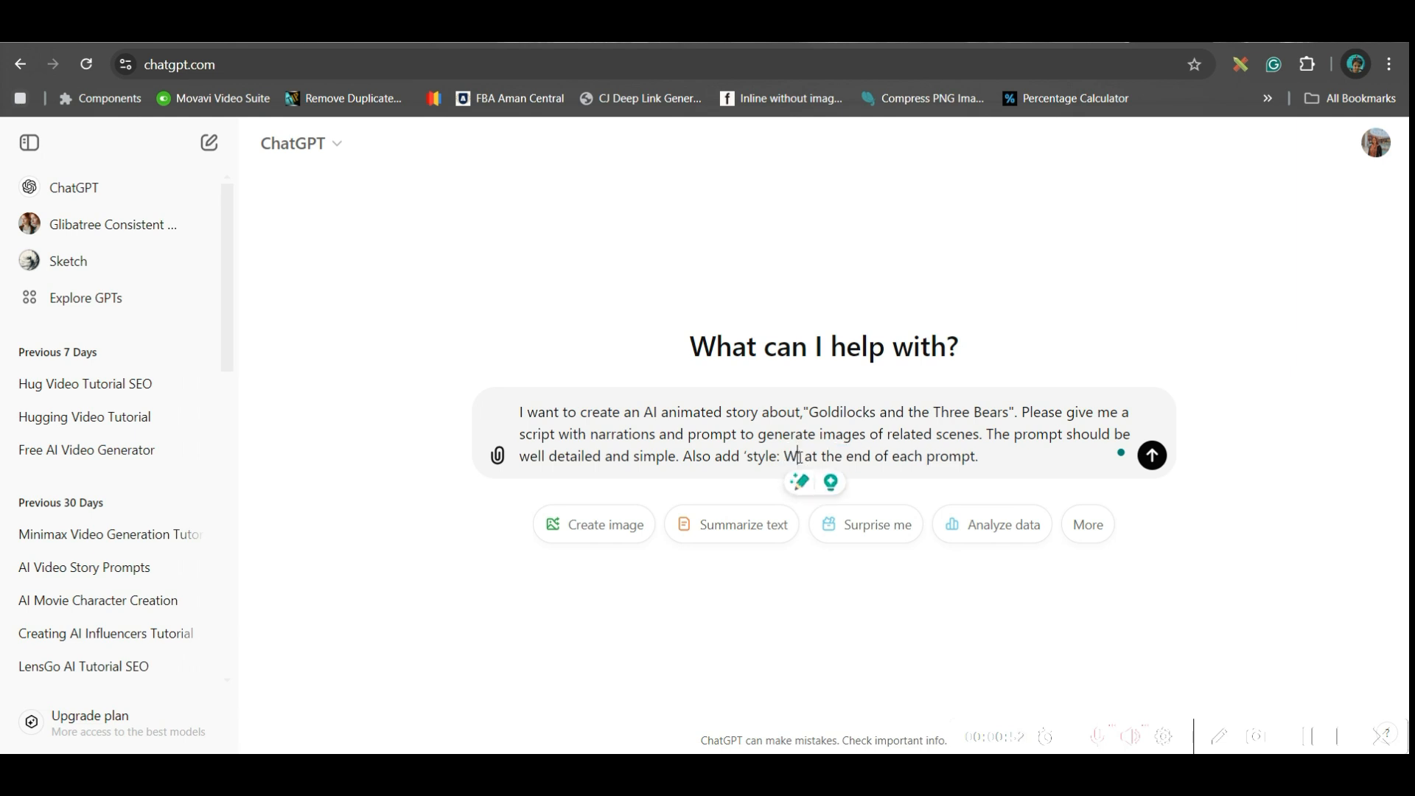
pyautogui.write('ixar 3')
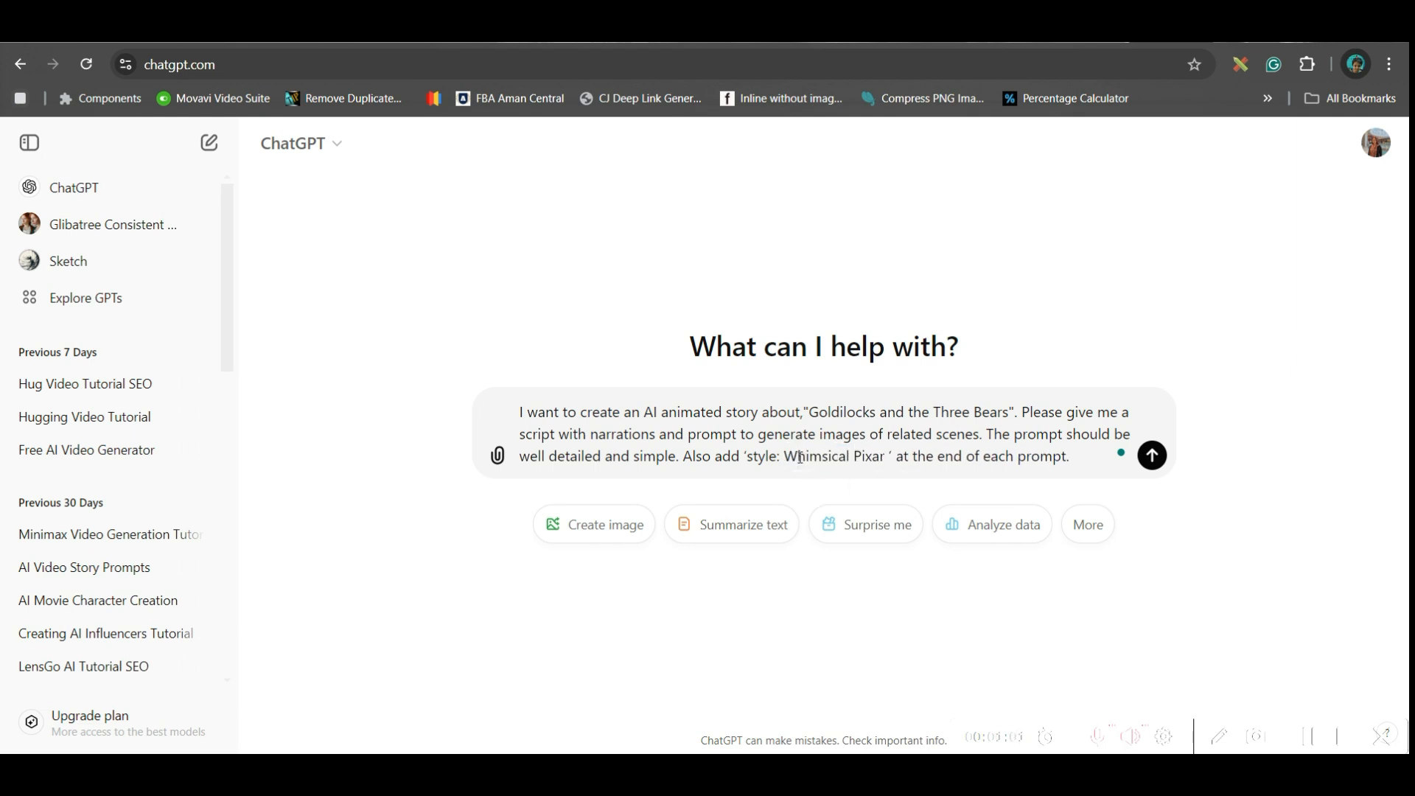
pyautogui.write('D')
pyautogui.click(854, 457)
pyautogui.write('Disney')
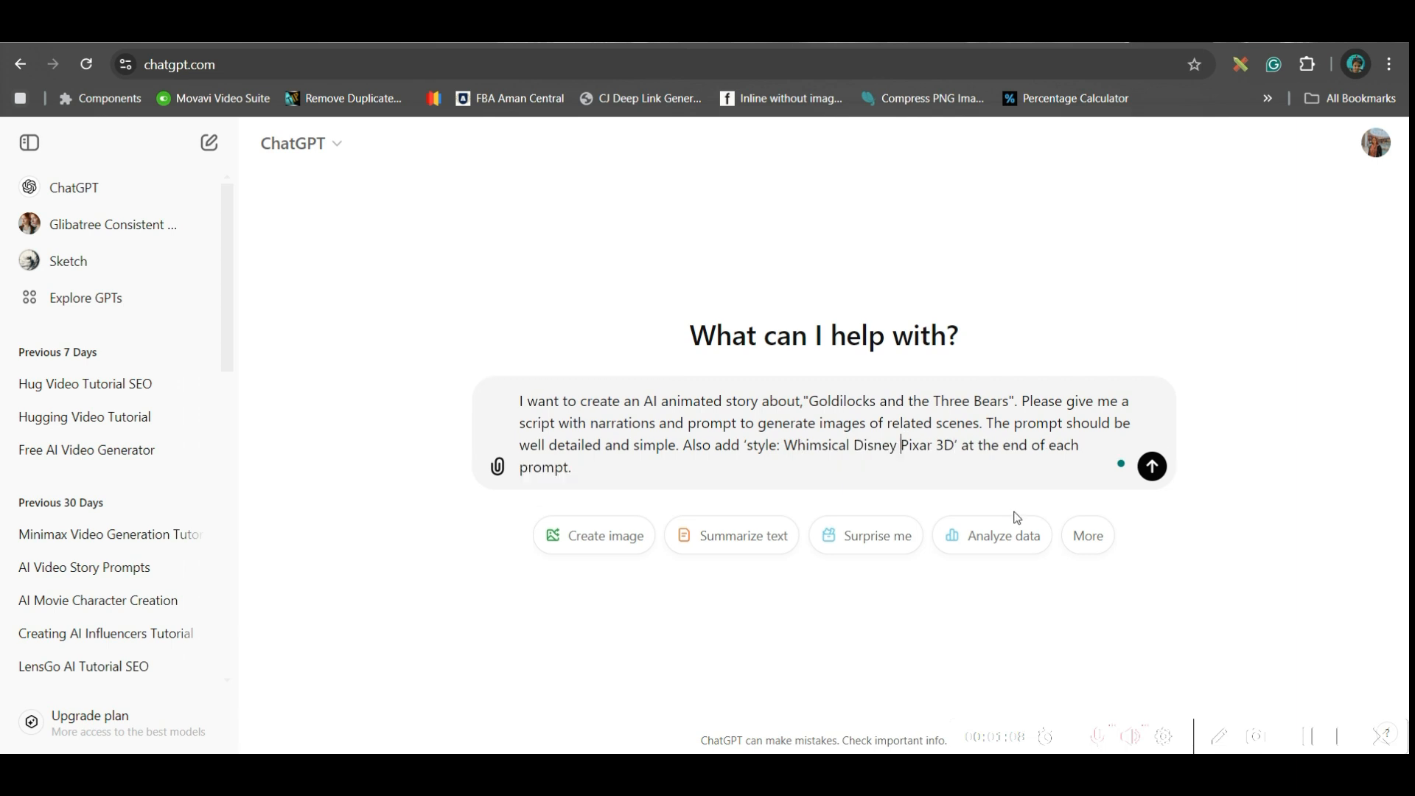
pyautogui.click(956, 446)
pyautogui.write('Style')
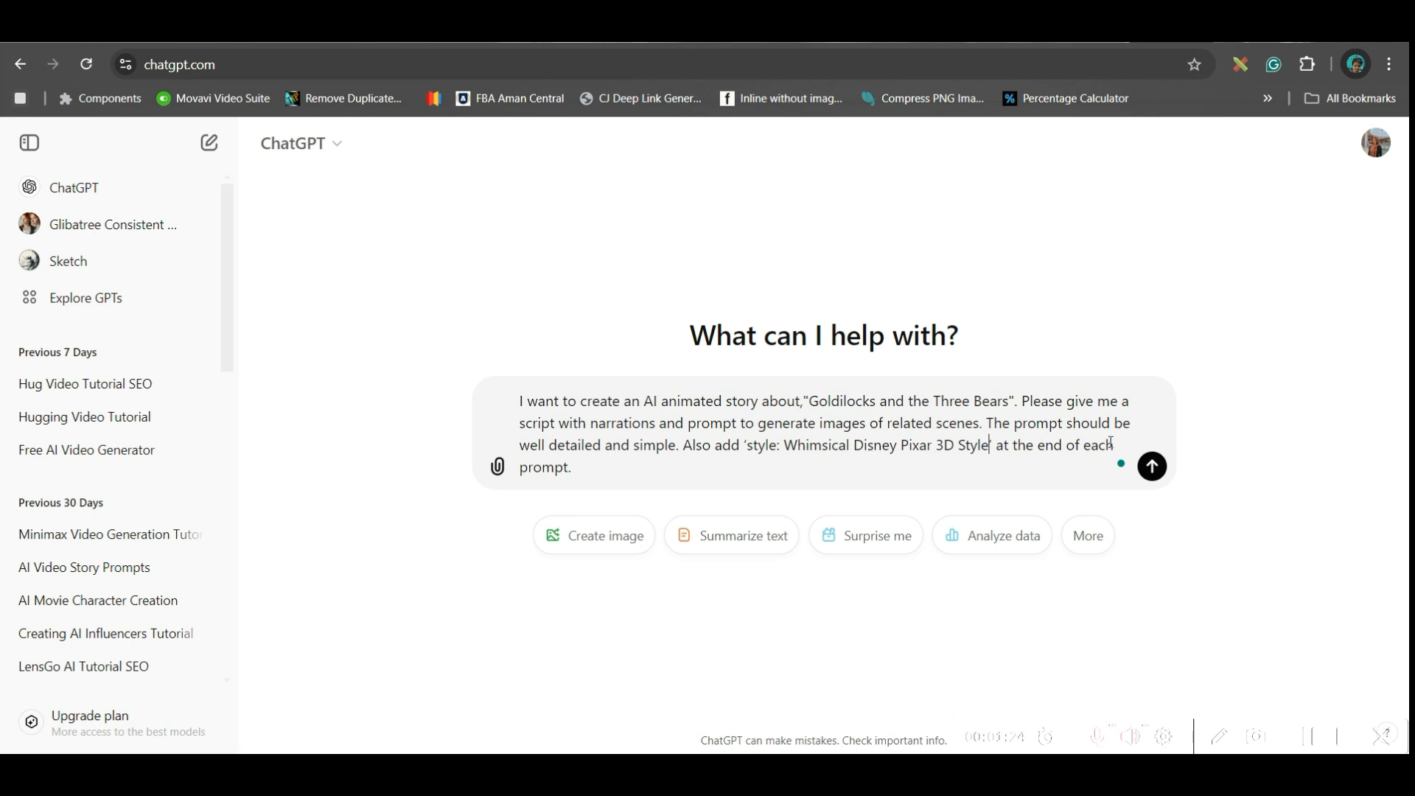
pyautogui.click(1153, 467)
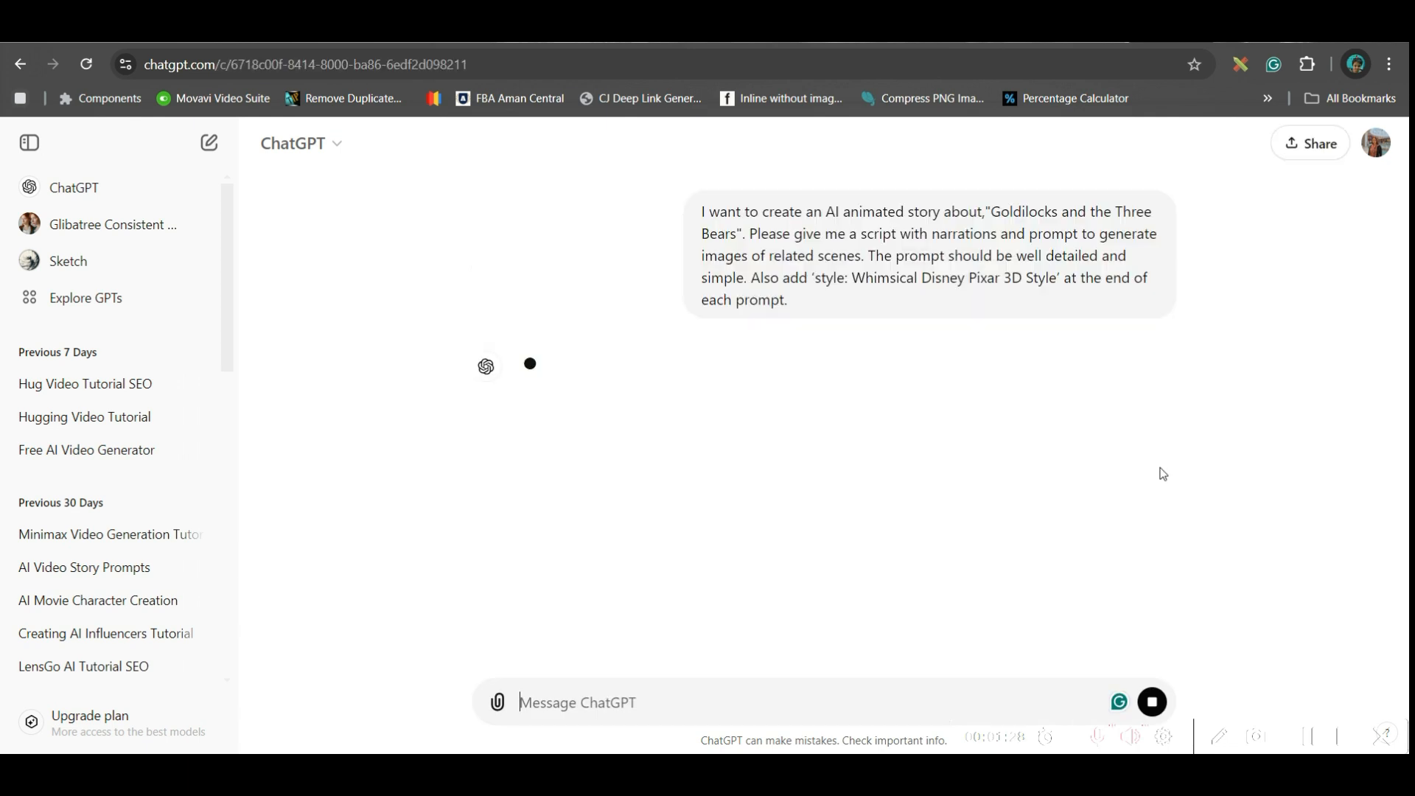
# - Copy the entire generated Goldilocks script, with its narrations and image prompts, into a Word document
pyautogui.moveTo(515, 537); pyautogui.dragTo(758, 562)
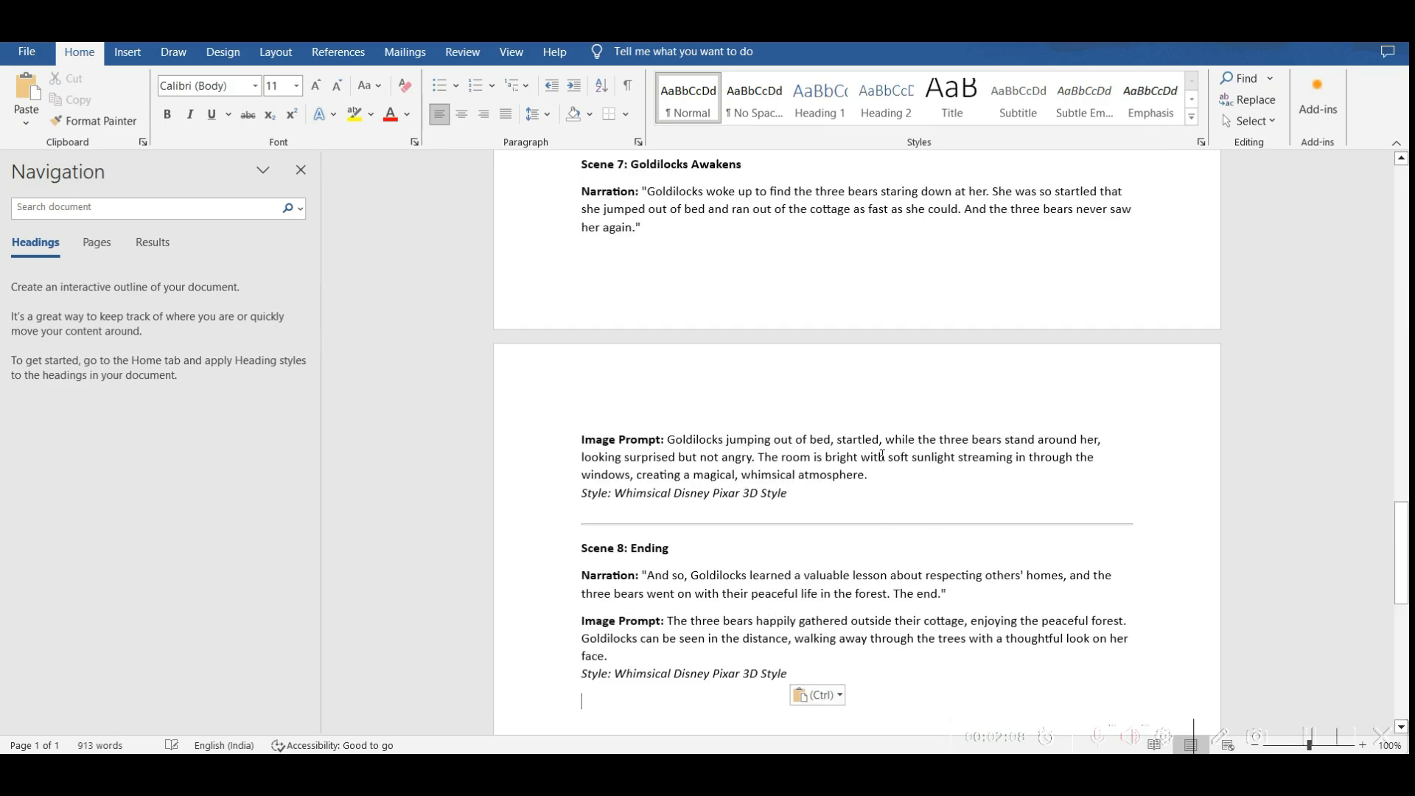
pyautogui.scroll(20, 860, 442)
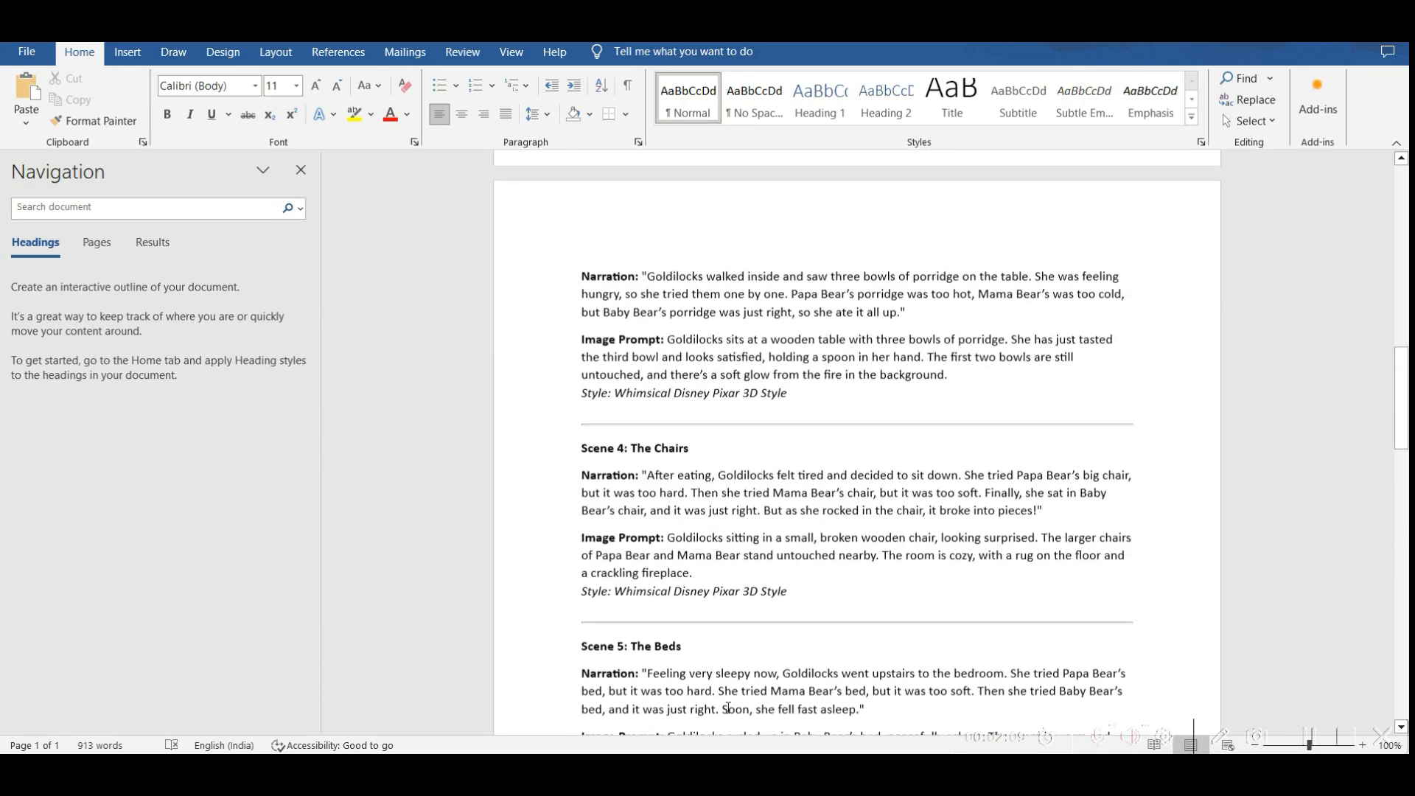
pyautogui.scroll(10, 557, 658)
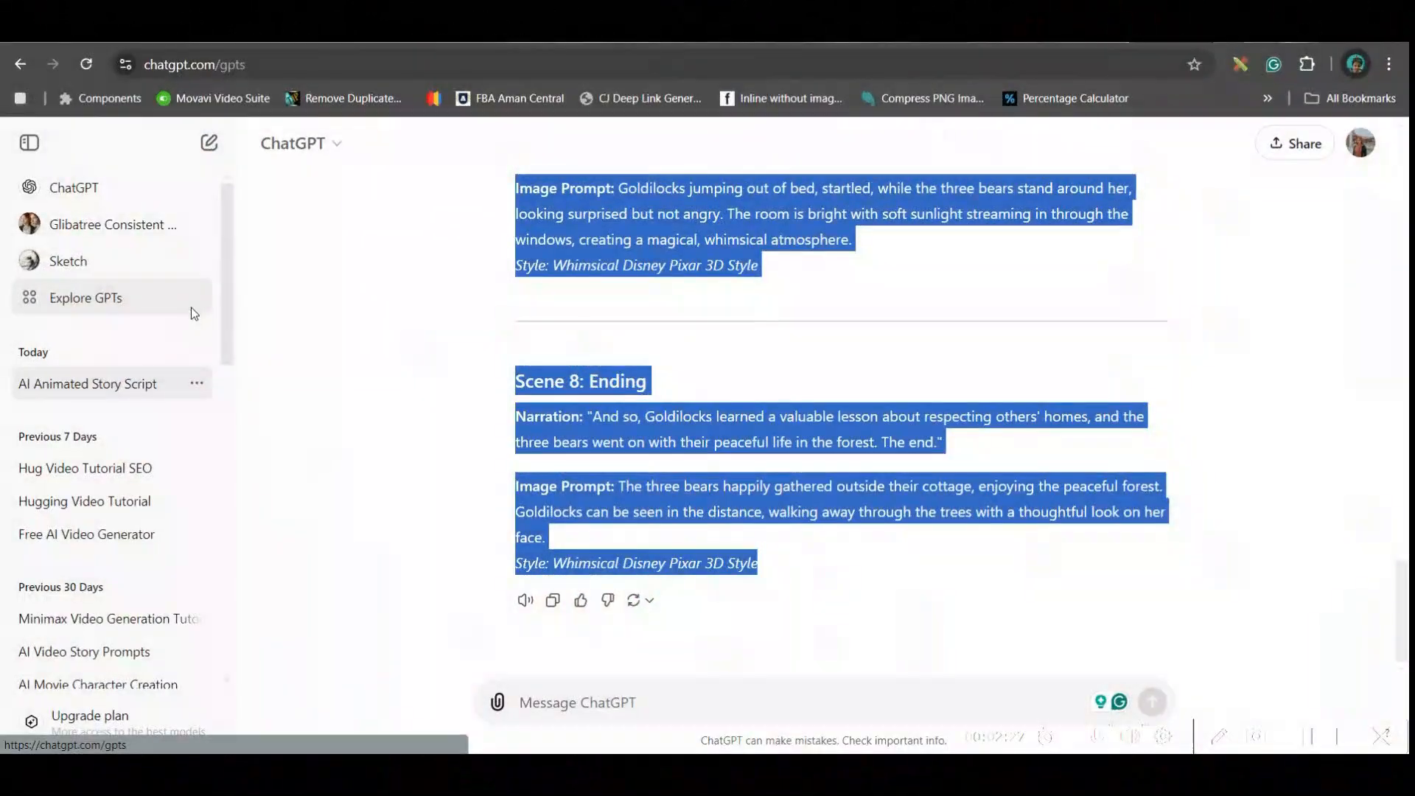
# - Search the GPTs in ChatGPT for "Glibatree Consistent Character" and open the Glibatree Consistent Character Assistant
pyautogui.click(193, 307)
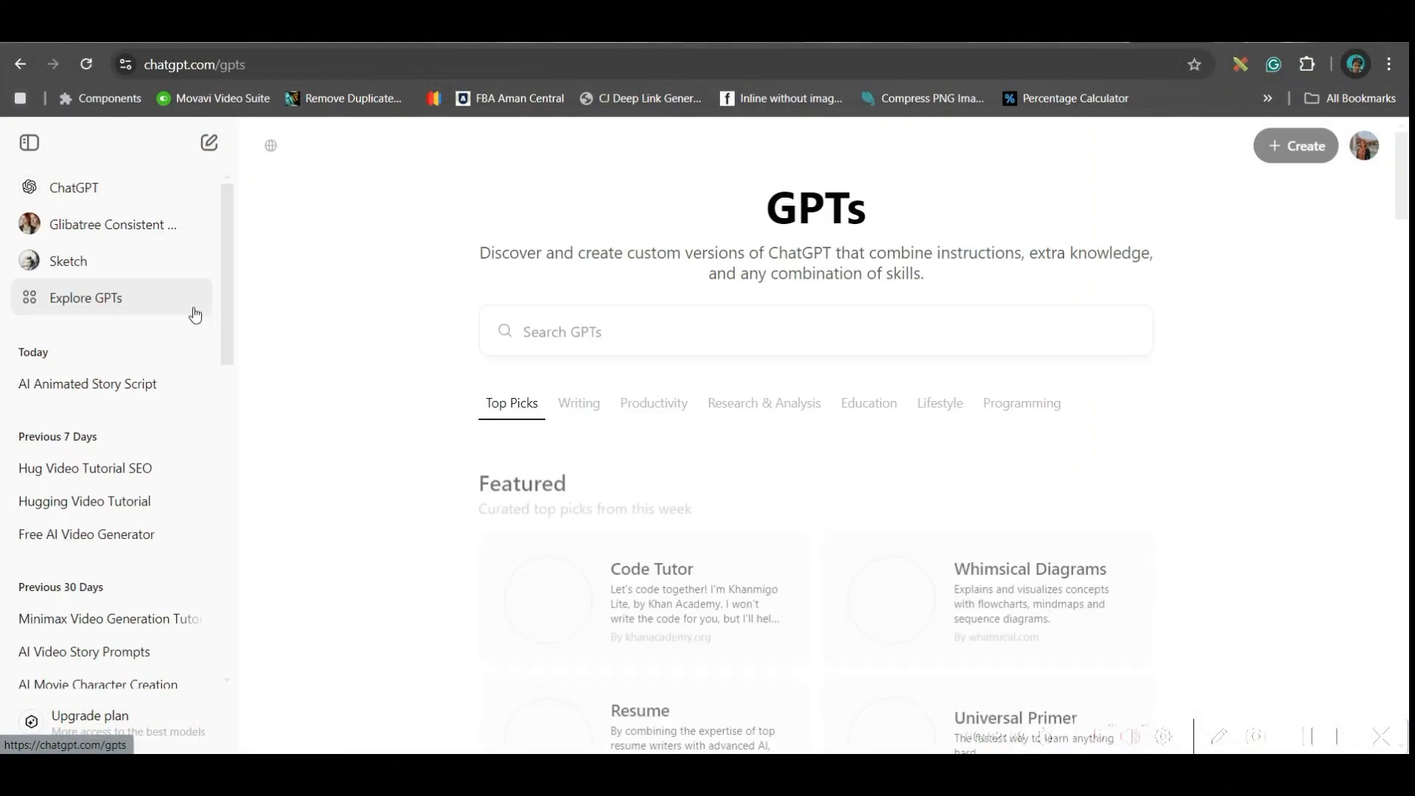
pyautogui.click(558, 325)
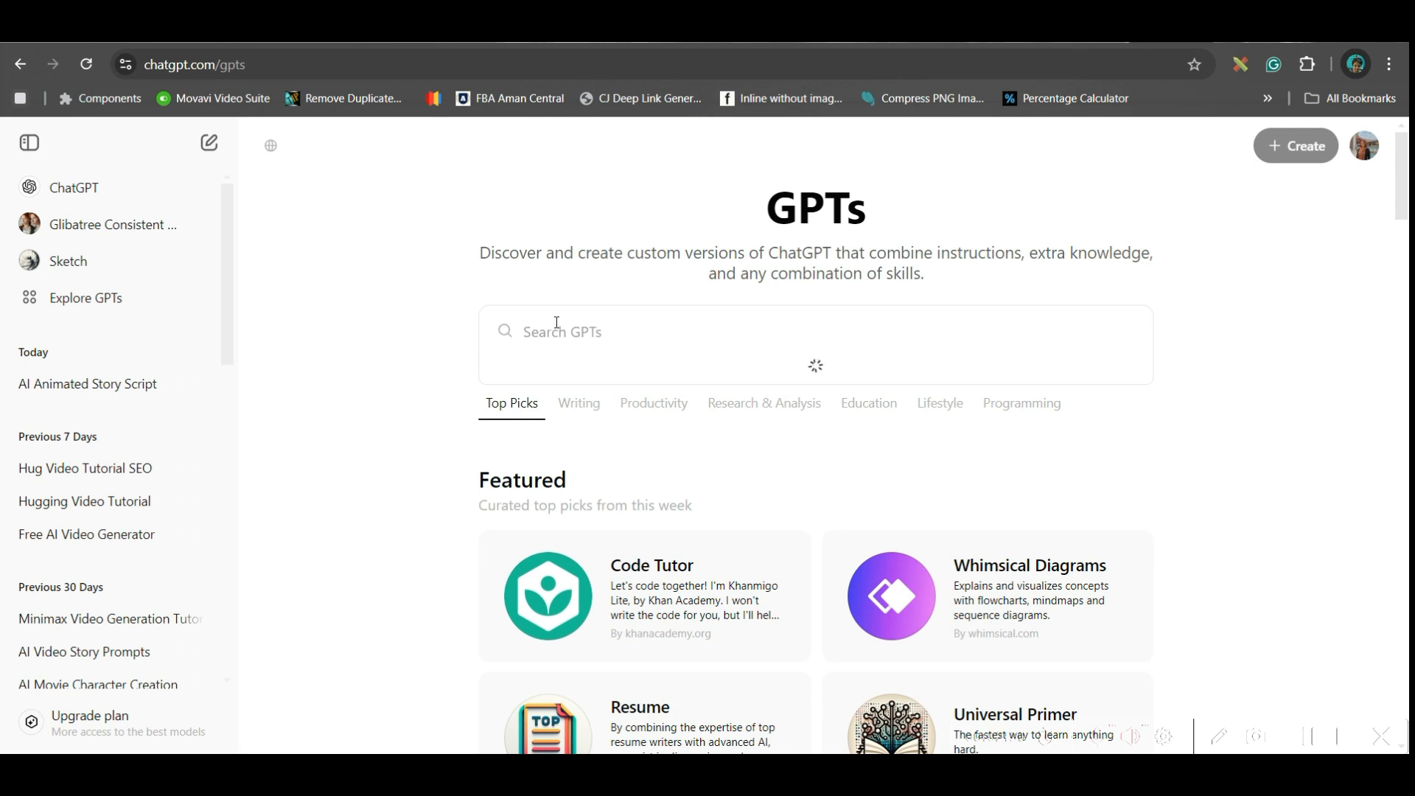
pyautogui.write('Glibatree Consistent Character')
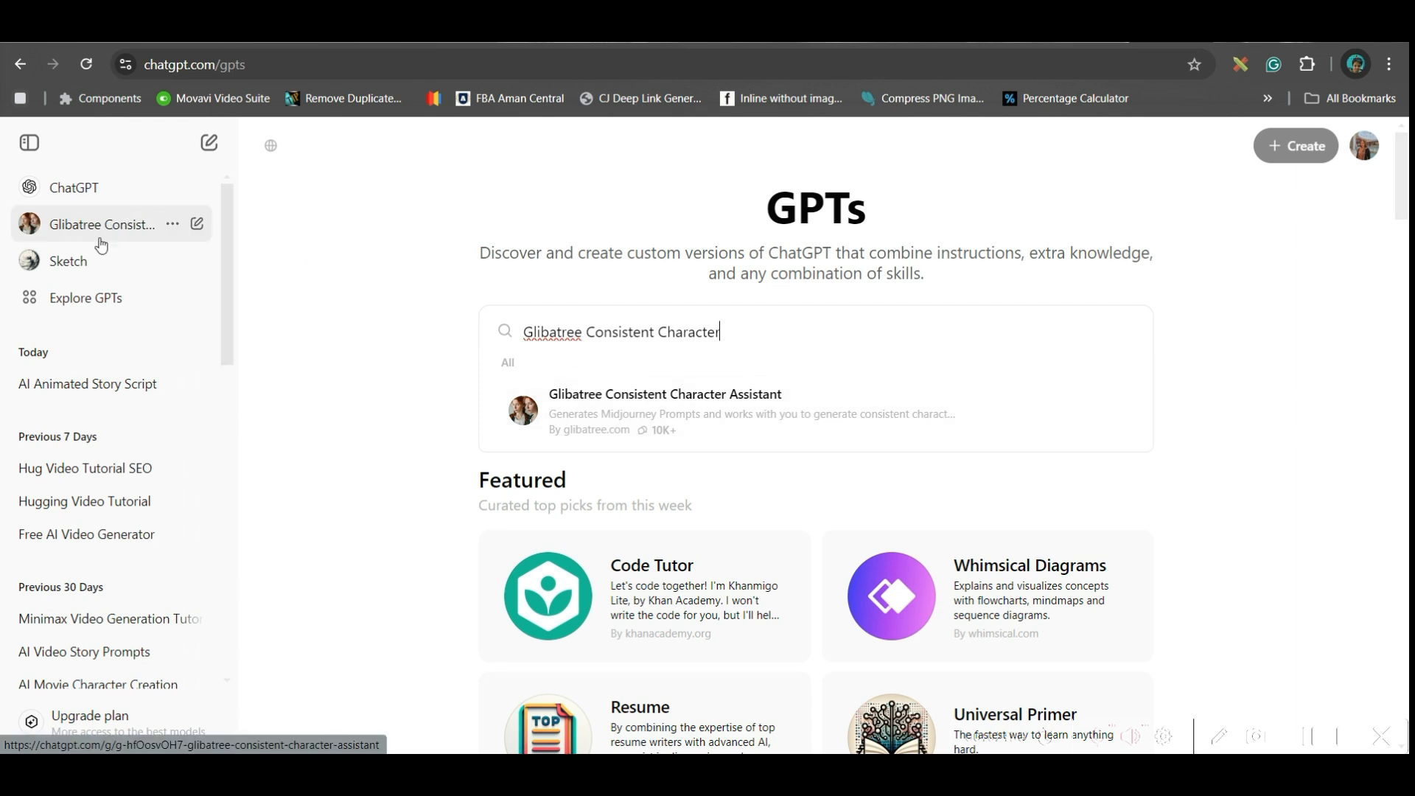
pyautogui.click(122, 225)
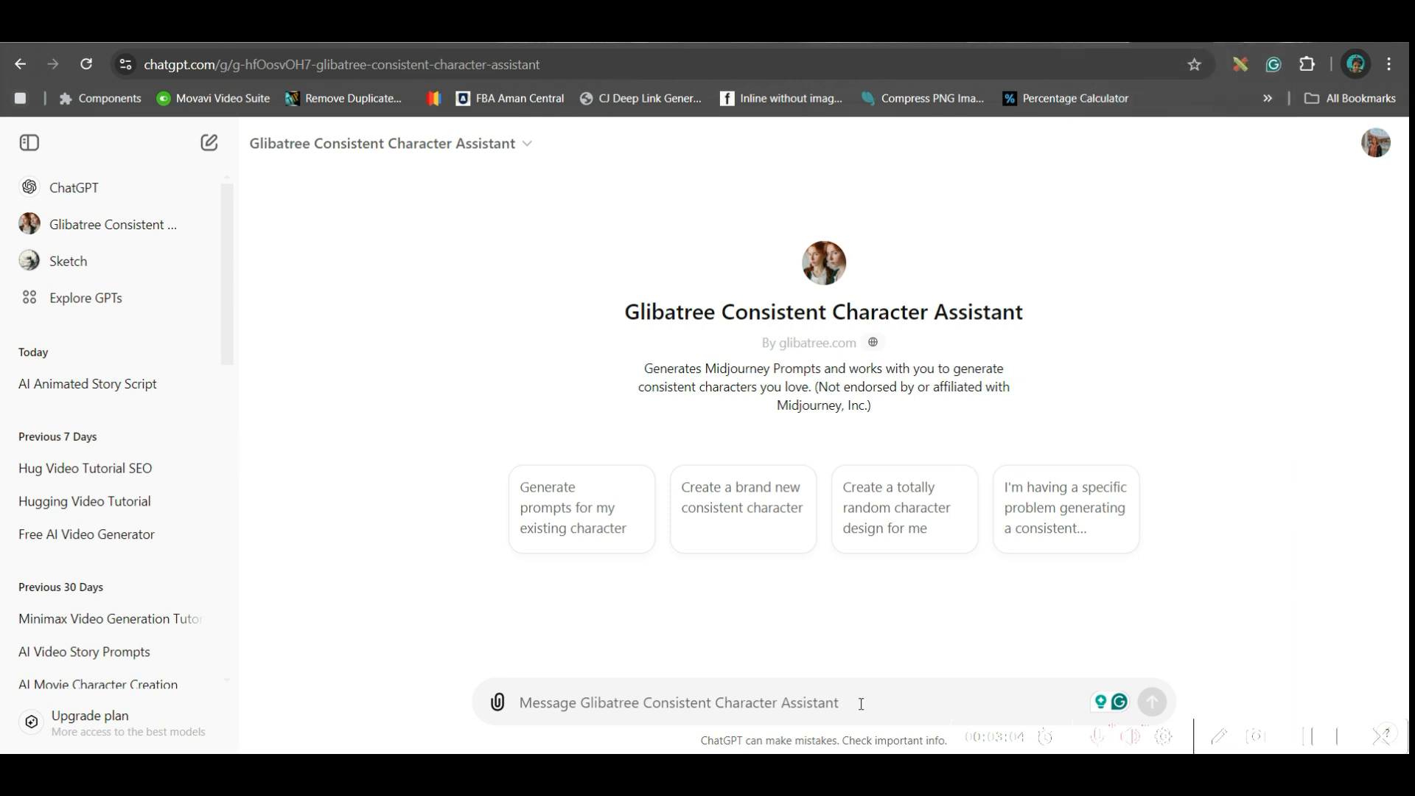
# - Start a message to the assistant asking for a detailed character description
pyautogui.click(708, 706)
pyautogui.write('Pl')
pyautogui.write('ease give me a Detailed Caracter')
pyautogui.click(631, 702)
pyautogui.write('Detailed')
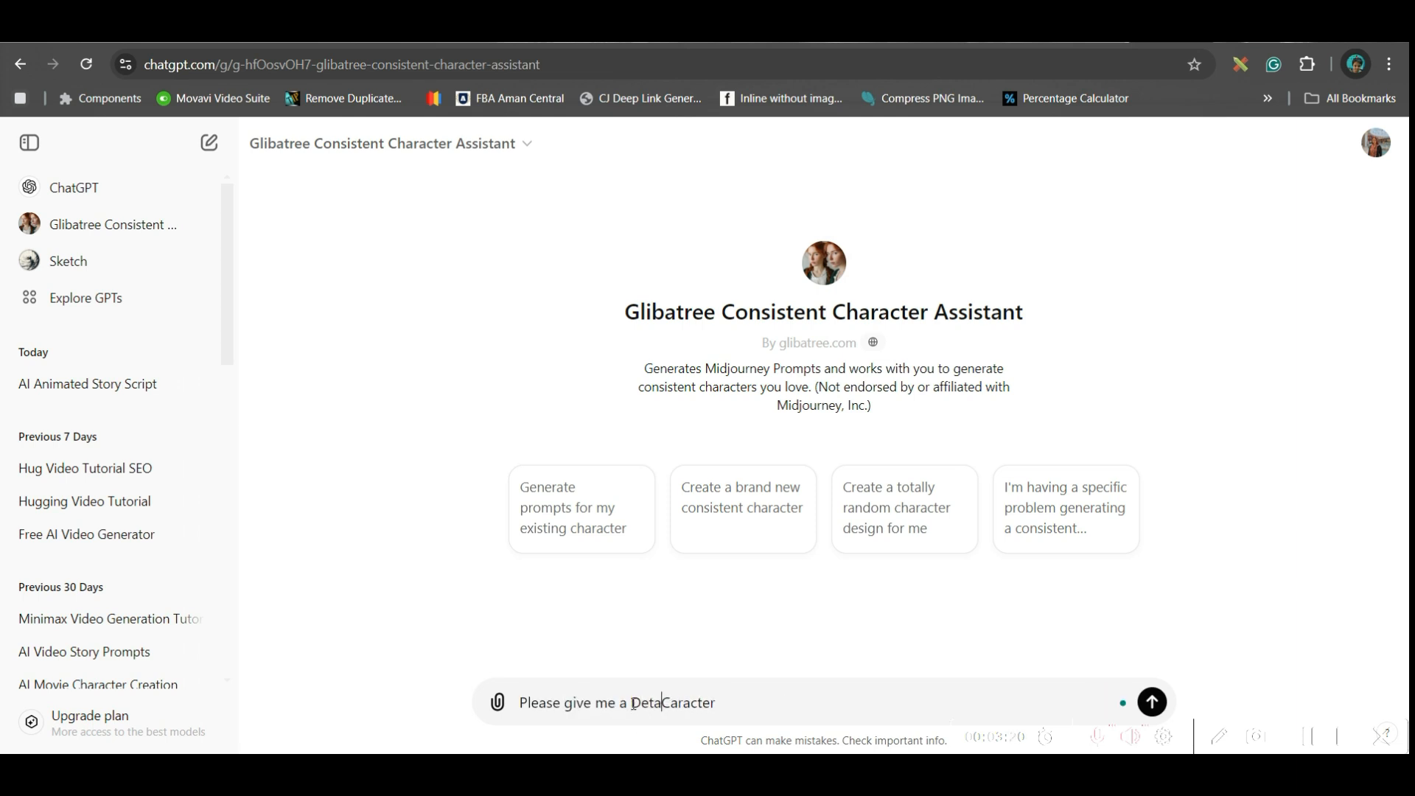
pyautogui.press('End')
pyautogui.write('description of " Goldilocks"')
# - Complete the message with "Goldilocks" in the story named "Goldilocks and the Three Bears" and send it
pyautogui.press('BackSpace')
pyautogui.write('" Who')
pyautogui.press('BackSpace')
pyautogui.press('BackSpace')
pyautogui.press('BackSpace')
pyautogui.press('BackSpace')
pyautogui.write('in the sto')
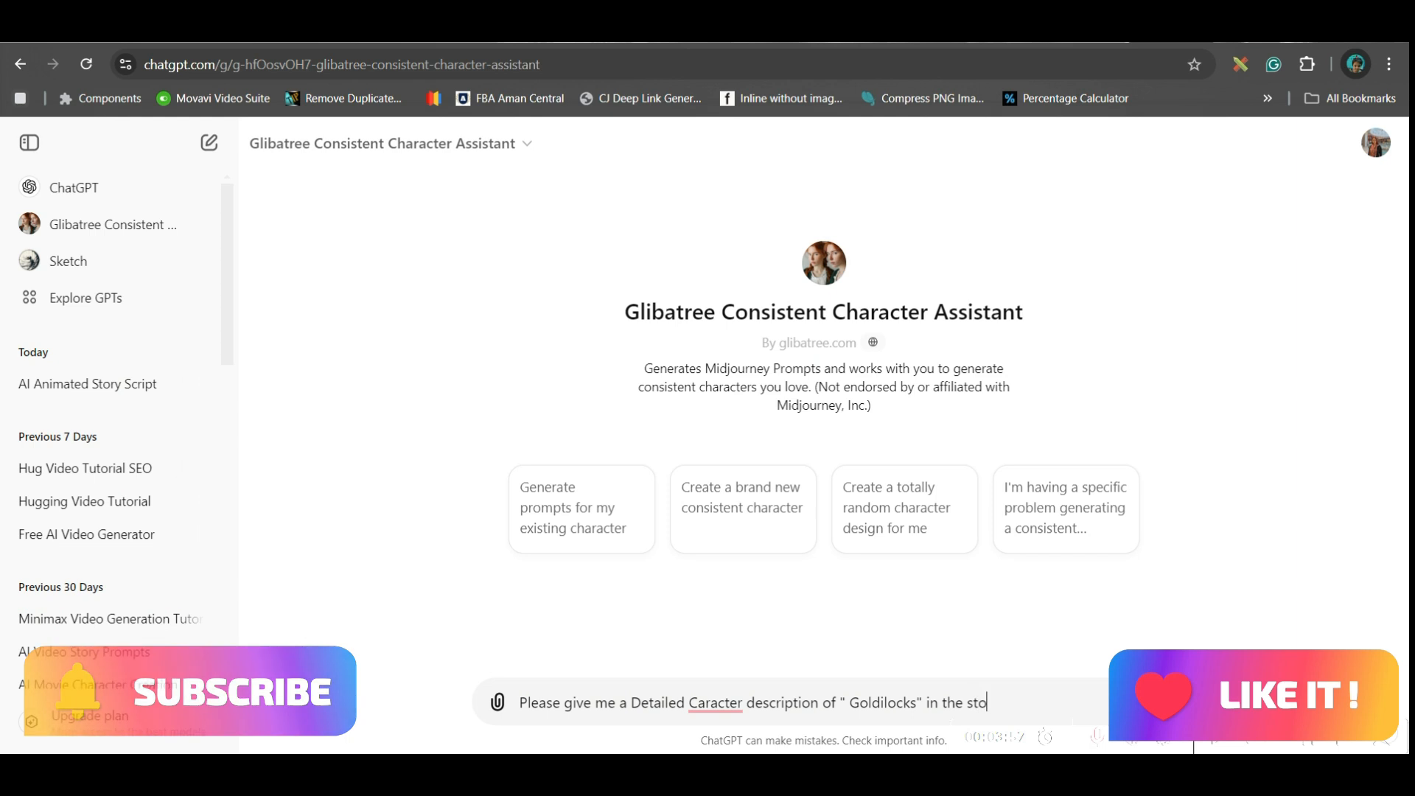
pyautogui.write('ry named"  Goldilocks and the Three Bears"')
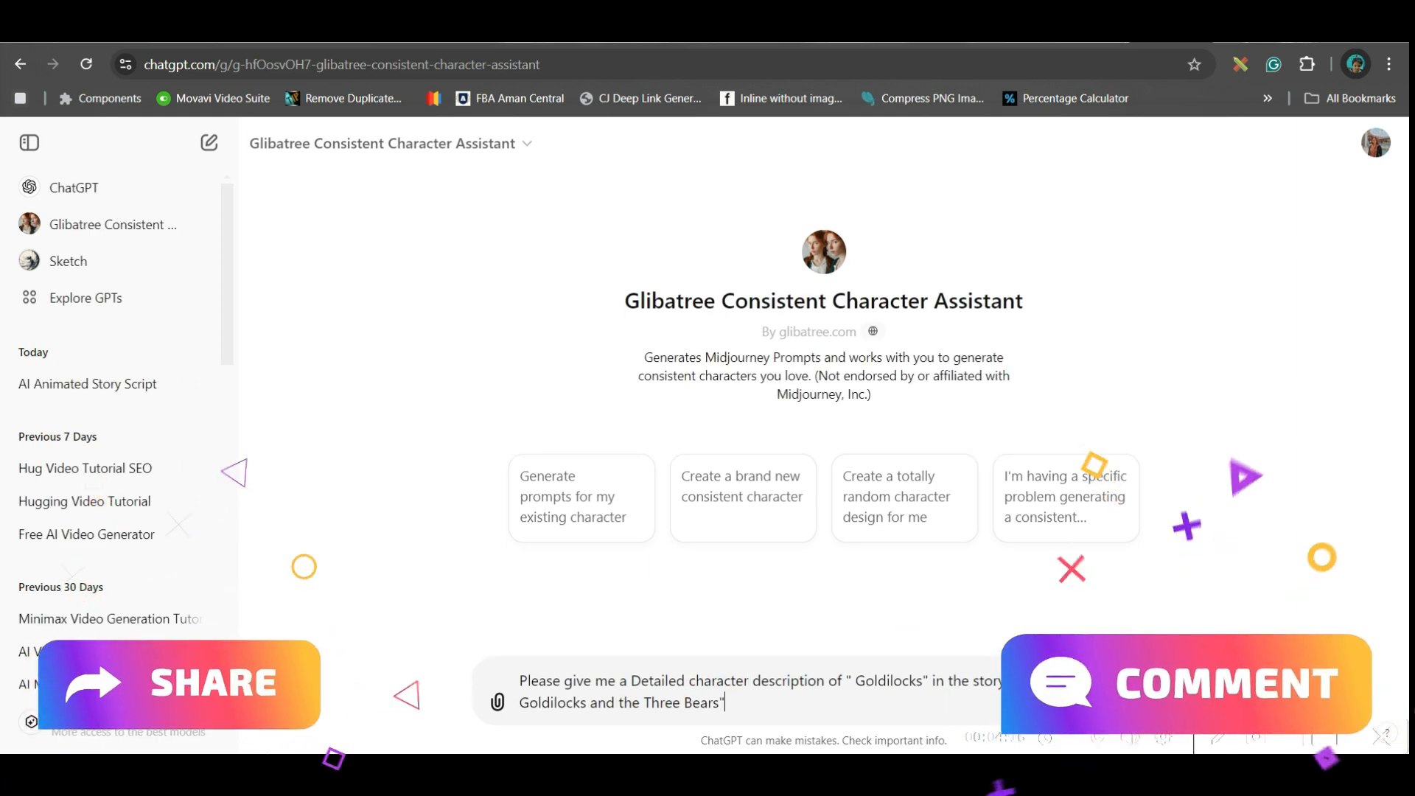
pyautogui.press('Return')
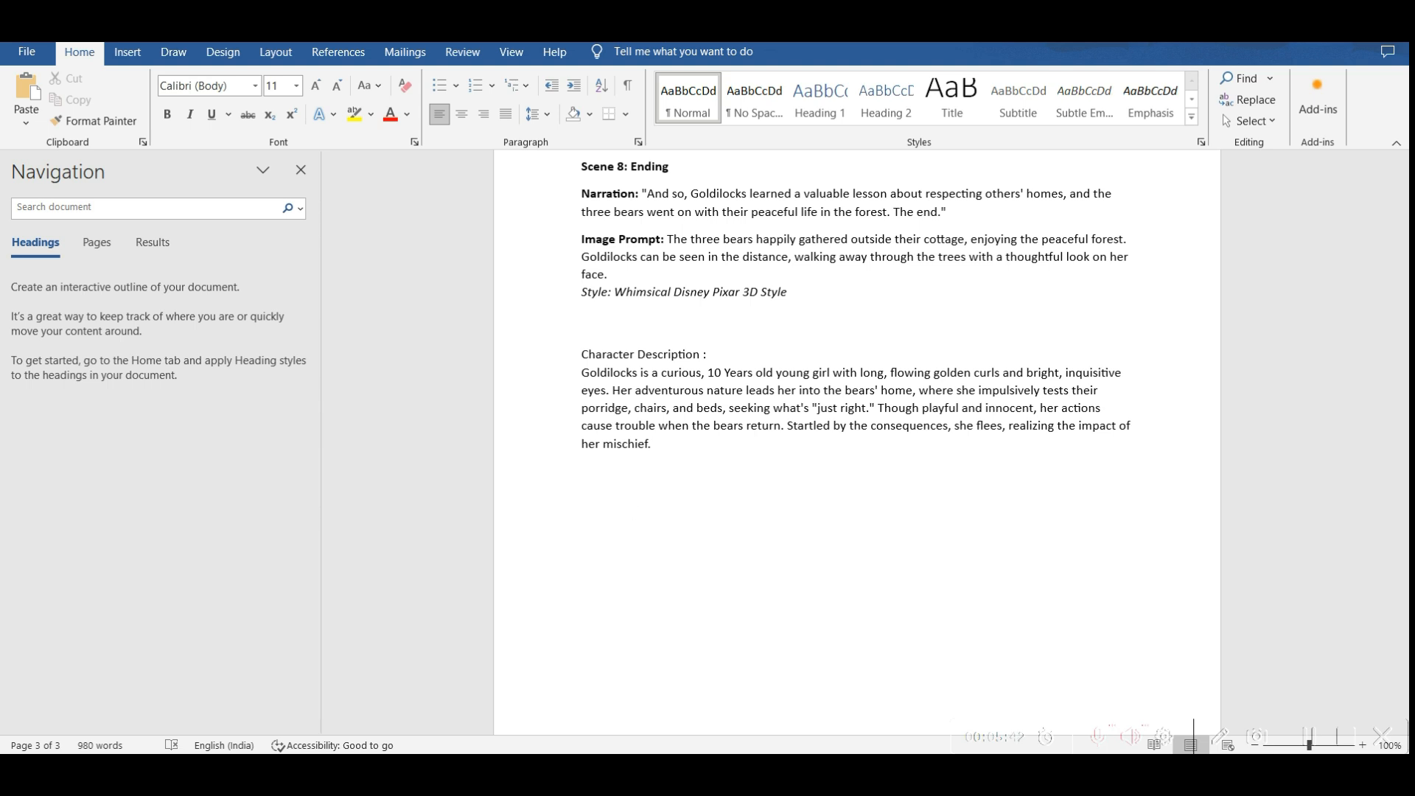
# - Add the bears' character descriptions to the Word document and replace "Goldilocks" in the image prompt above Scene 8 with her description
pyautogui.write('Papa Bear is a large, strong, and protective figure with thick, brown fur and a deep, rumbling voice. As the head of the bear family, he is authoritative yet caring, ensuring his family’s well-being. He is practical and enjoys his porridge hot, his chair sturdy, and his bed firm. When he discovers Goldilocks’ intrusion, he reacts with firmness and concern, emphasizing his role as a responsible  Mama Bear is a warm and nurturing figure with soft, light brown fur and a gentle demeanor. She maintains a balance between kindness and practicality, evident in her caring nature toward her family. Her porridge, chair, and bed are all medium in size and comfort, reflecting her moderate, accommodating personality. When she discovers Goldilocks\' intrusion, she is more concerned than angry, showing her compassionate, motherly instinct.  Baby Bear is the smallest and most innocent member of the bear family, with soft, fluffy fur and a high-pitched, gentle voice. Curious and playful, he enjoys the comforts of his small, cozy chair, porridge, and bed, which Goldilocks finds "just right." He looks up to his parents and is easily upset when he discovers that his things have been disturbed. His reaction to Goldilocks is one of surprise and childlike frustration rather than anger.')
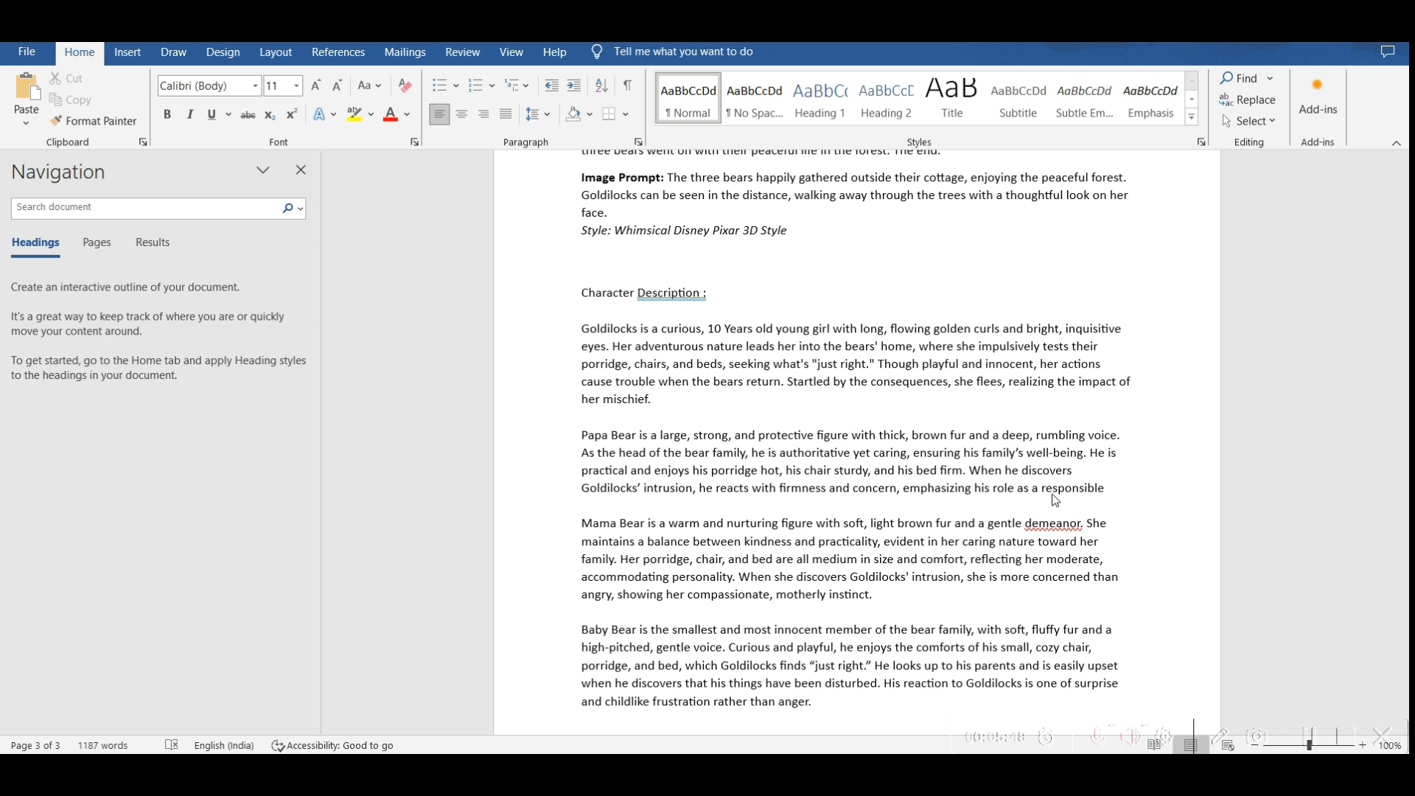
pyautogui.scroll(8, 753, 468)
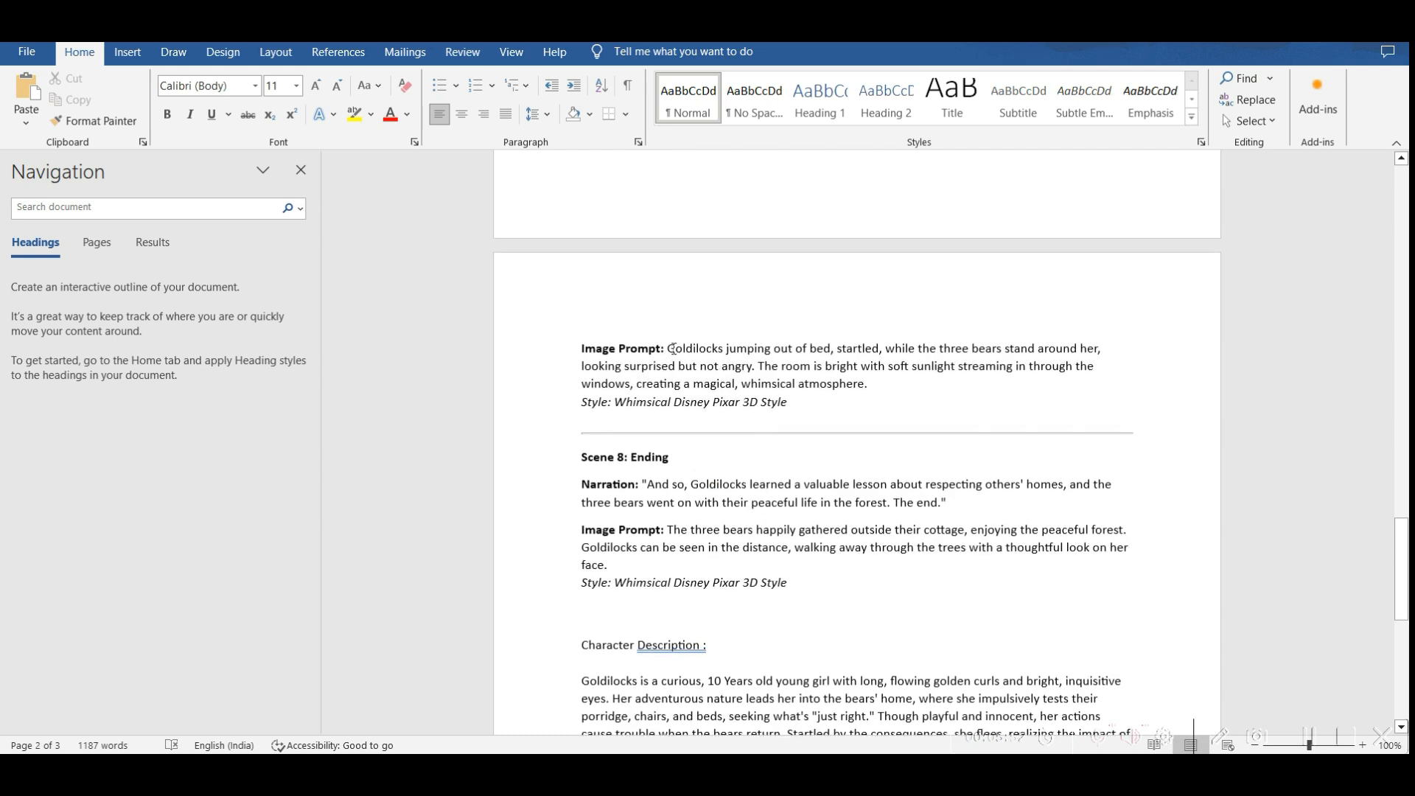
pyautogui.moveTo(669, 348); pyautogui.dragTo(721, 351)
pyautogui.scroll(-2, 764, 594)
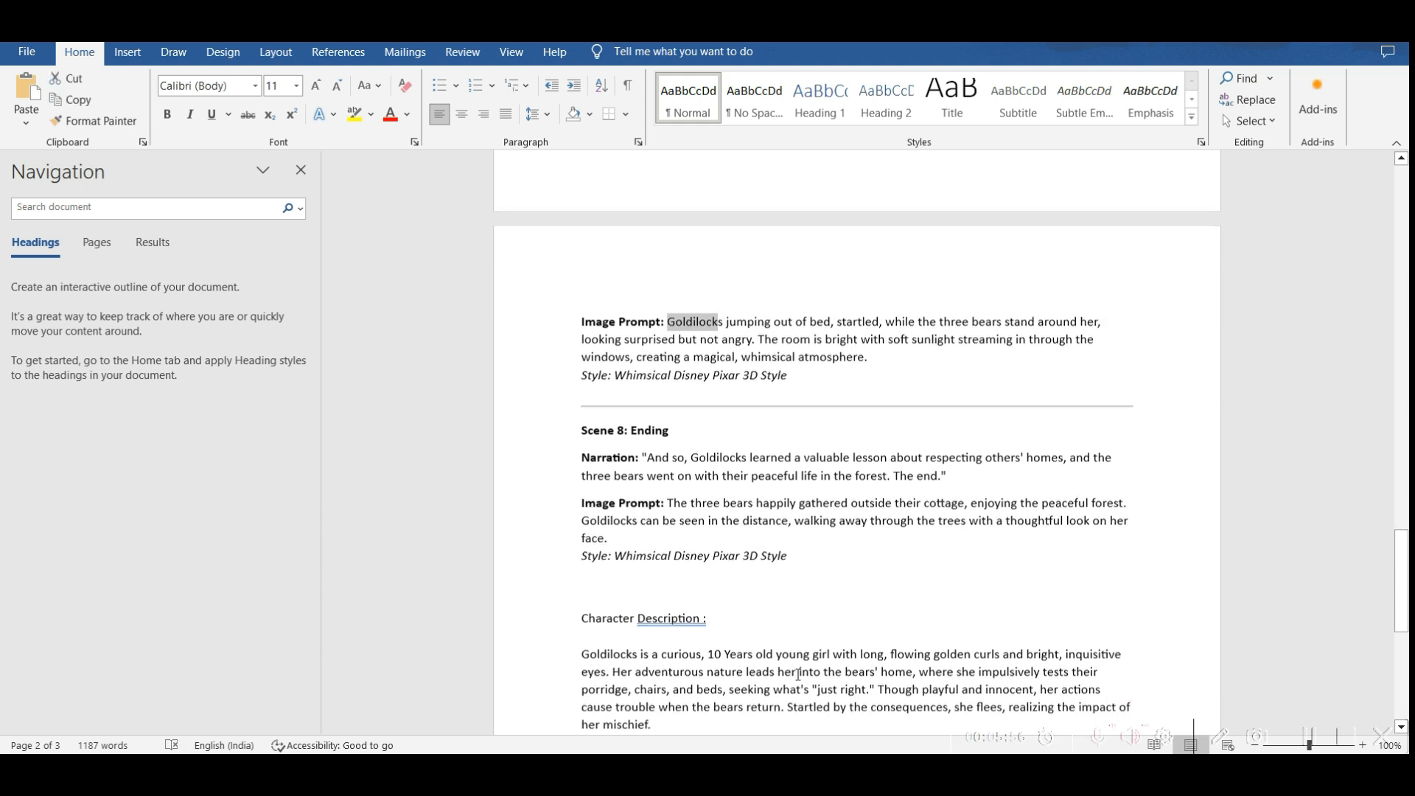
pyautogui.moveTo(582, 593); pyautogui.dragTo(657, 664)
pyautogui.hotkey('ctrl', 'c')
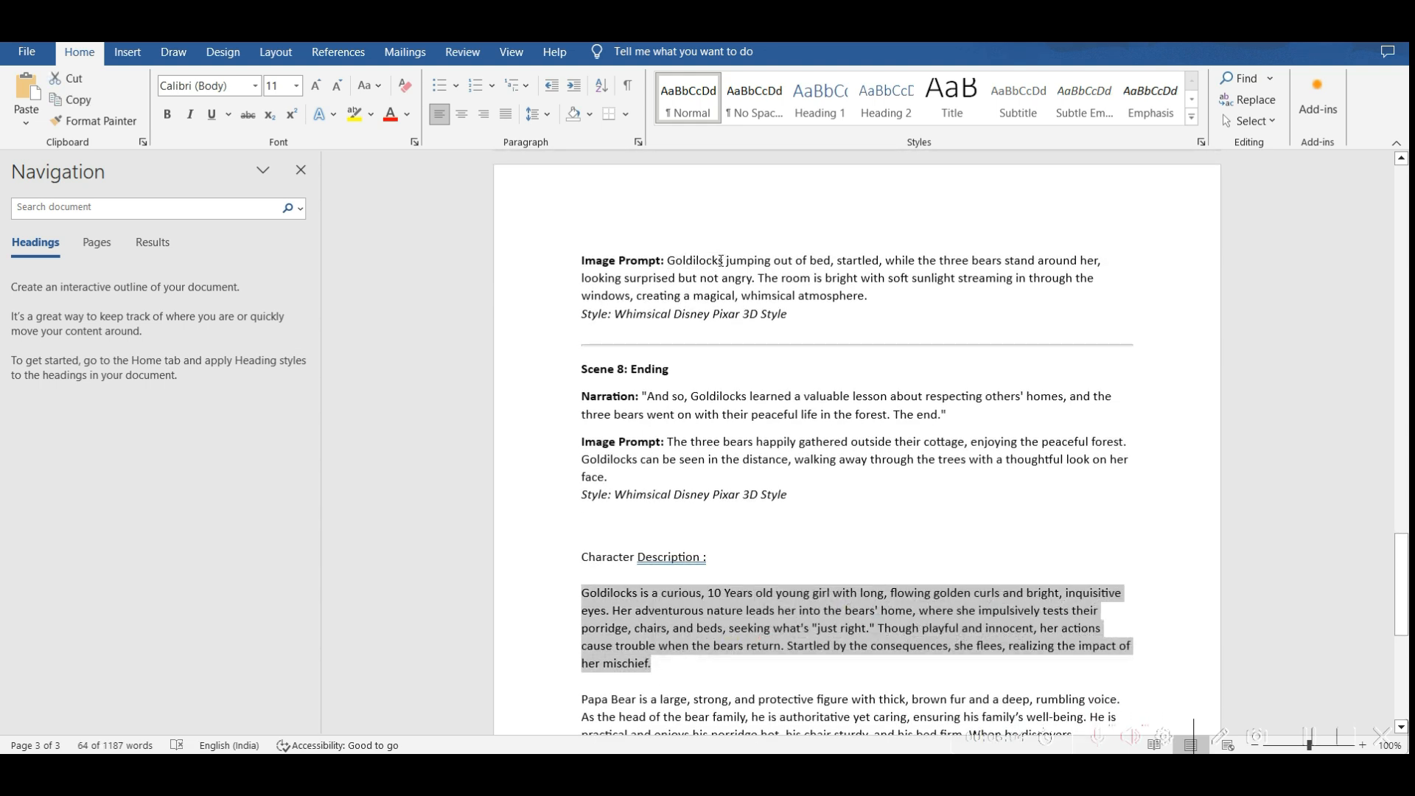
pyautogui.doubleClick(721, 260)
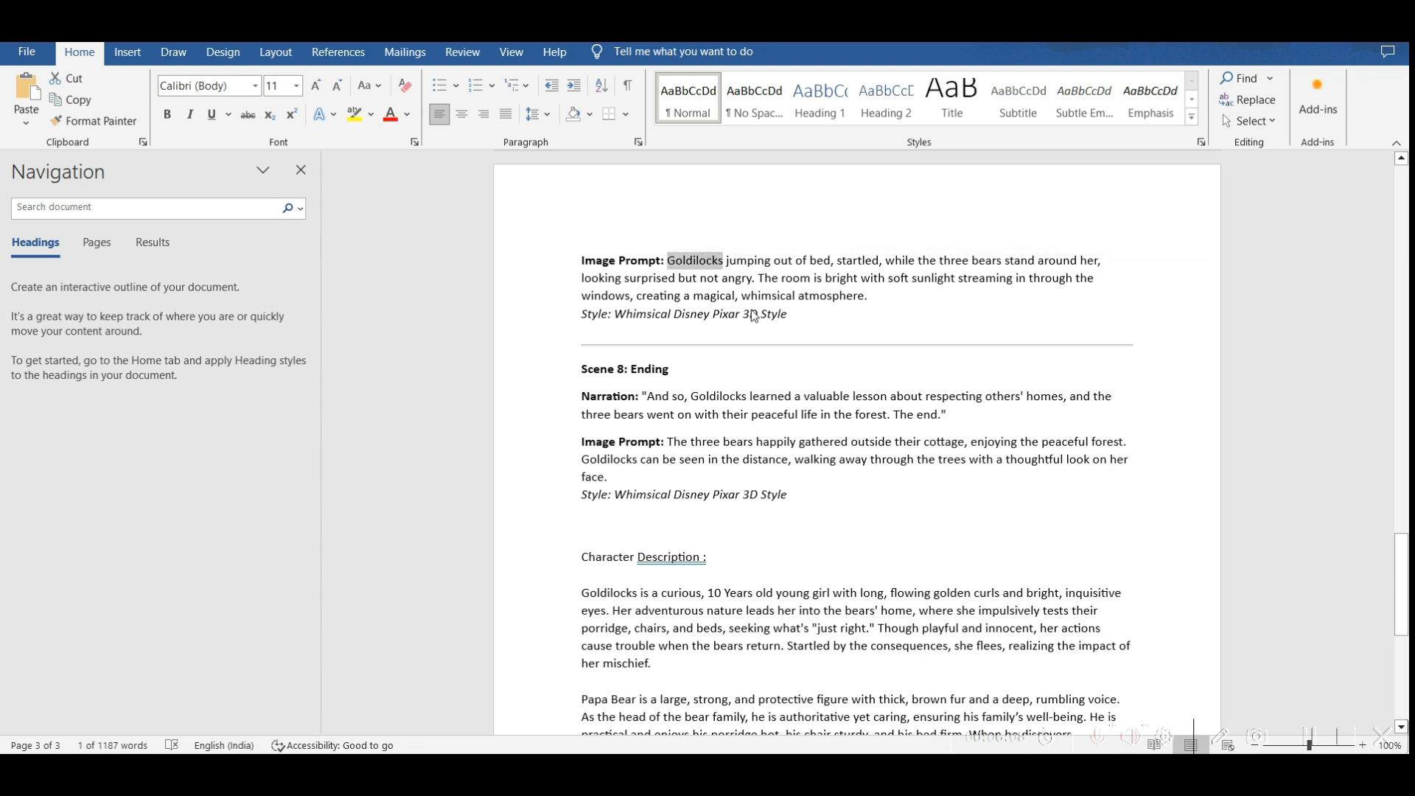
pyautogui.hotkey('ctrl', 'v')
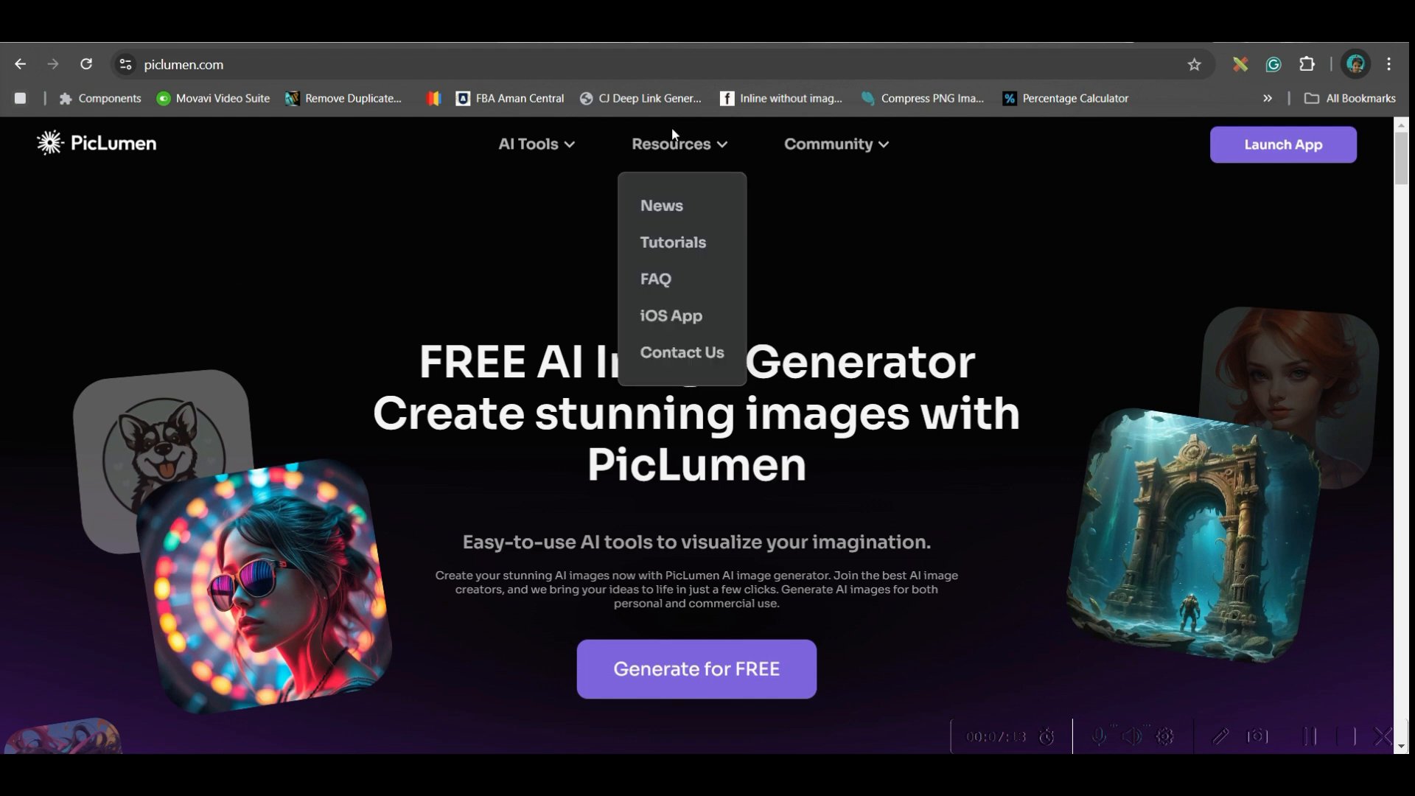
# - Sign in to PicLumen's free image generator with Google and go to the image creation page
pyautogui.click(684, 674)
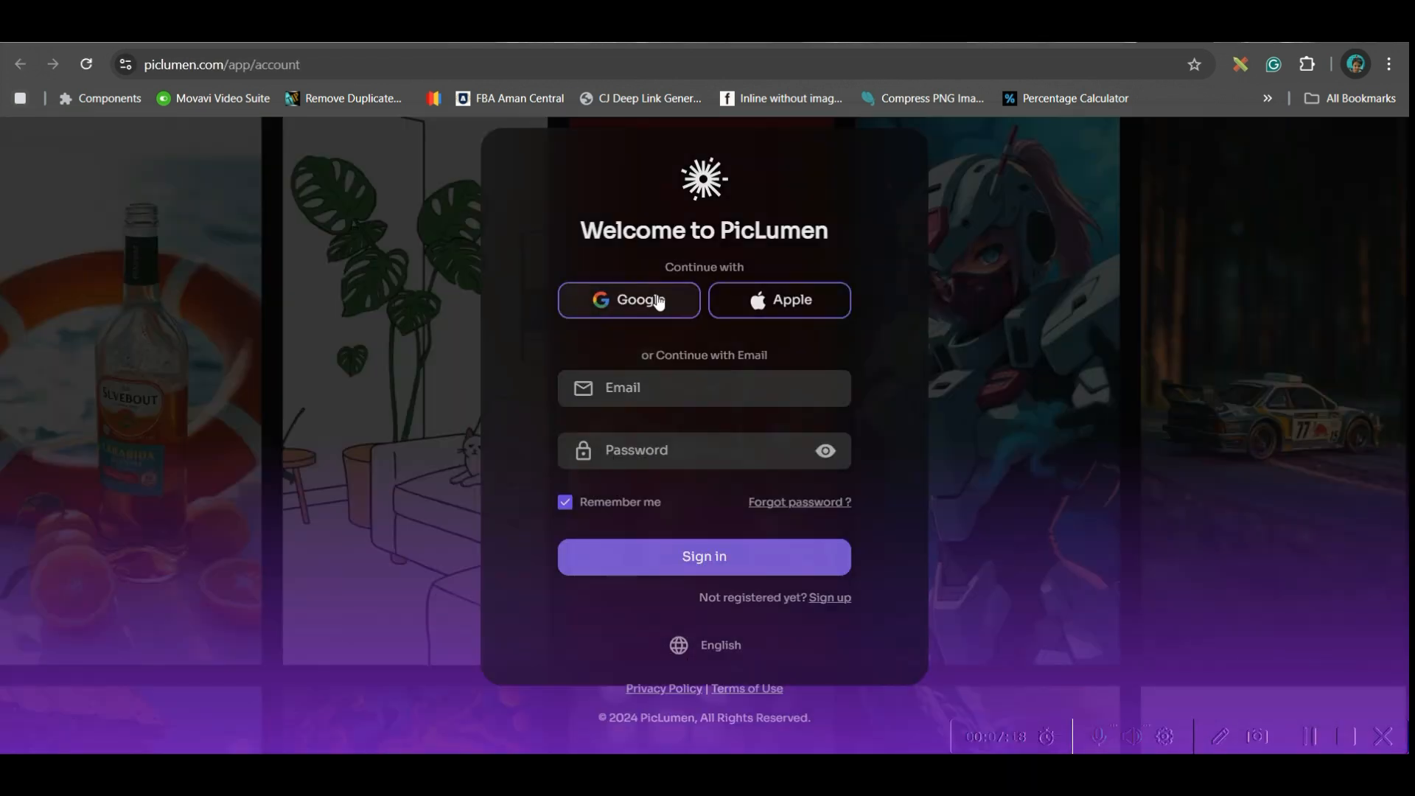
pyautogui.click(658, 303)
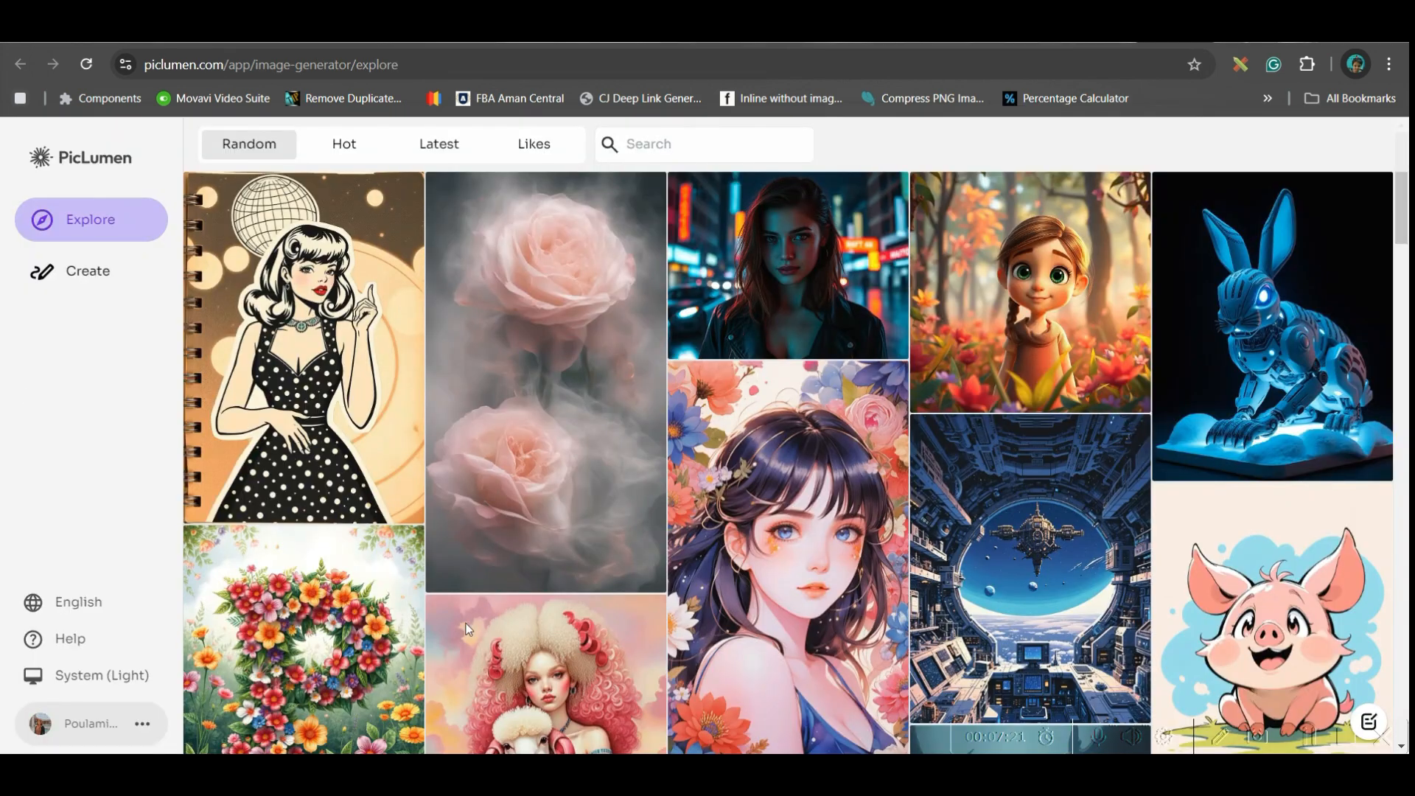
pyautogui.click(81, 274)
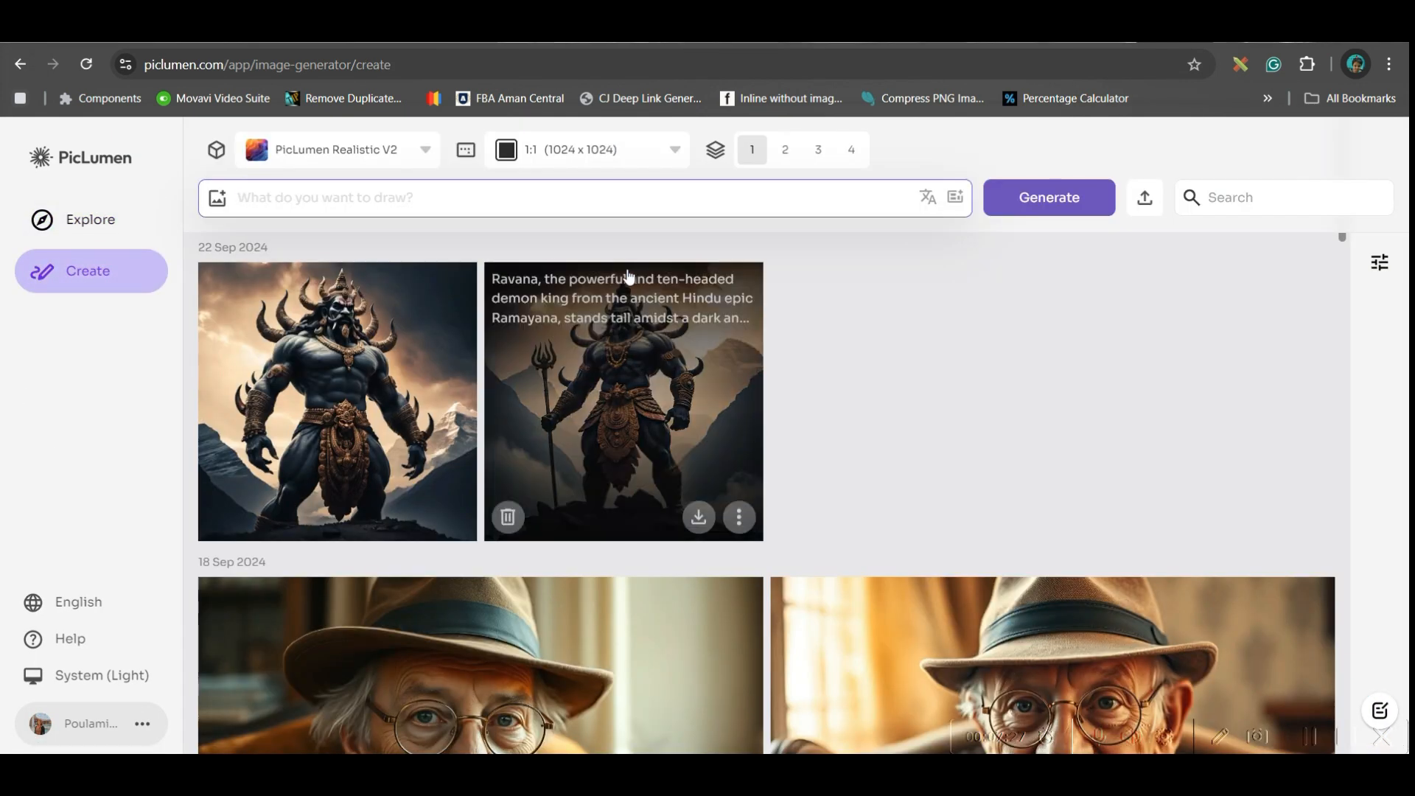
# - Enter the cottage-and-three-bears scene prompt from the script and have PicLumen enhance it
pyautogui.write('A cozy wooden cottage nestled in a lush forest, with sunlight streaming through the trees. Three bears, each of different sizes, are seen stepping out of the cottage with bowls of porridge on the table. They walk down a forest path, surrounded by vibrant green leaves and blooming flowers. Style: Whimsical Disney Pixar 3D Style')
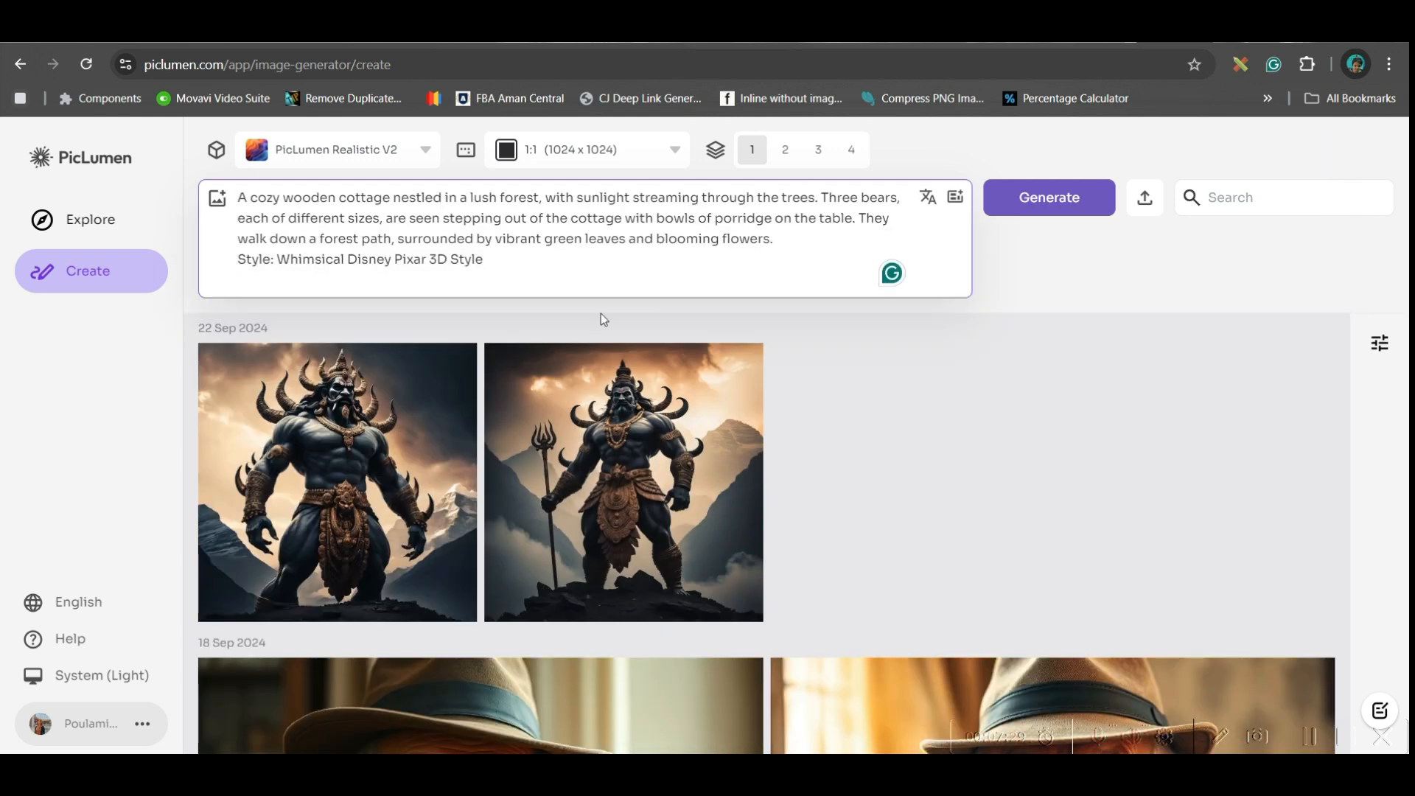
pyautogui.click(956, 198)
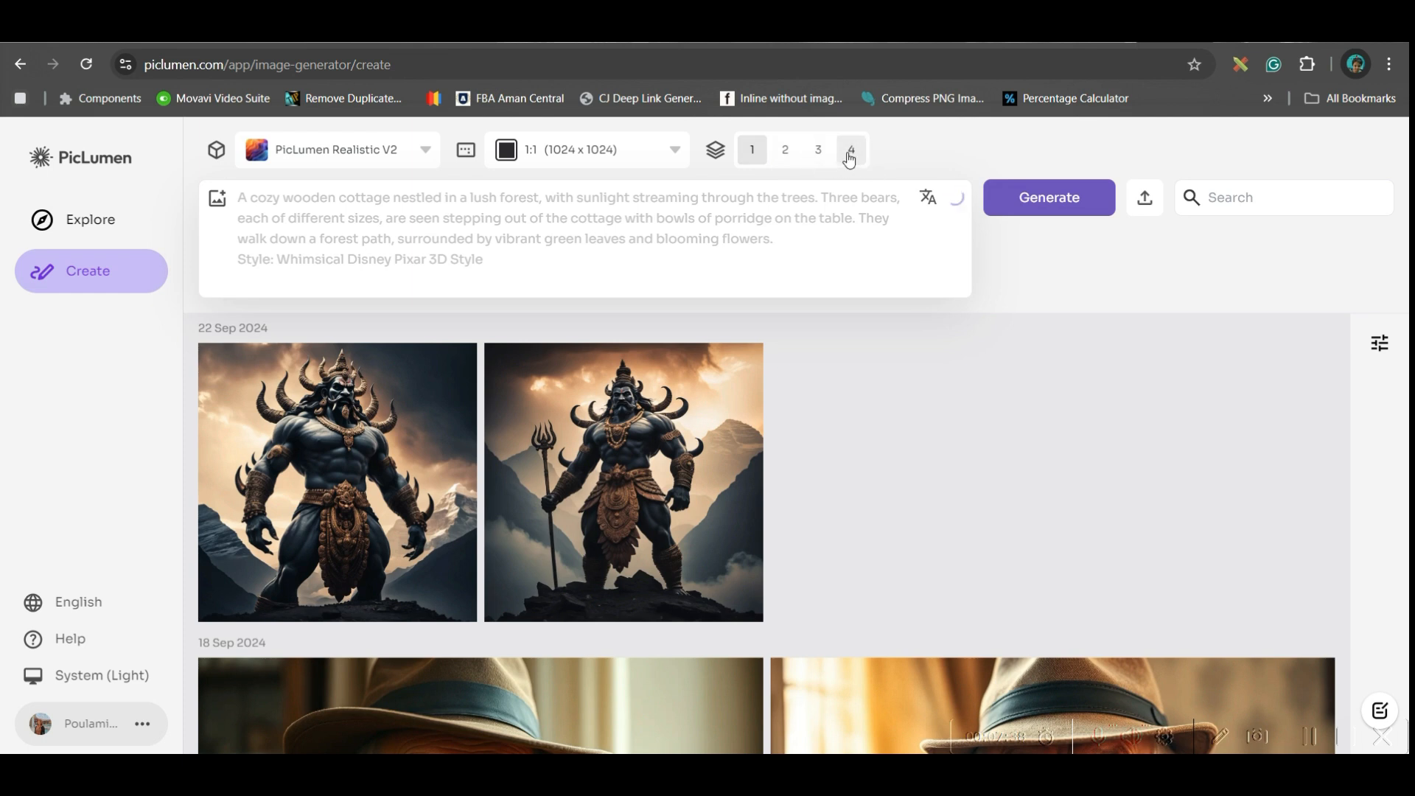
# - Generate two images from the enhanced prompt at 16:9 (1344 x 768) with the FLUX.1-schnell model
pyautogui.click(785, 151)
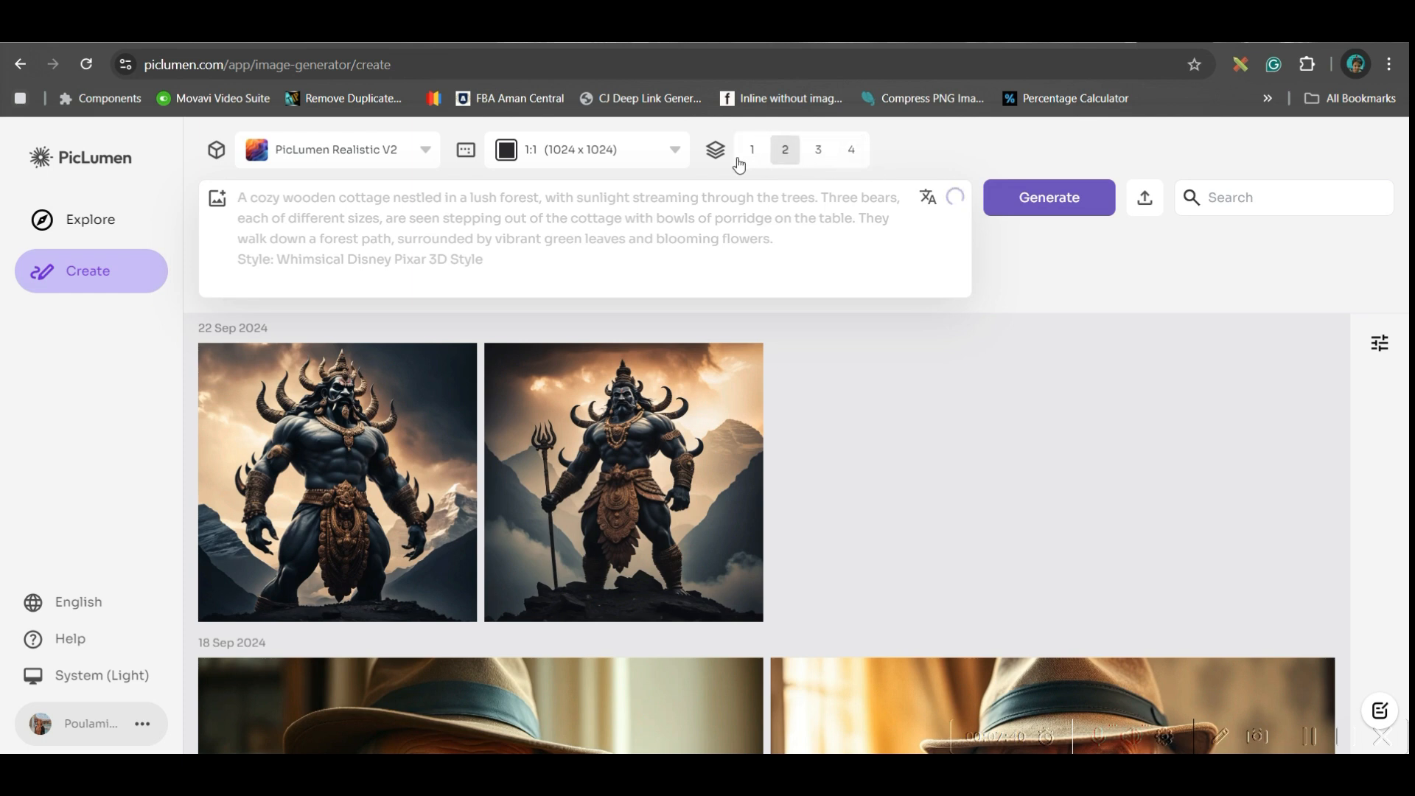
pyautogui.click(676, 154)
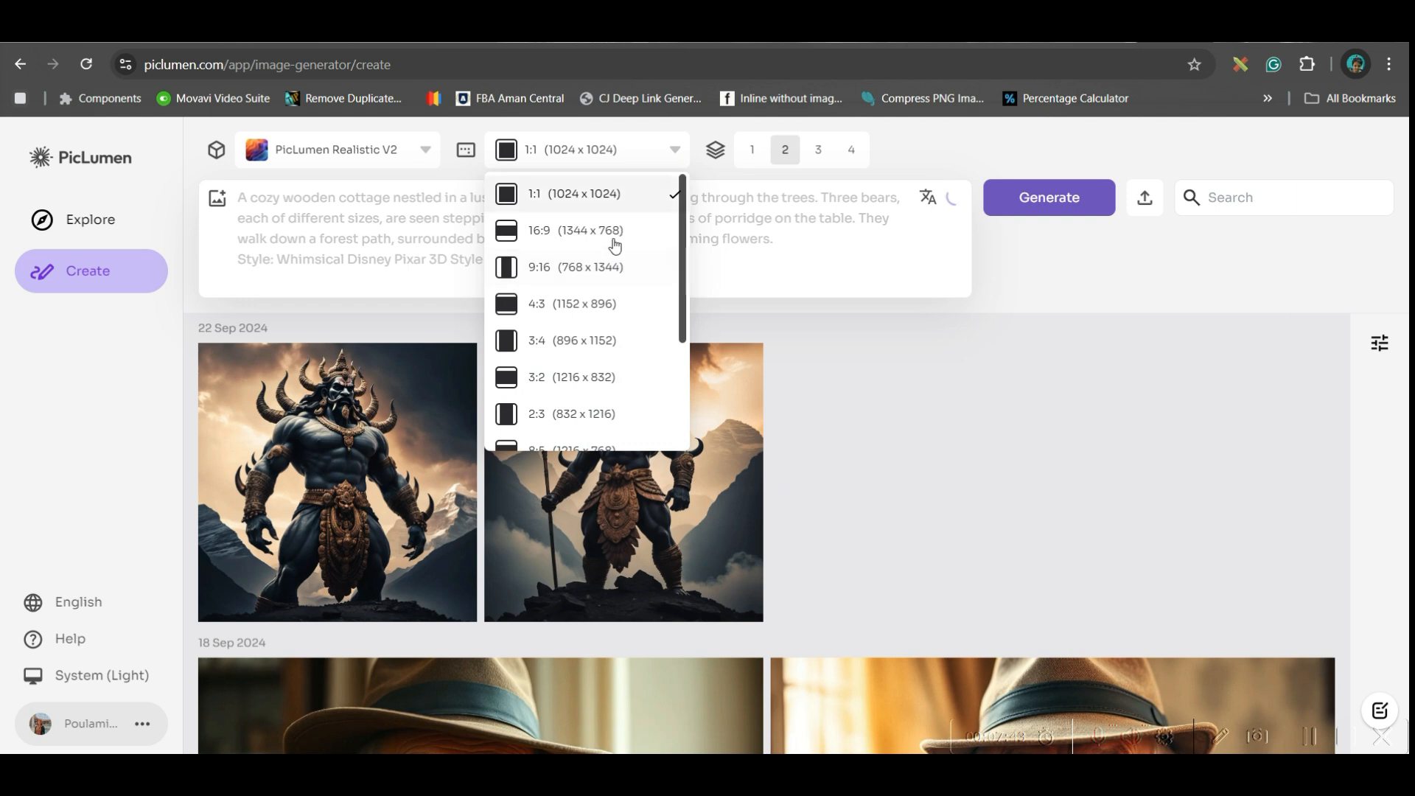
pyautogui.click(617, 235)
pyautogui.click(425, 151)
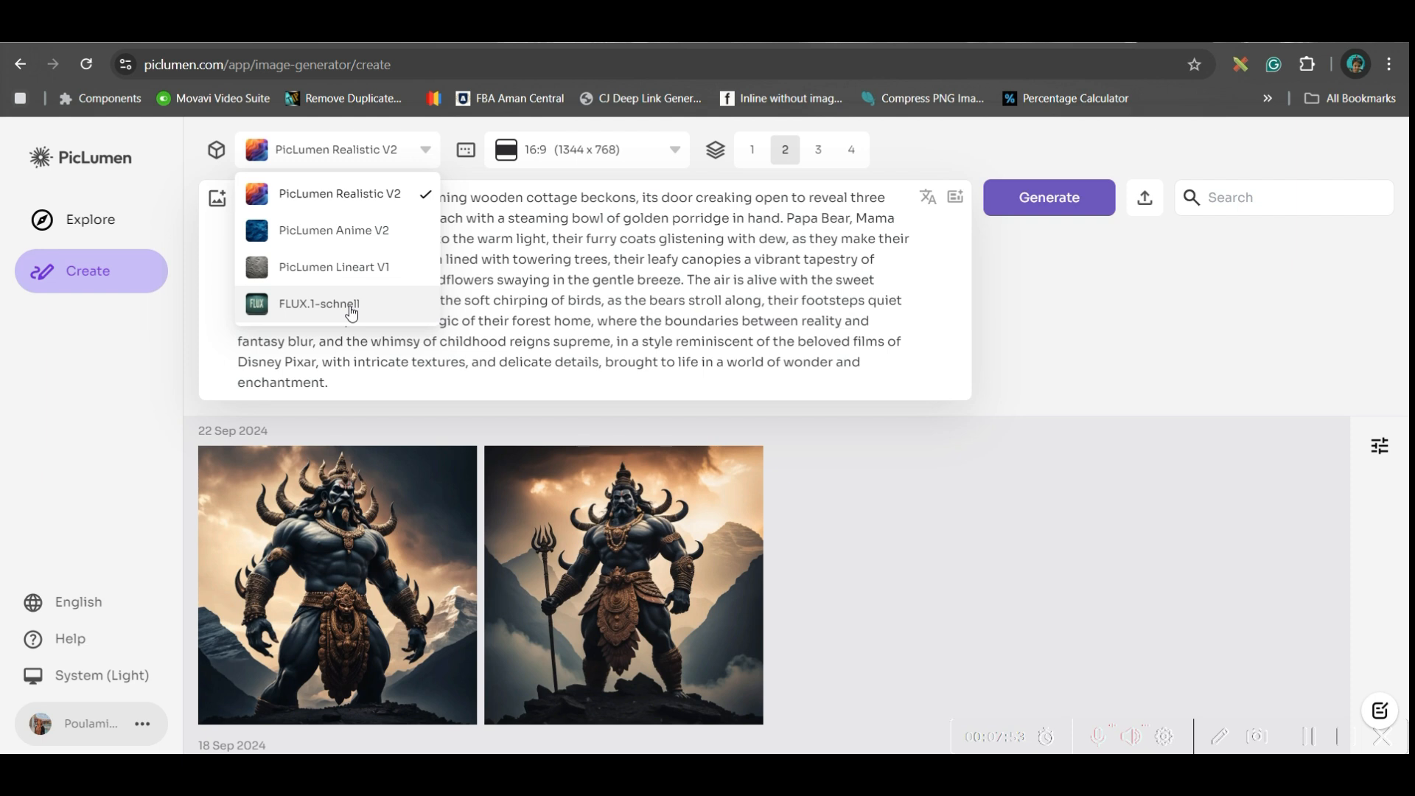
pyautogui.click(357, 308)
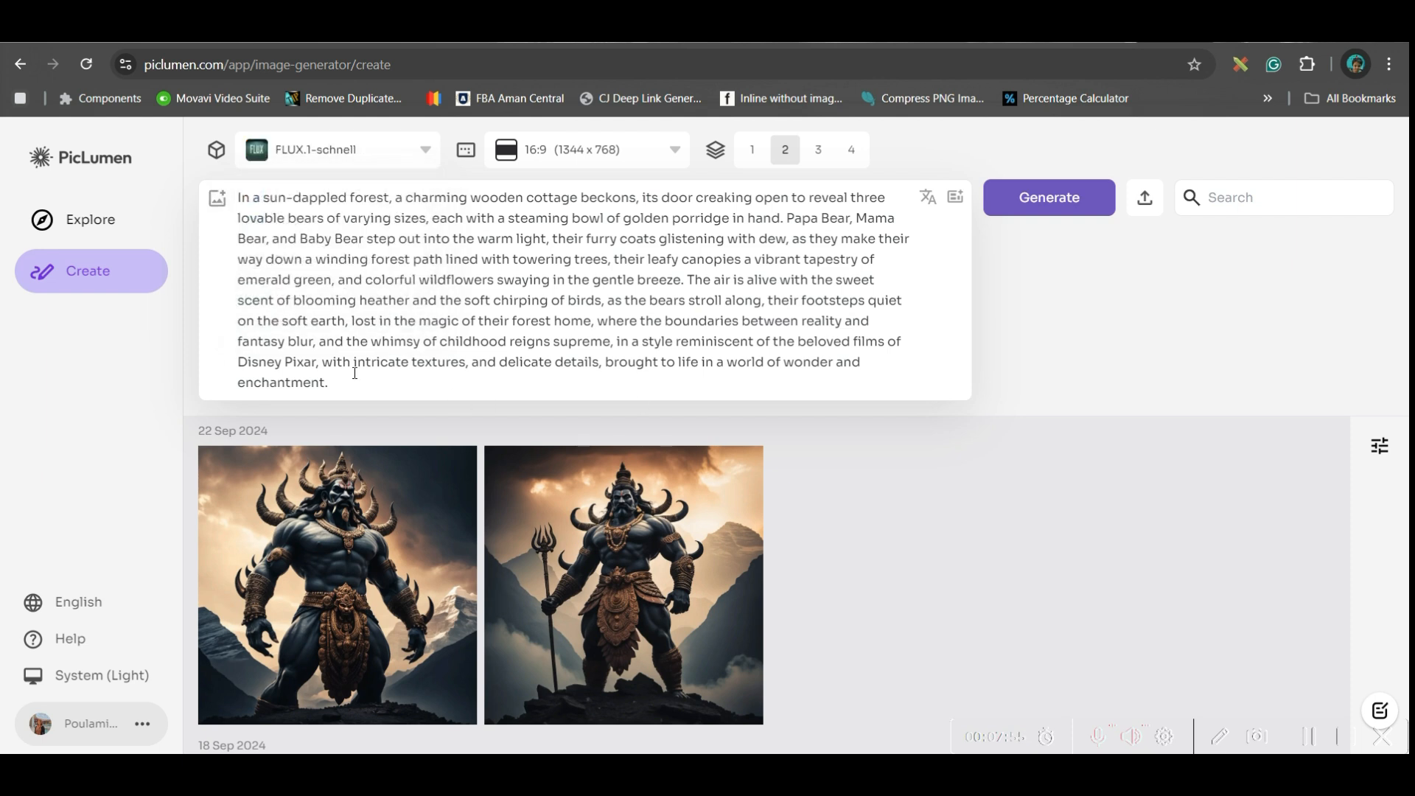
pyautogui.click(1053, 205)
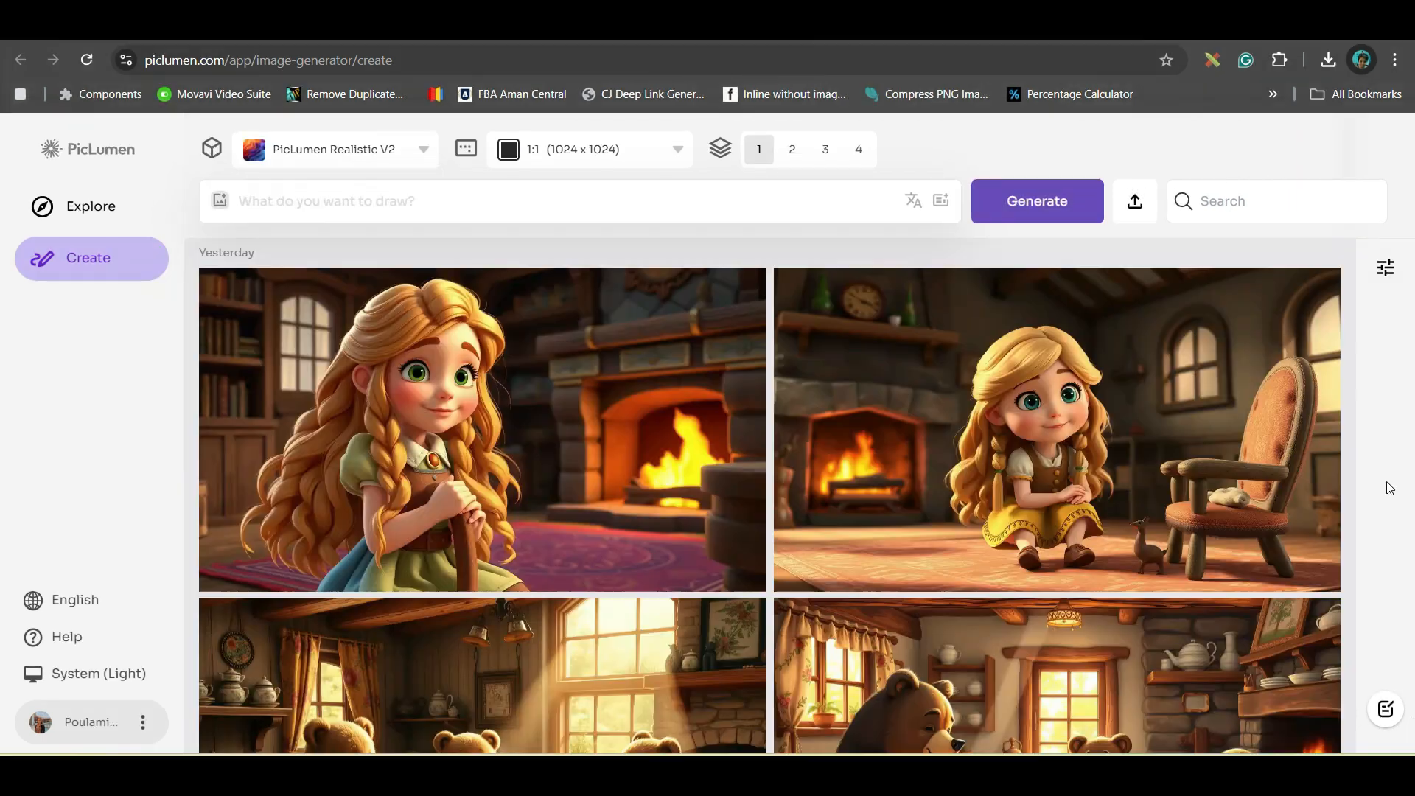
# - Examine the generated story images and the details and editing options of the three-bears cottage image
pyautogui.scroll(-20, 1314, 433)
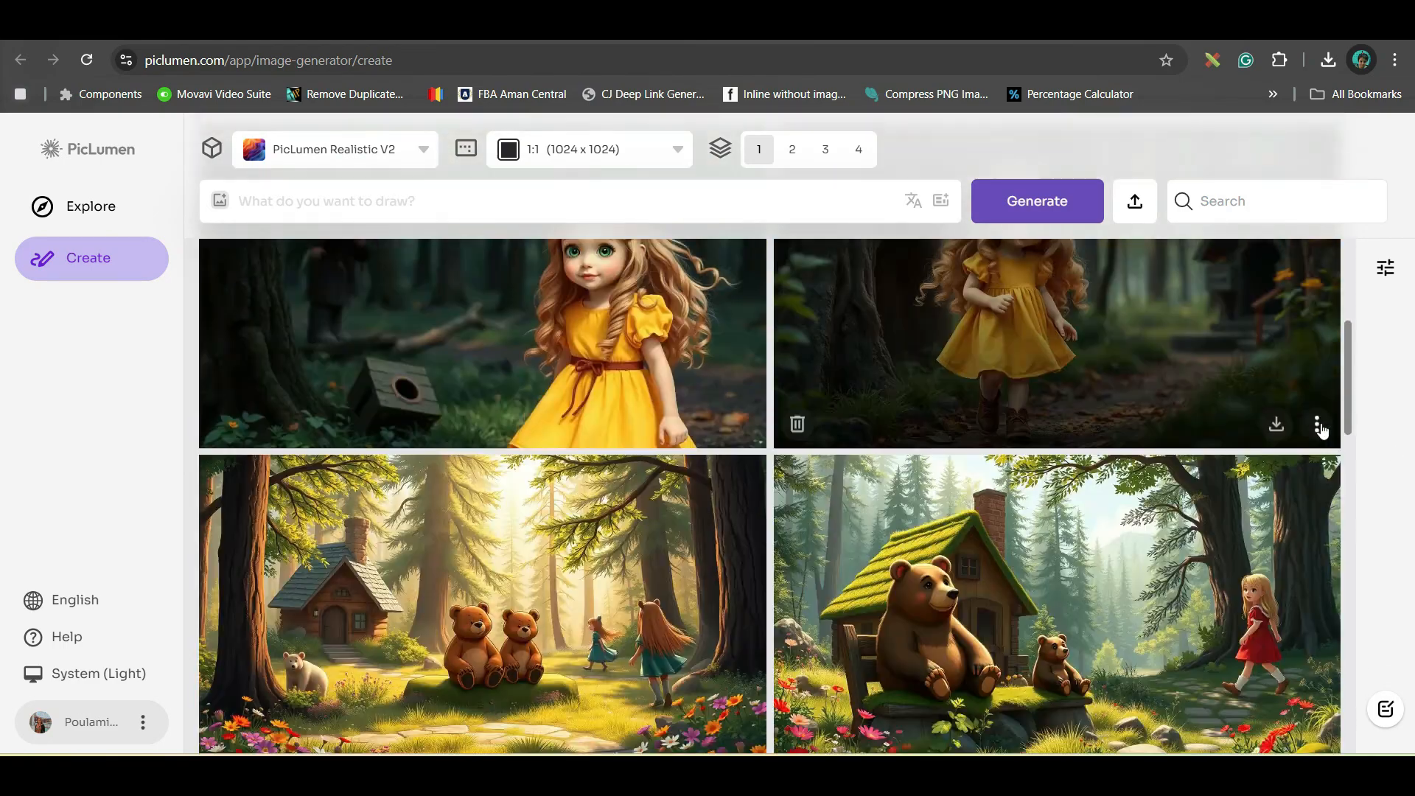
pyautogui.scroll(-10, 1213, 582)
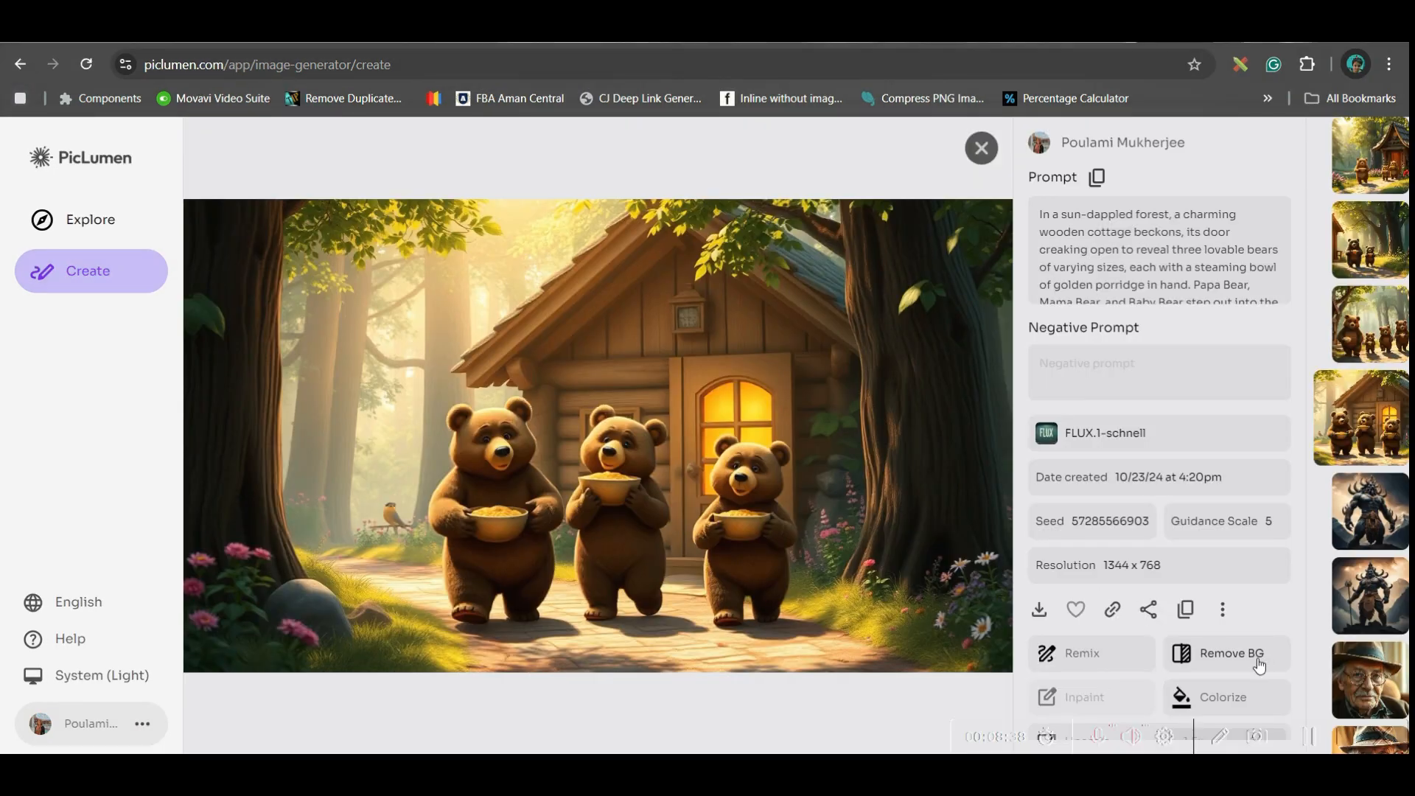
pyautogui.scroll(-2, 1245, 660)
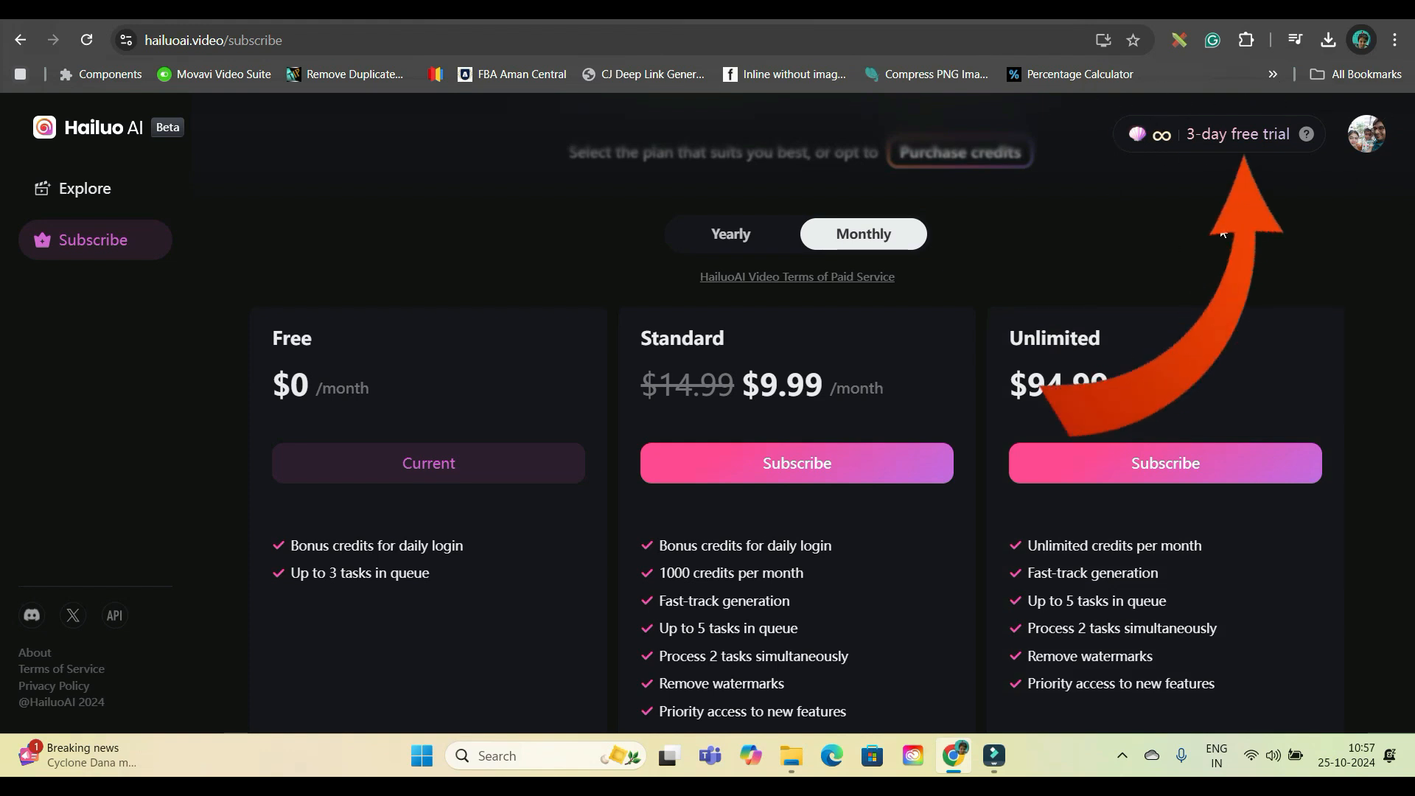
# - Review Hailuo AI's Free, Standard and Unlimited monthly plans and the FAQ about paid plans
pyautogui.scroll(-4, 1222, 234)
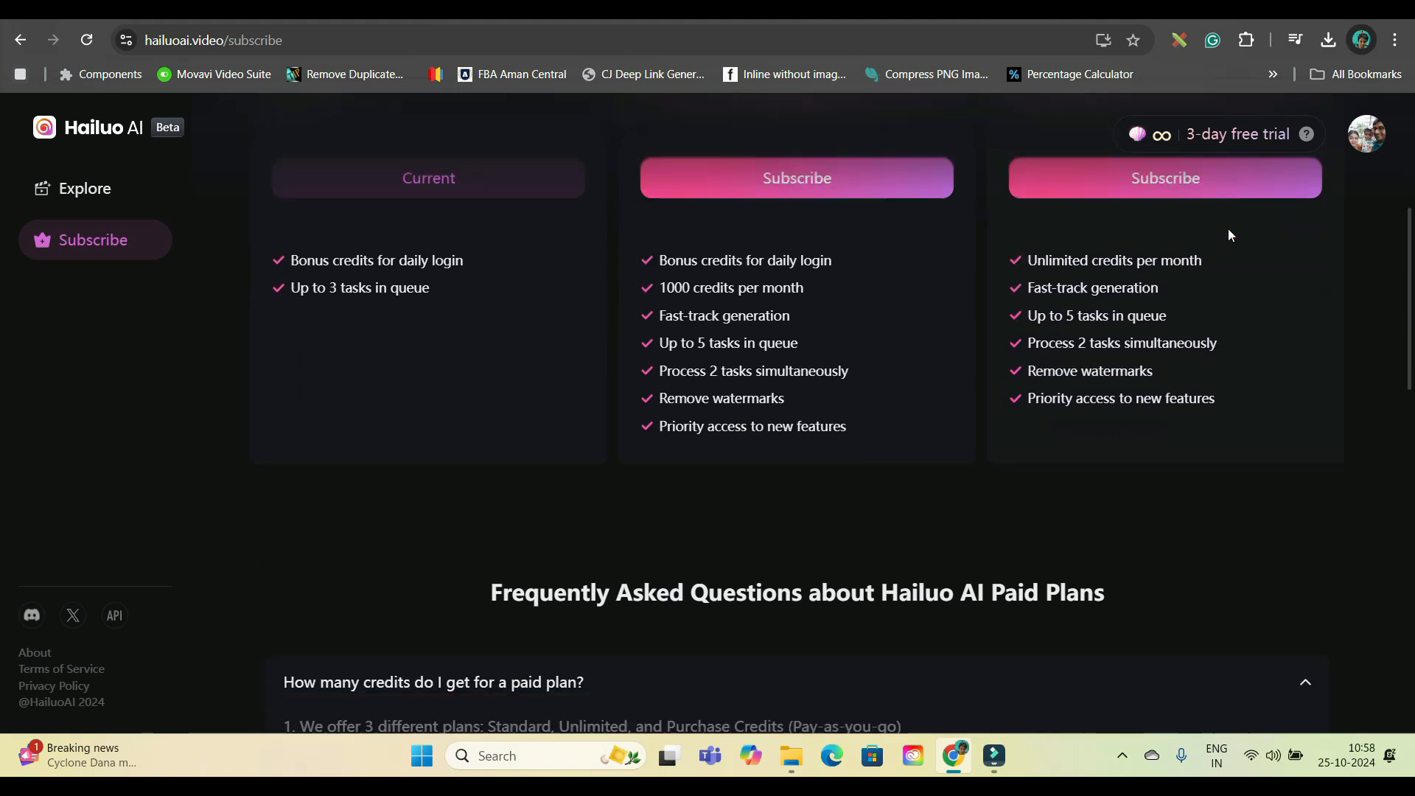
pyautogui.scroll(-2, 1228, 235)
pyautogui.scroll(-1, 1247, 248)
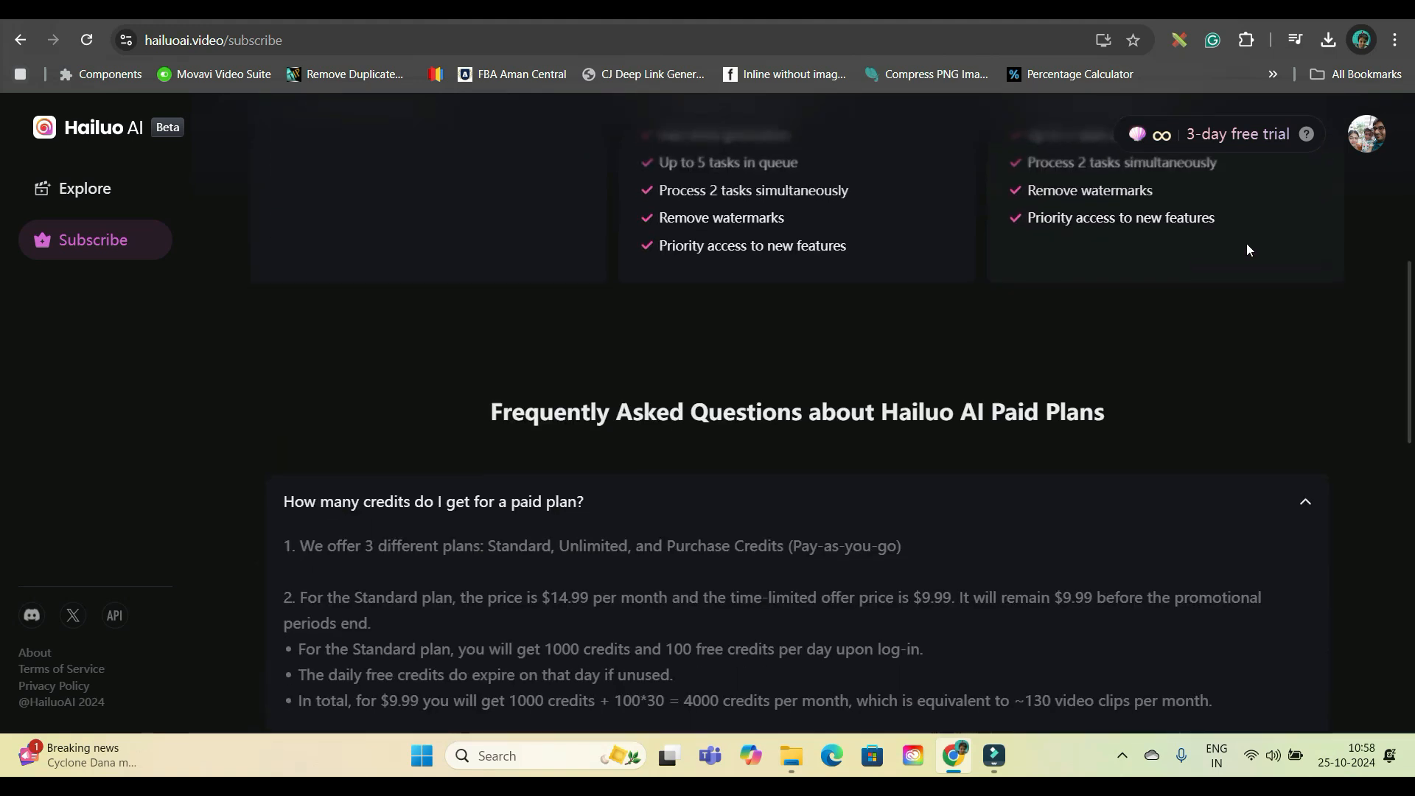
pyautogui.scroll(2, 1244, 250)
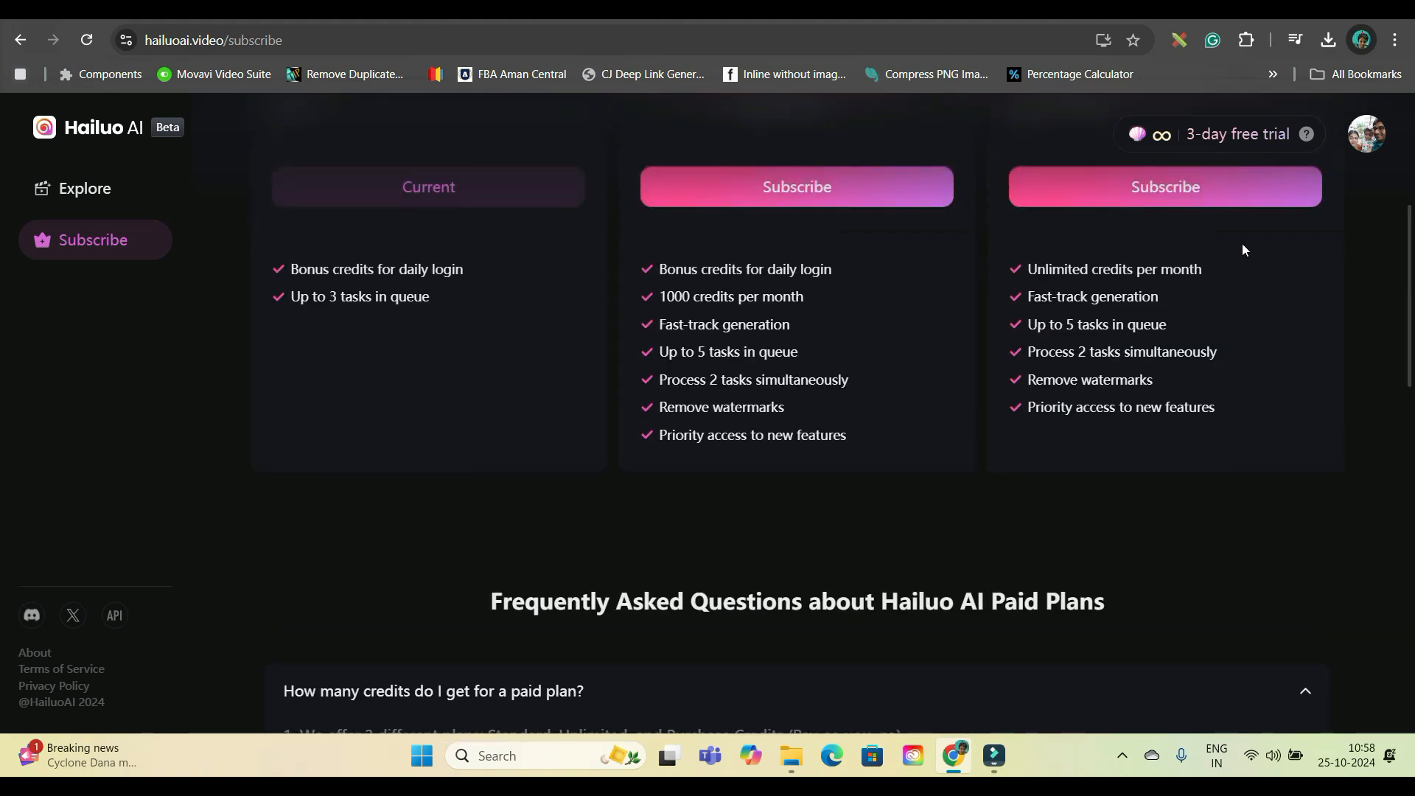
pyautogui.scroll(5, 1242, 249)
pyautogui.scroll(-2, 1241, 249)
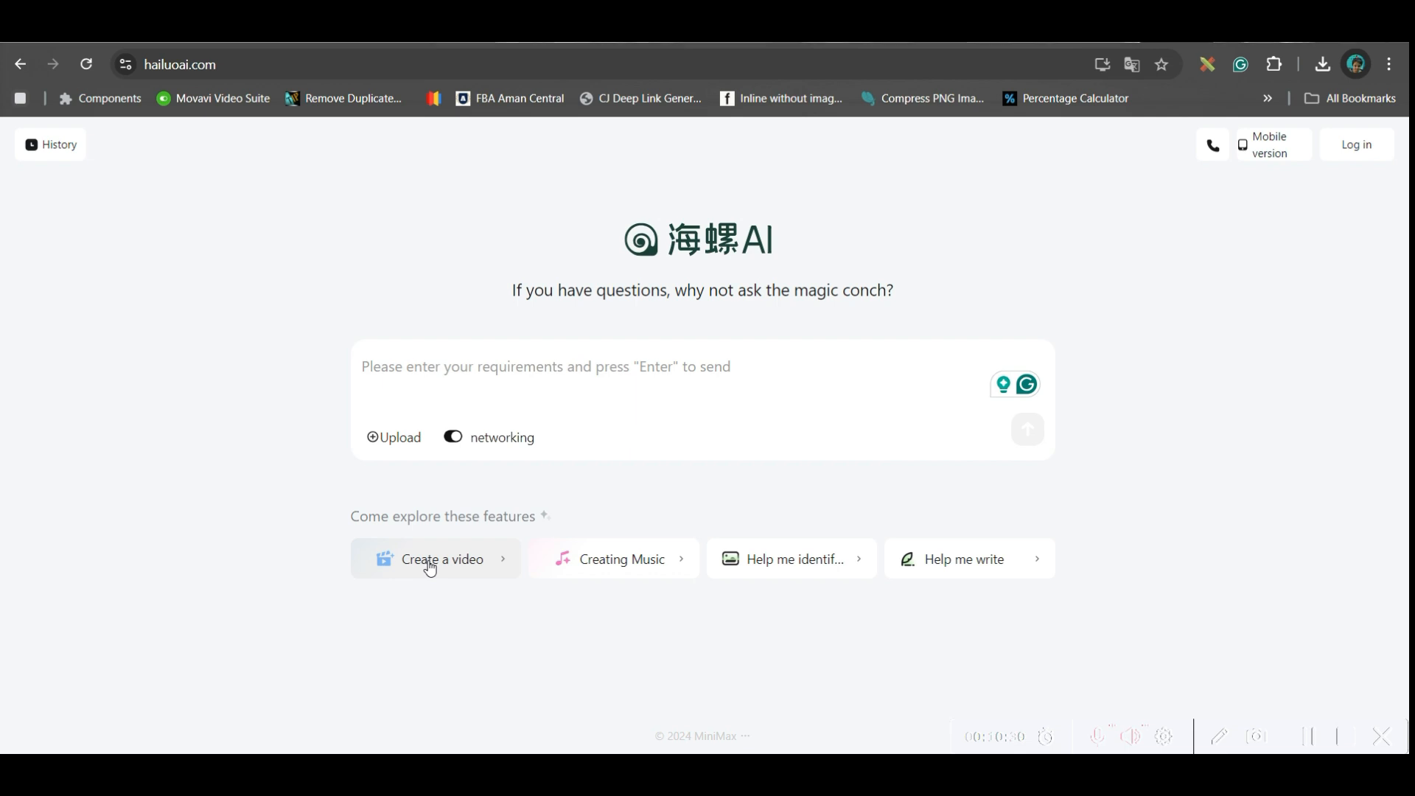
pyautogui.click(430, 566)
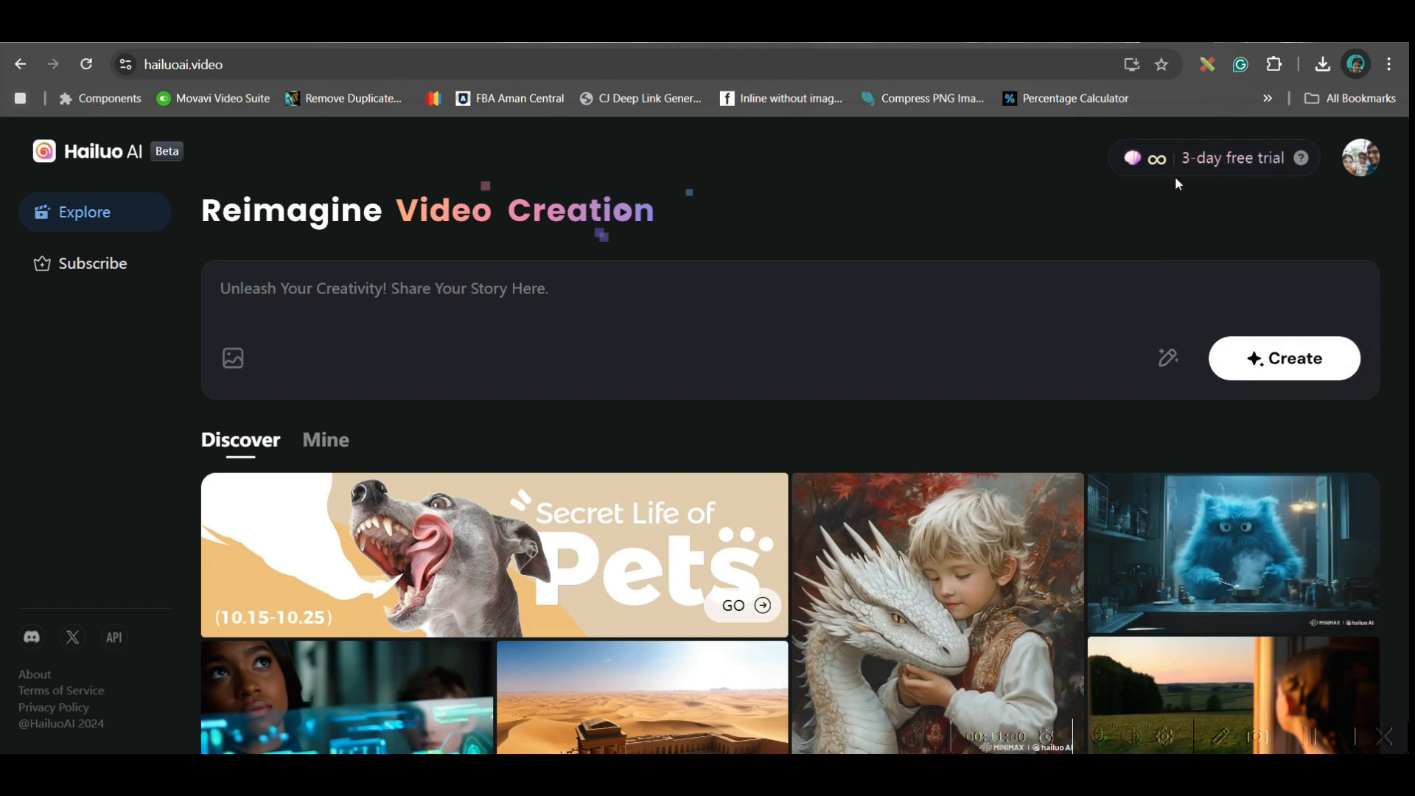
pyautogui.click(503, 292)
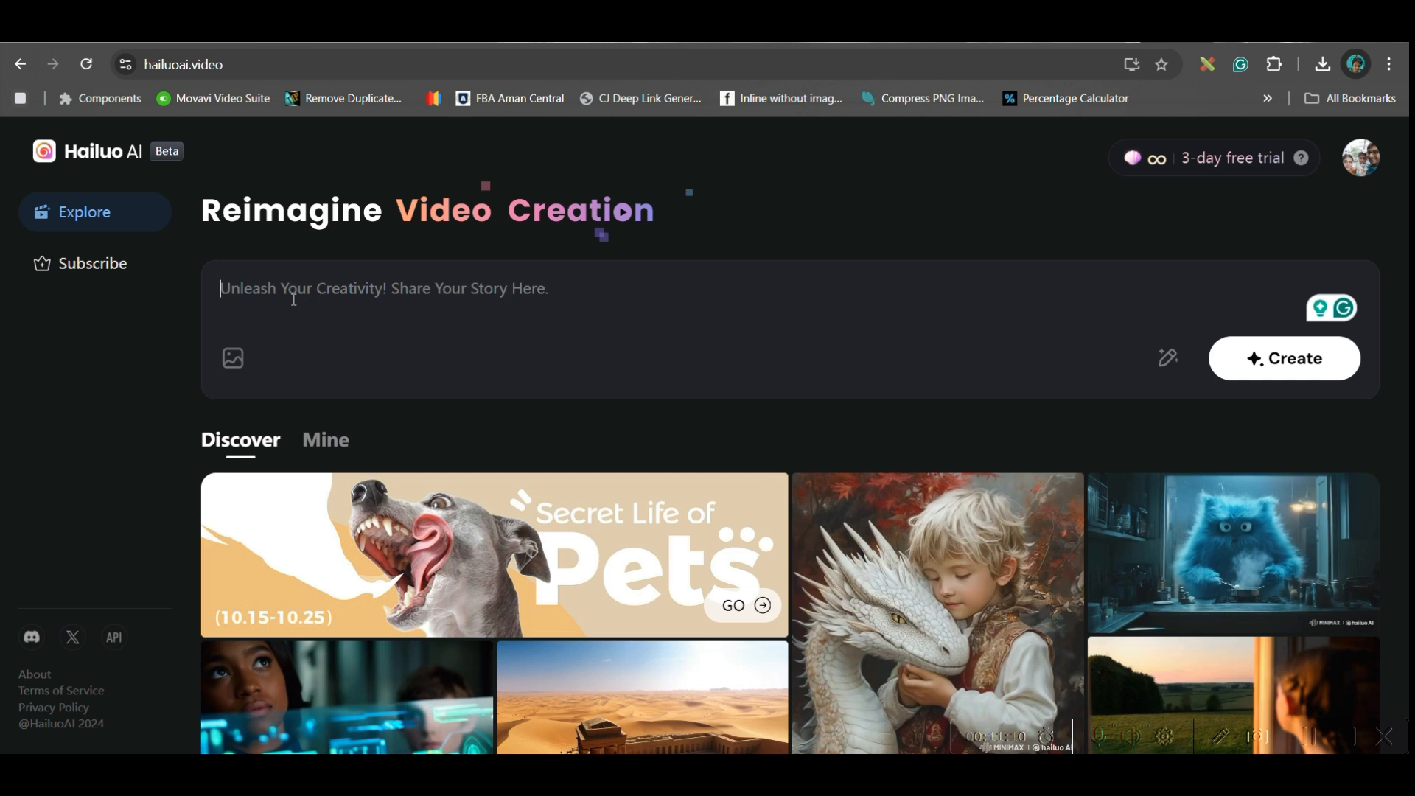
pyautogui.click(233, 359)
pyautogui.scroll(15, 737, 284)
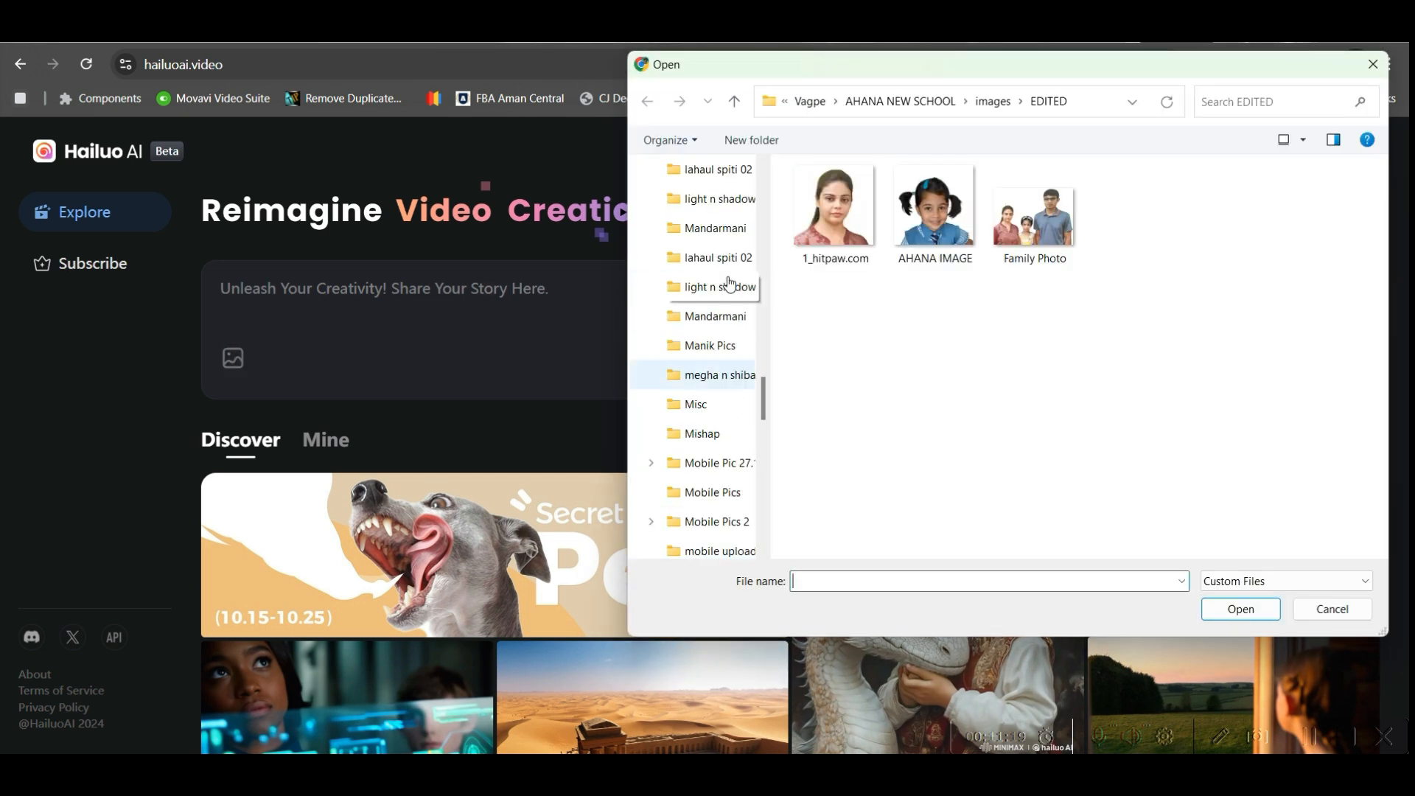
pyautogui.scroll(10, 737, 280)
pyautogui.click(704, 323)
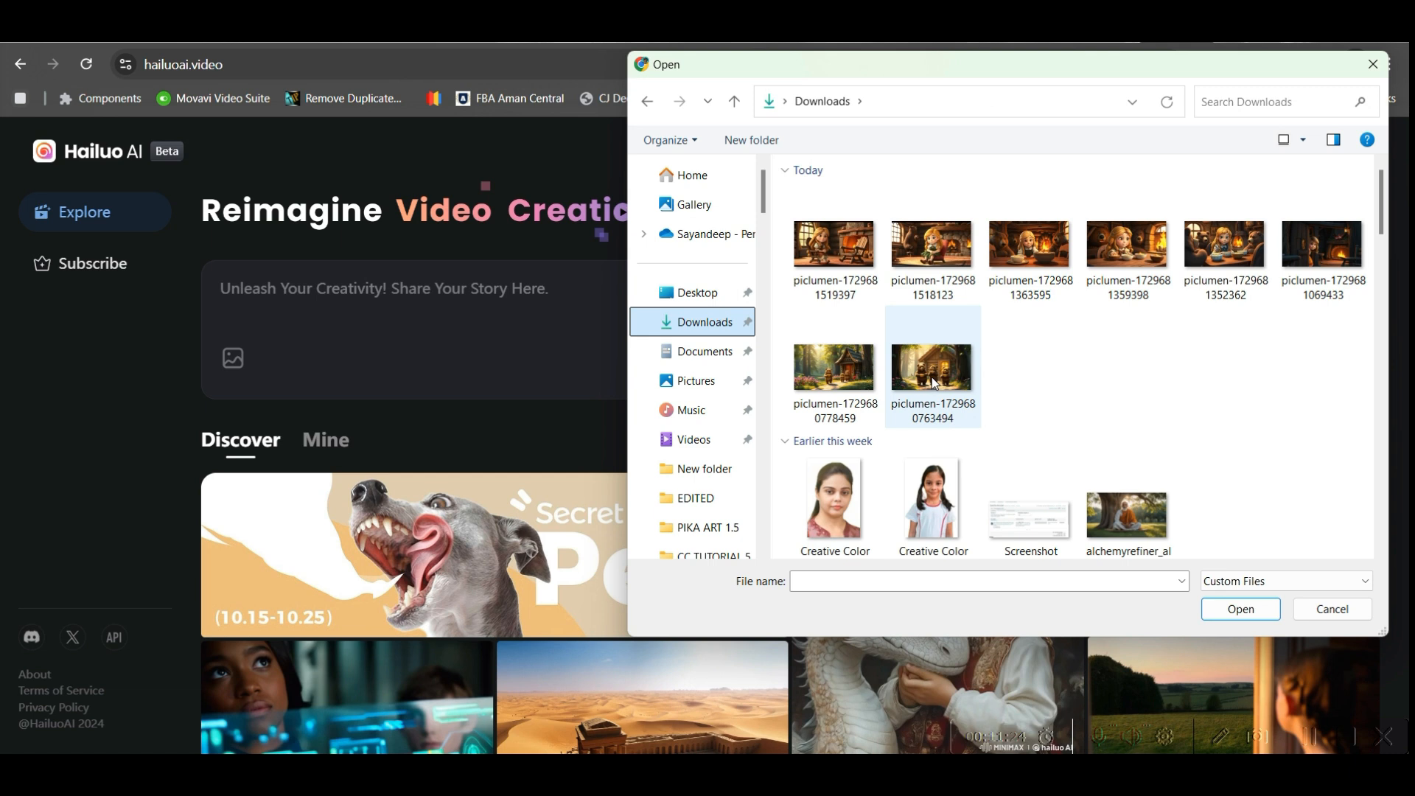
pyautogui.click(933, 383)
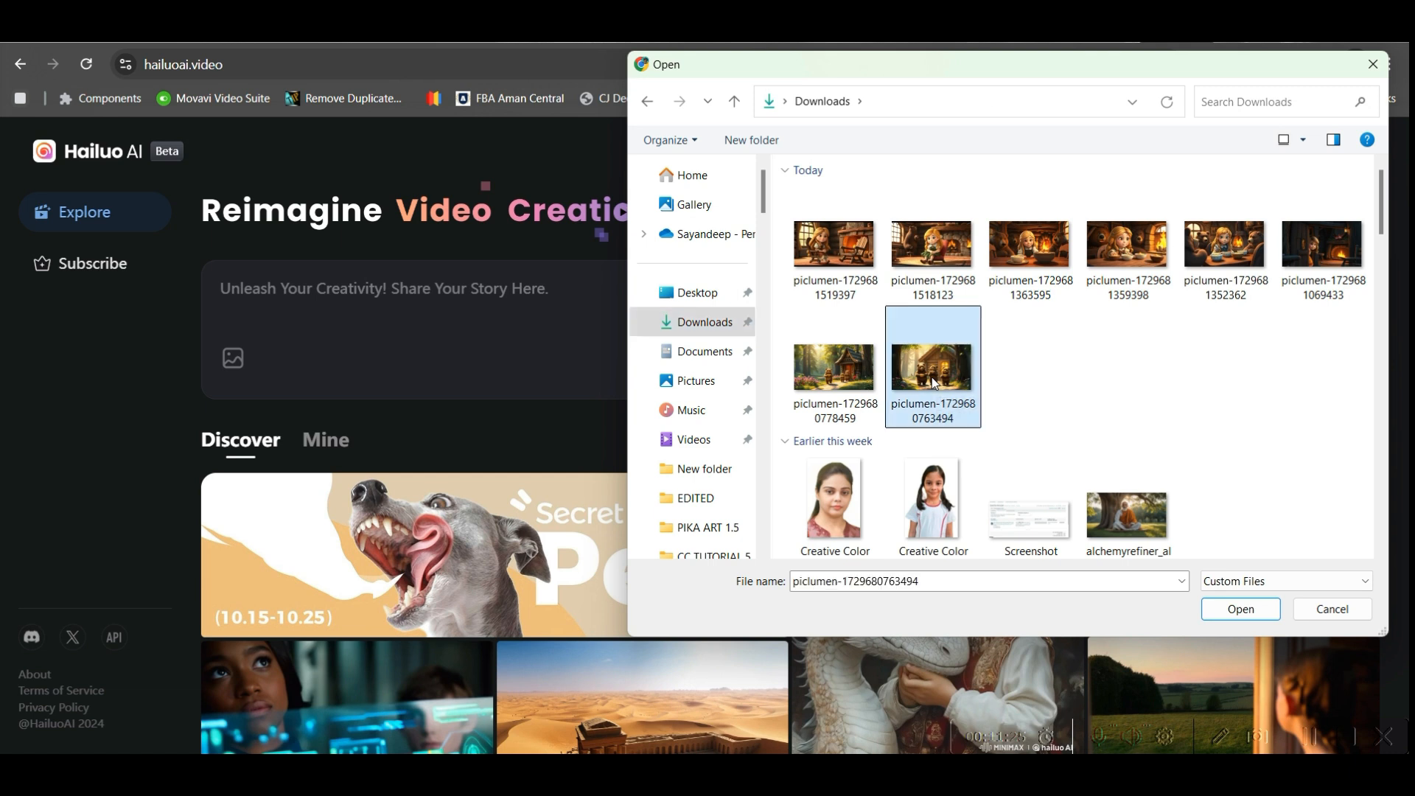
pyautogui.click(1245, 610)
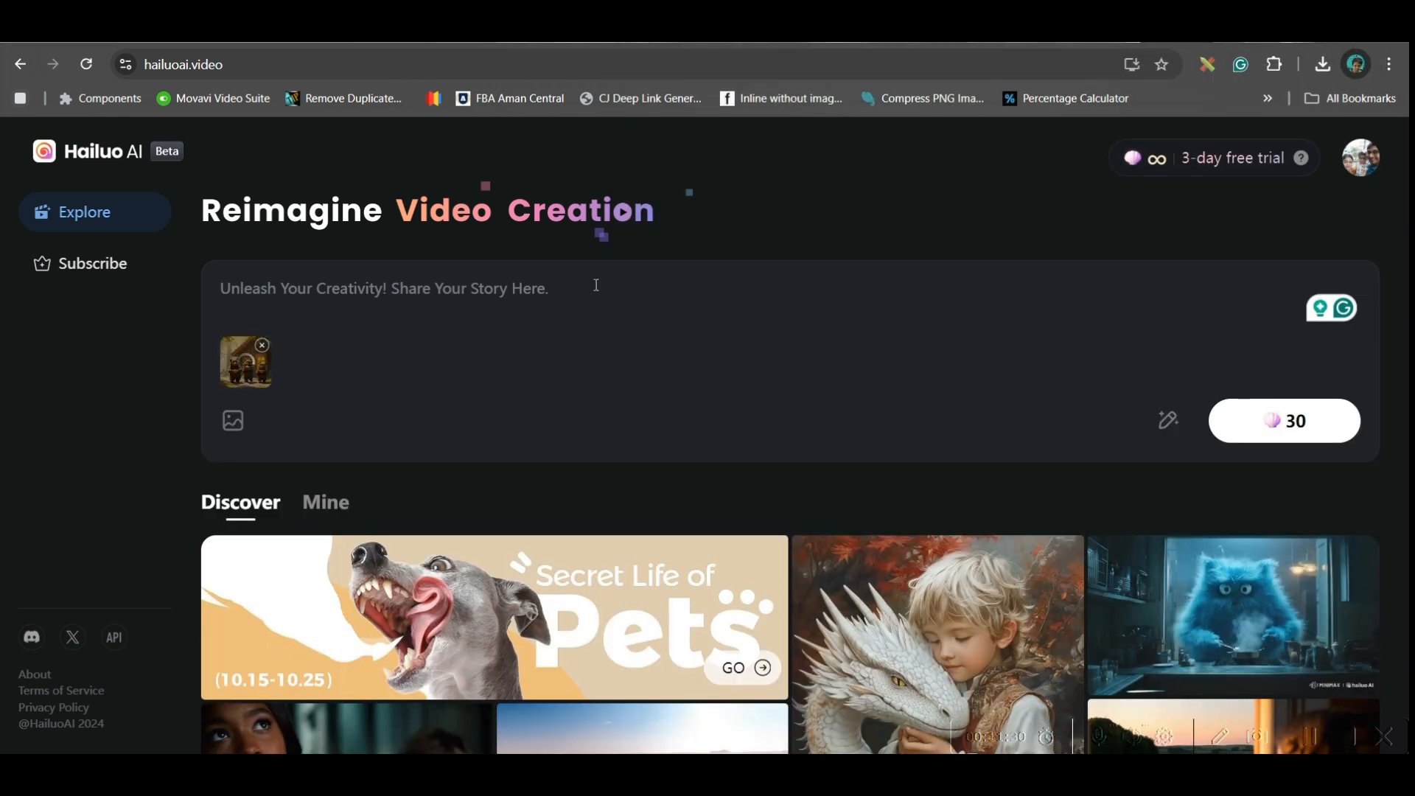
# - Enter the video prompt "Three bears are walking toward the camera, with smiling faces", accepting the grammar corrections
pyautogui.click(1310, 737)
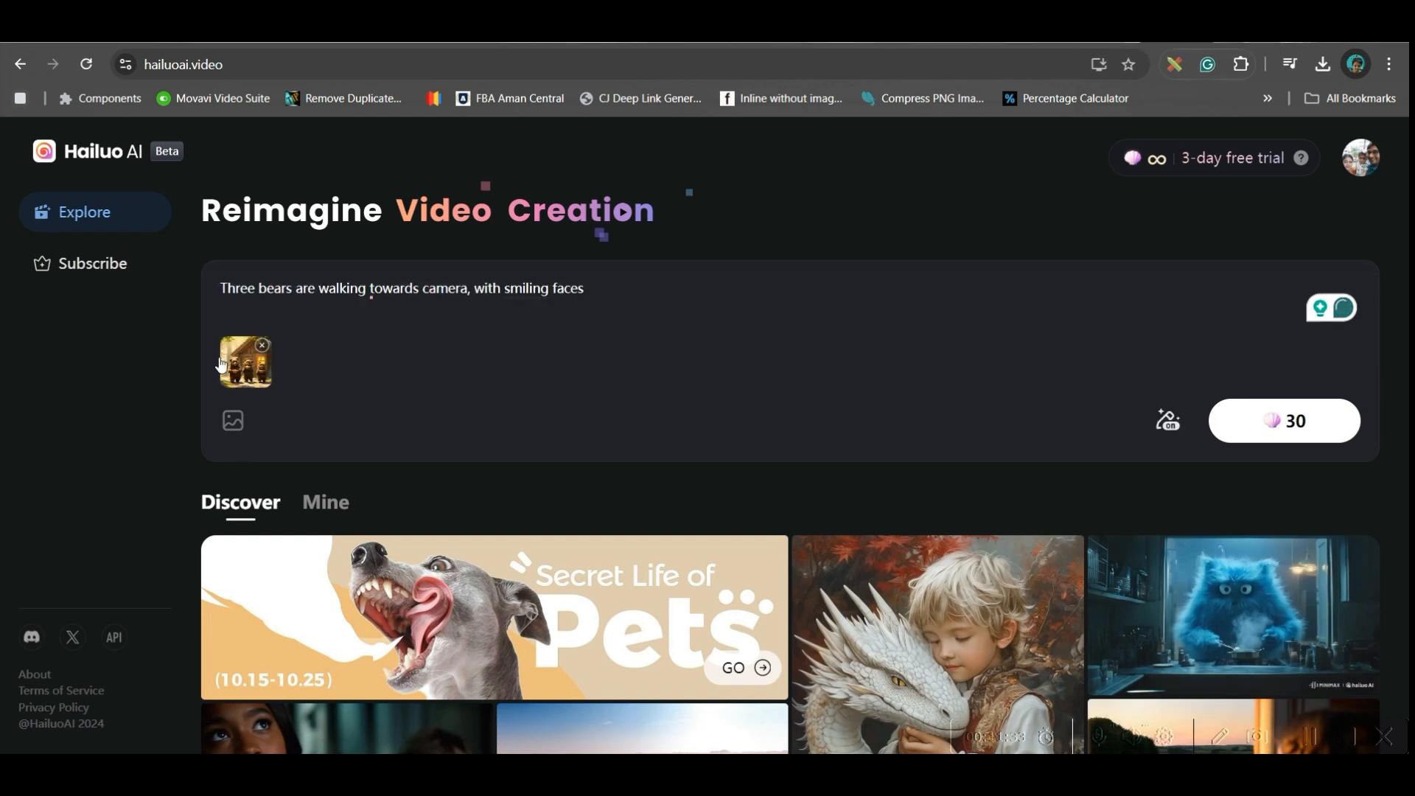
pyautogui.moveTo(409, 287)
pyautogui.click(398, 341)
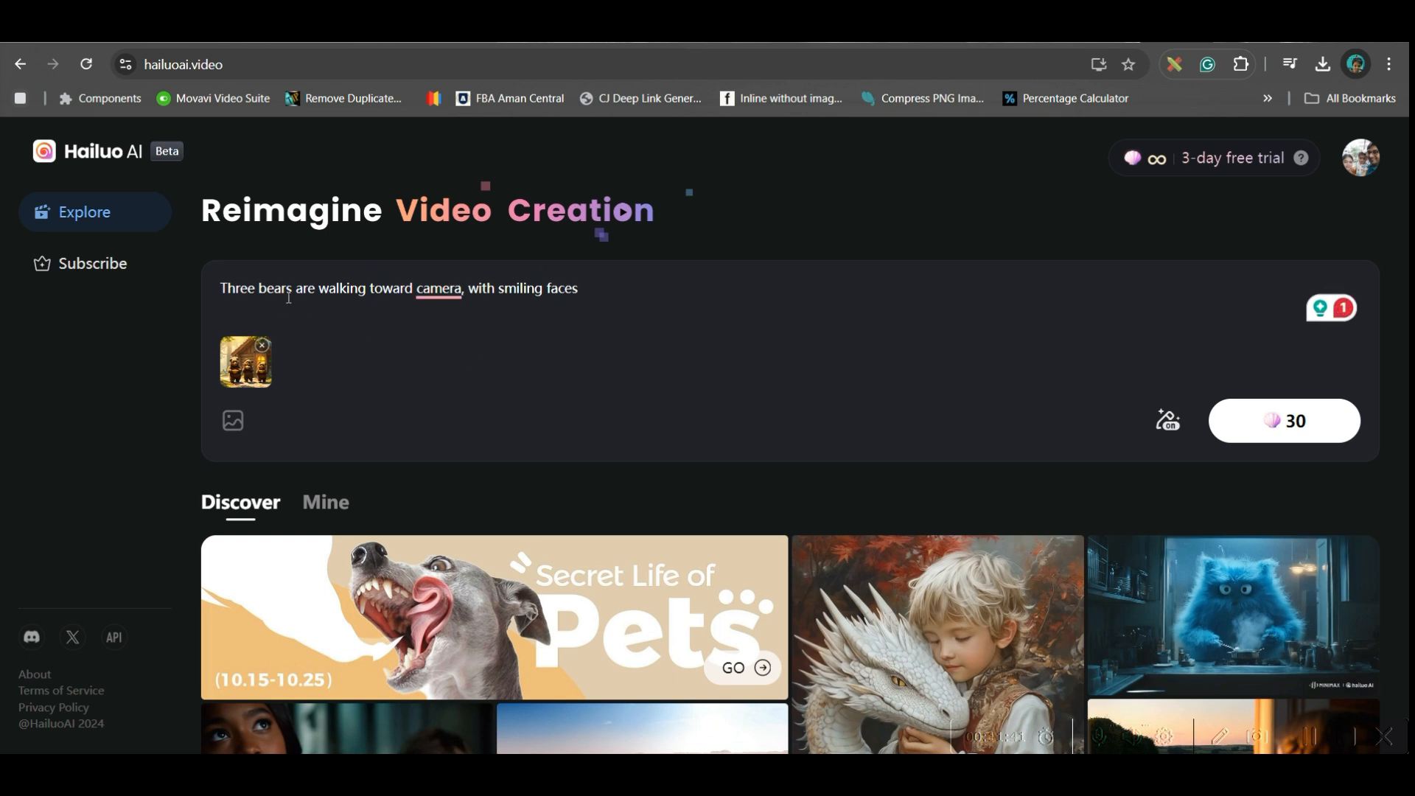
pyautogui.moveTo(438, 289)
pyautogui.click(442, 345)
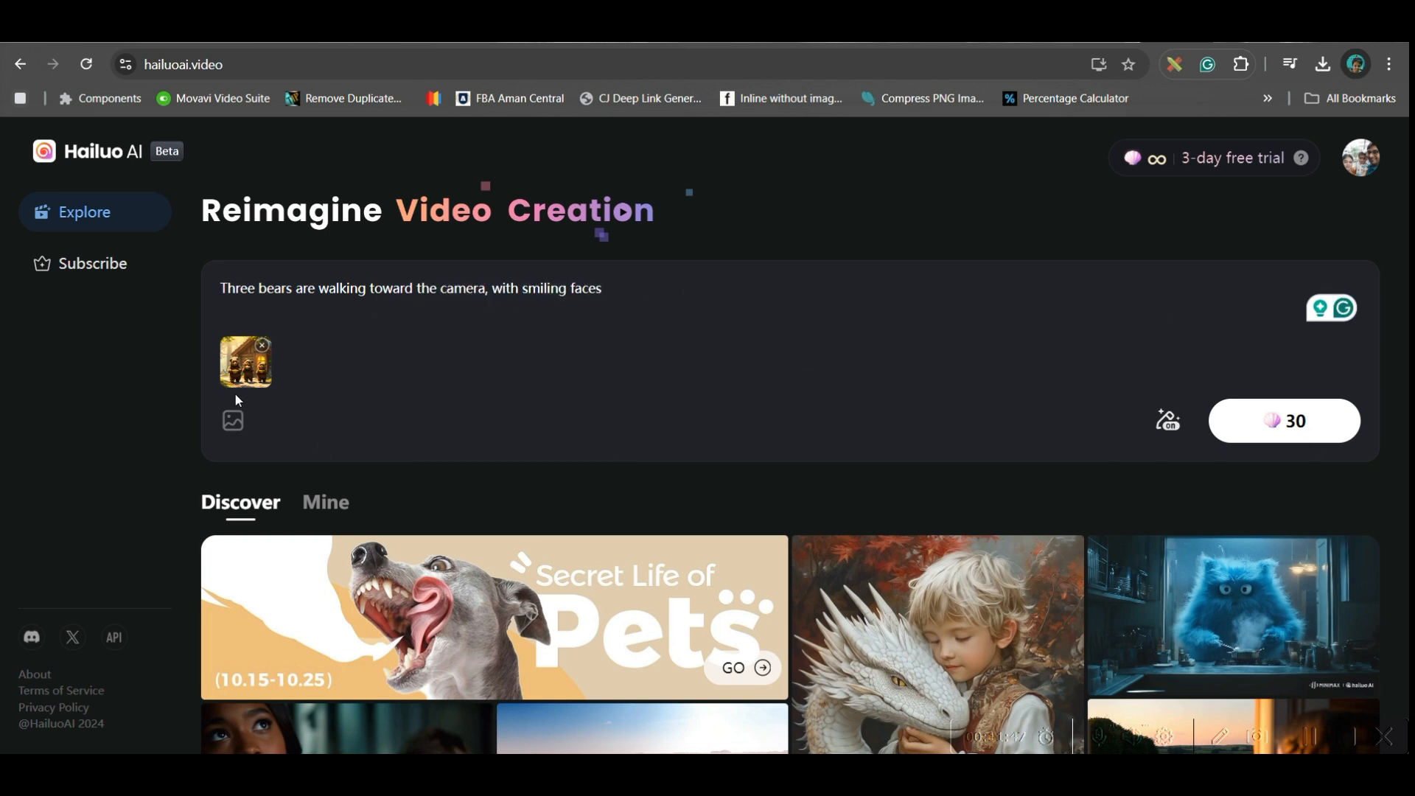
# - Generate the three-bears video and check its progress among your own videos
pyautogui.click(1301, 434)
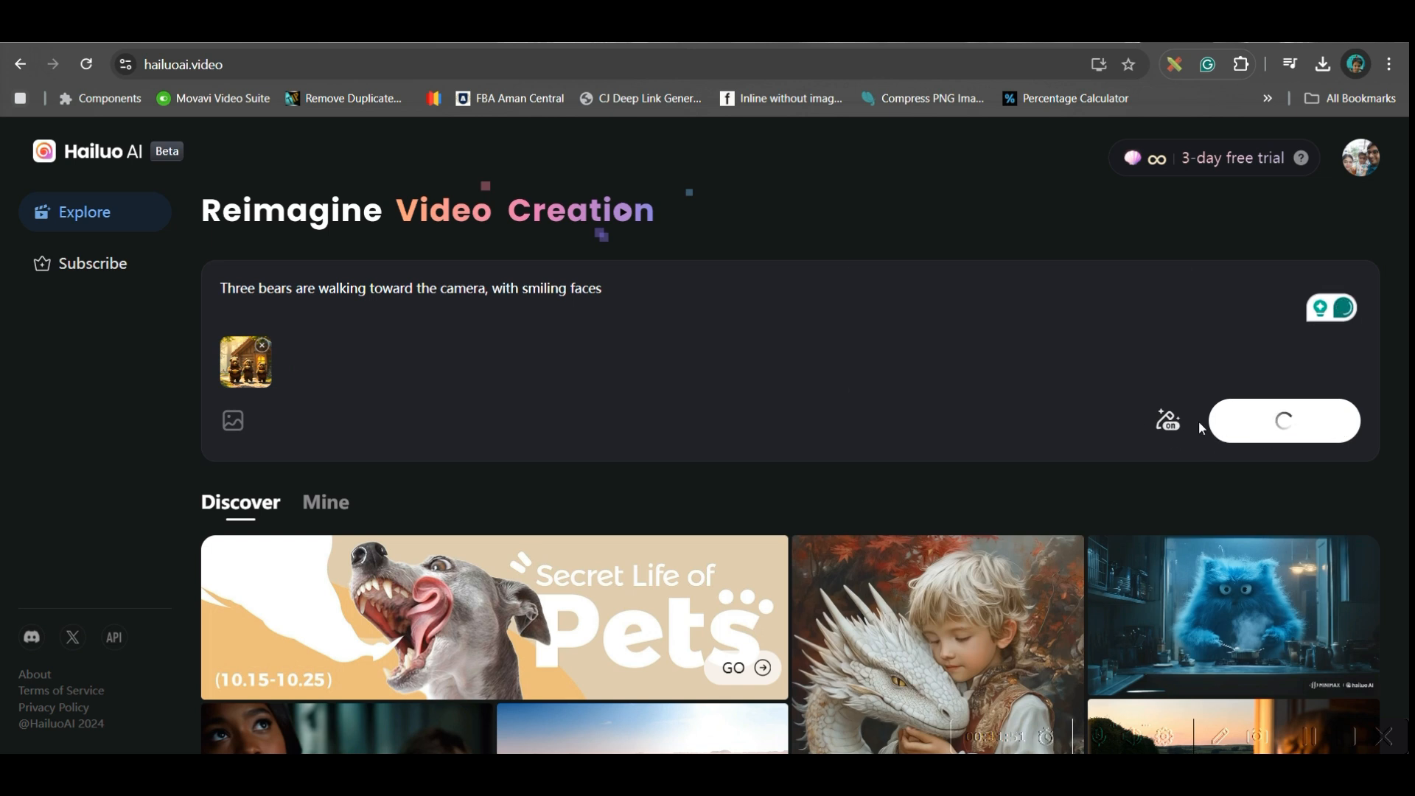
pyautogui.click(1175, 432)
pyautogui.click(345, 508)
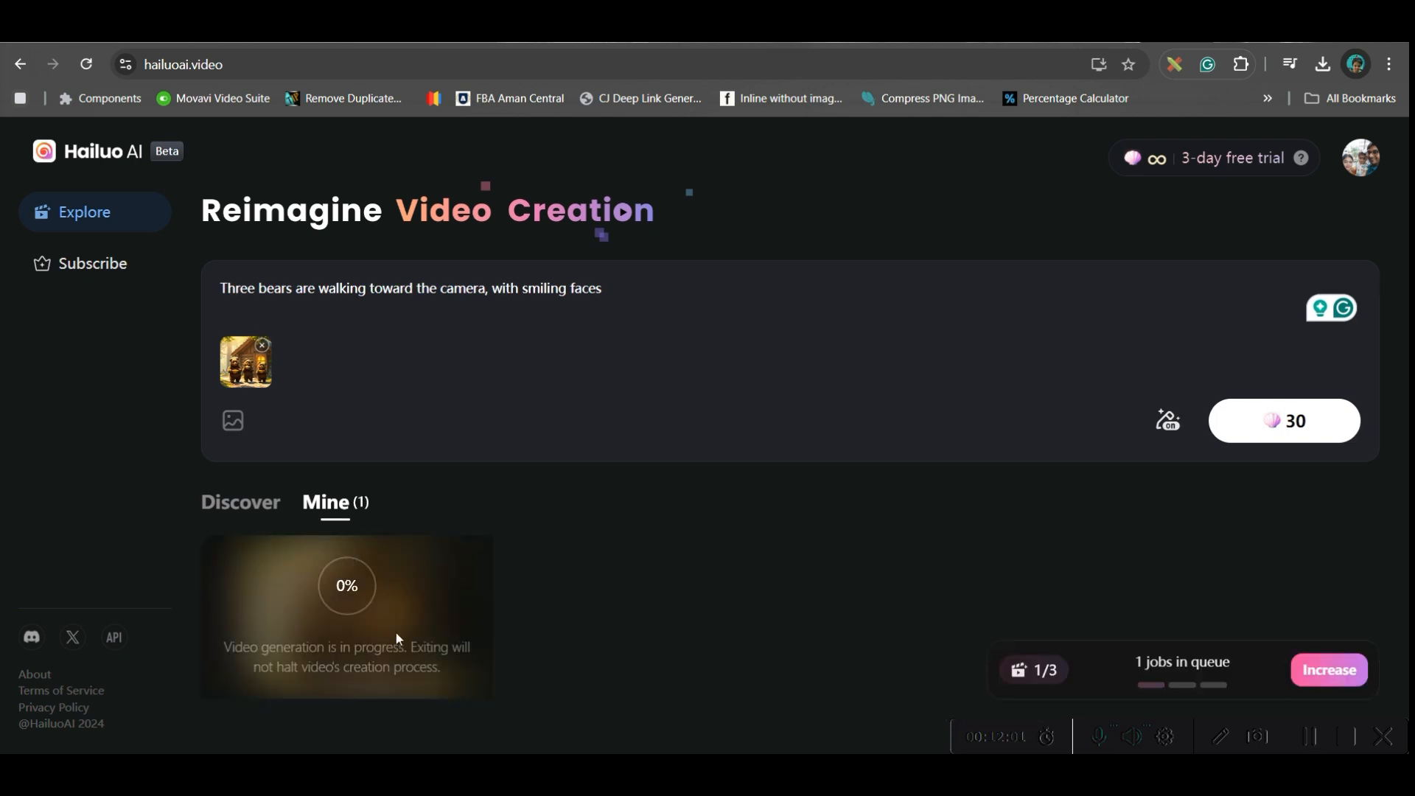
pyautogui.scroll(-2, 929, 650)
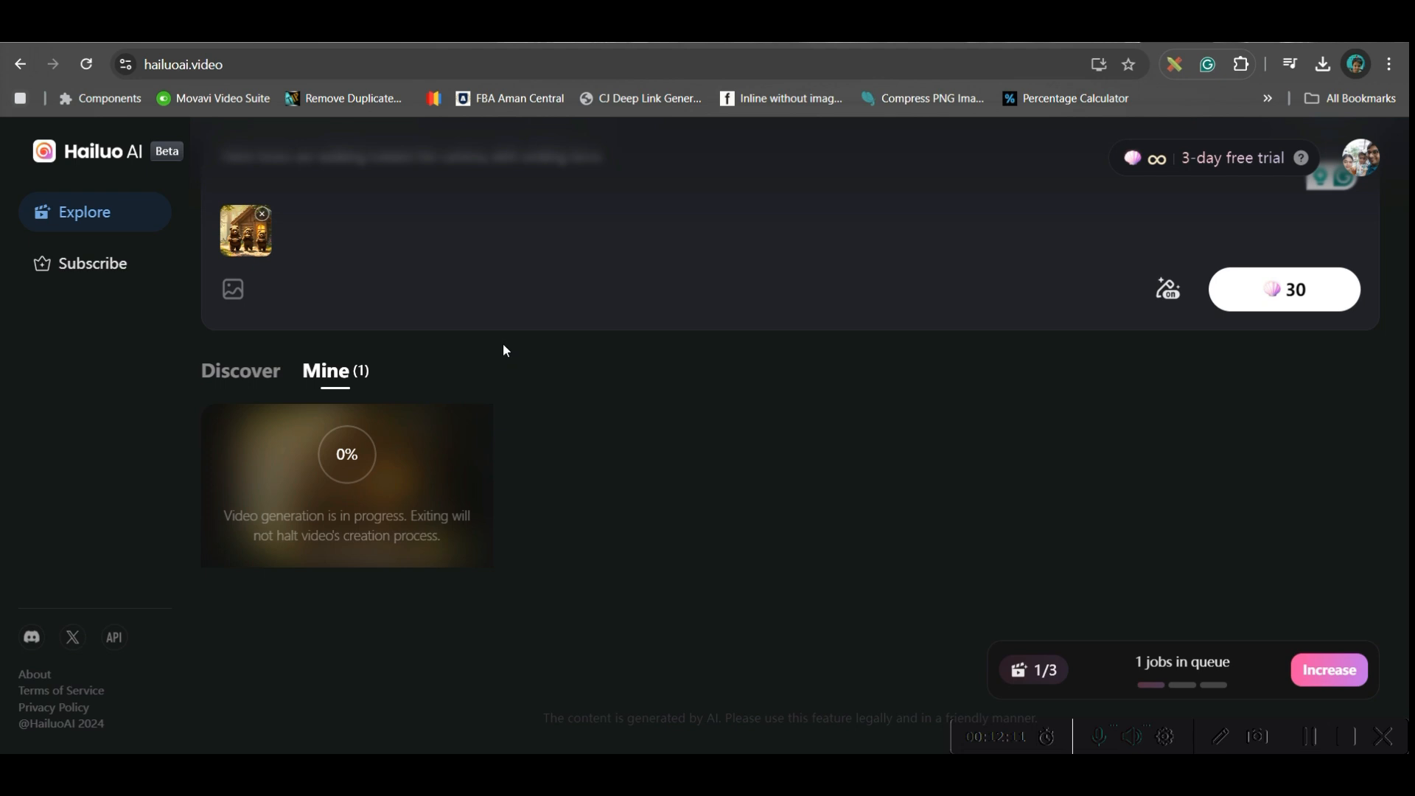
pyautogui.scroll(2, 506, 351)
pyautogui.click(263, 342)
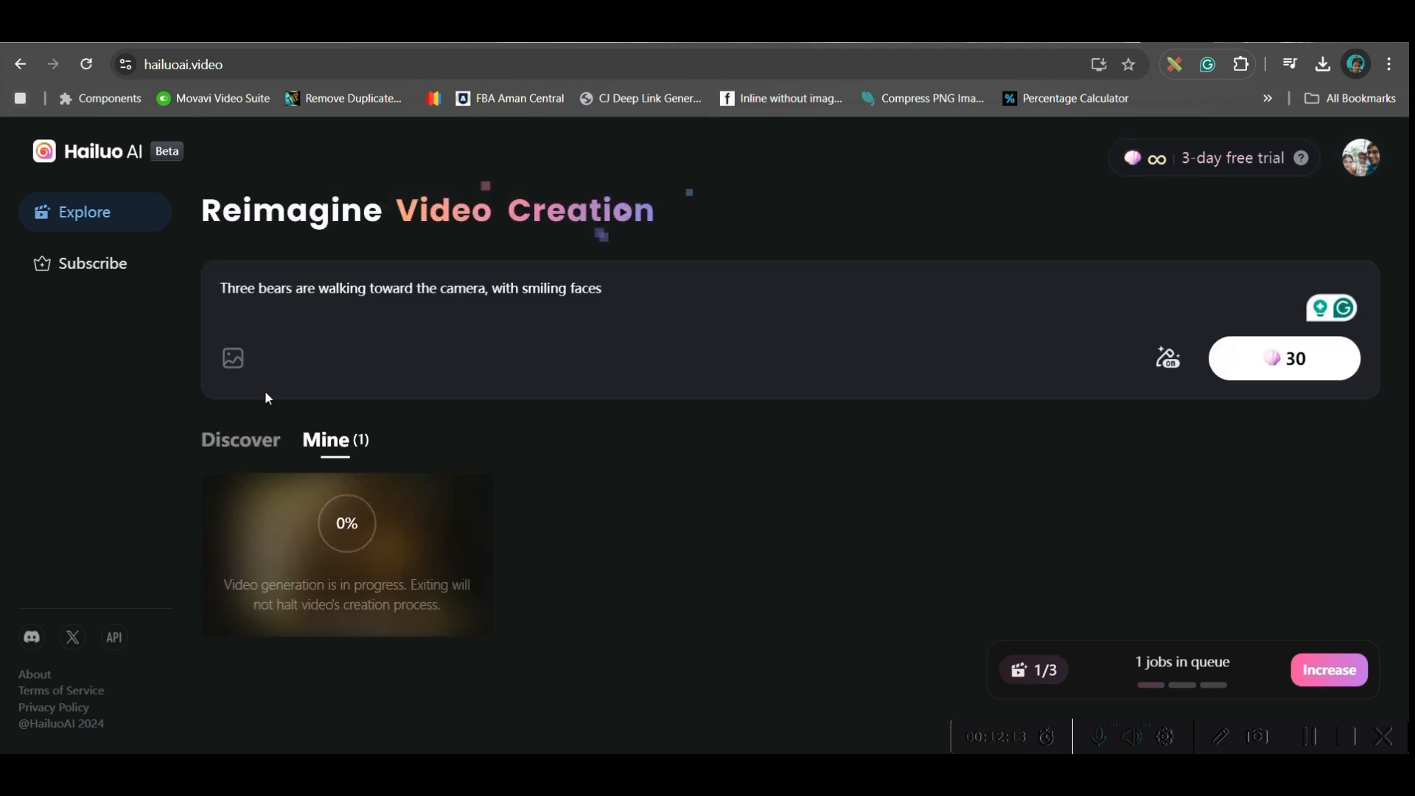
pyautogui.click(231, 364)
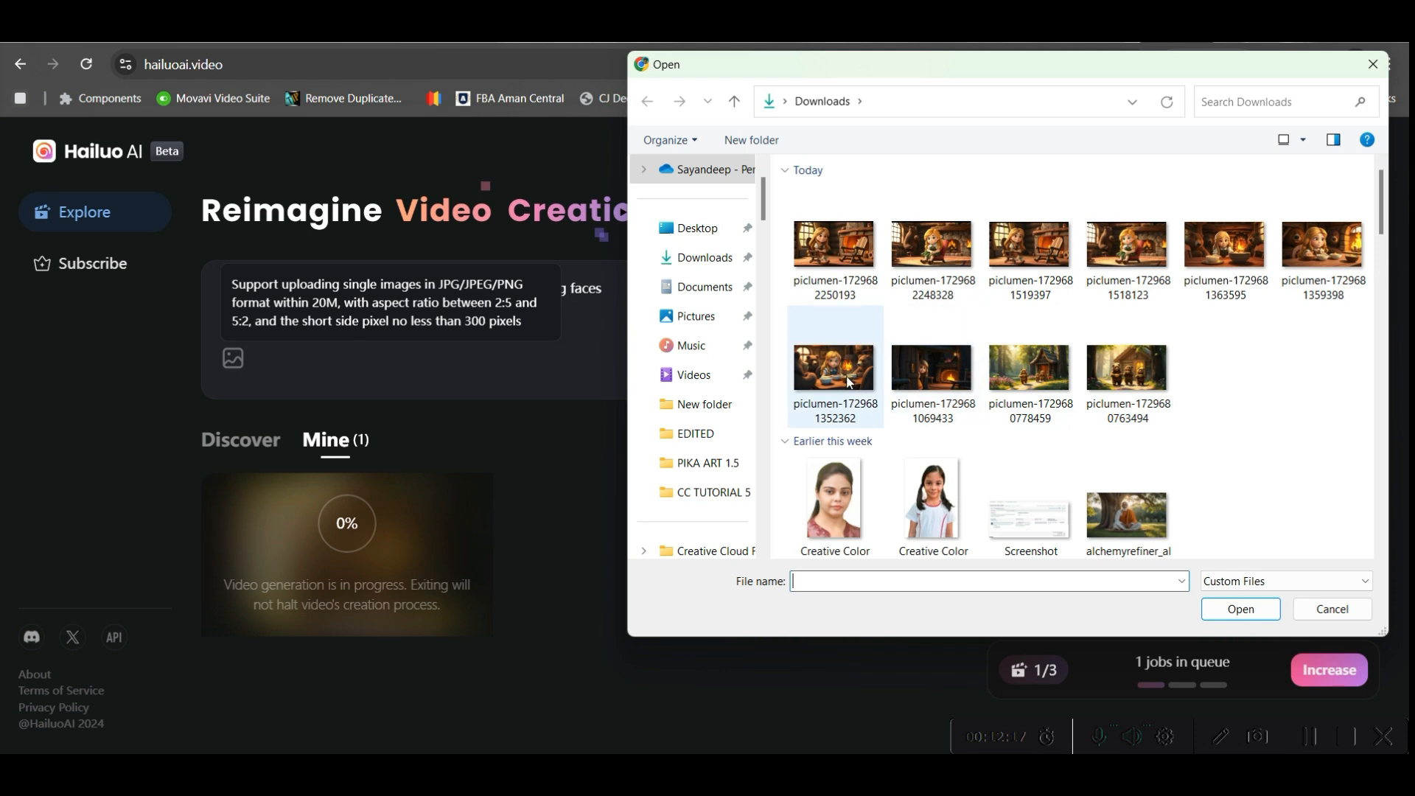
pyautogui.click(933, 368)
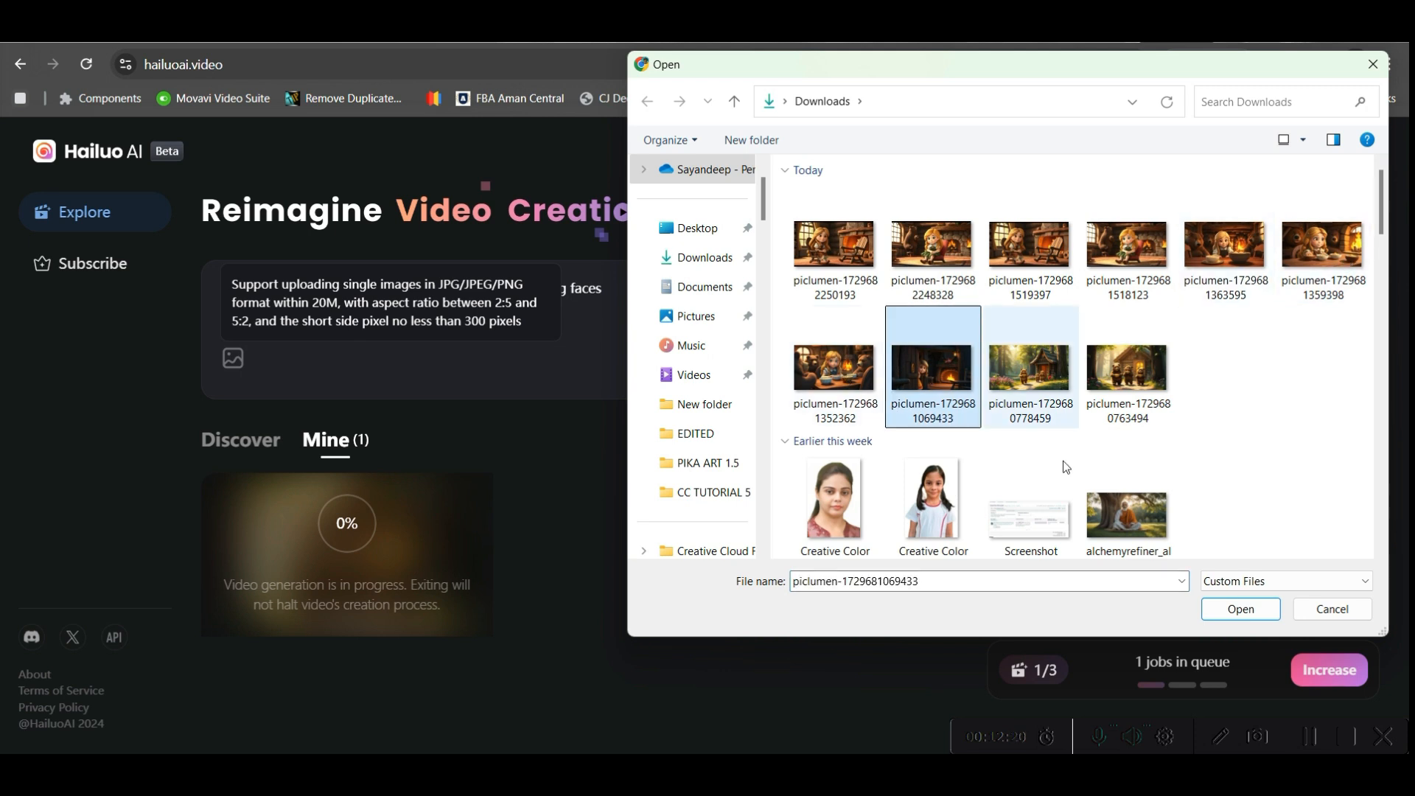
pyautogui.click(1241, 609)
pyautogui.moveTo(232, 358)
pyautogui.click(294, 459)
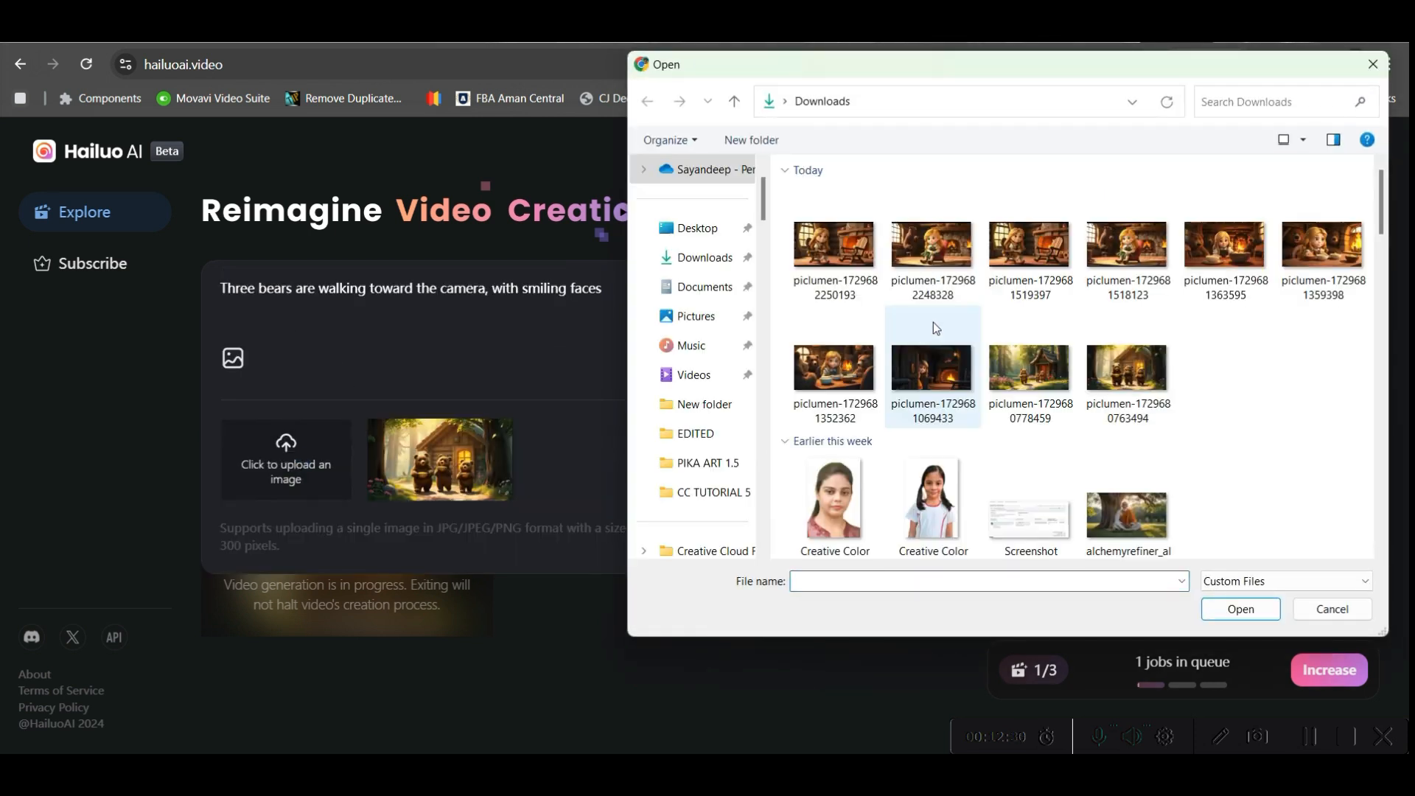
pyautogui.click(958, 383)
pyautogui.click(1249, 612)
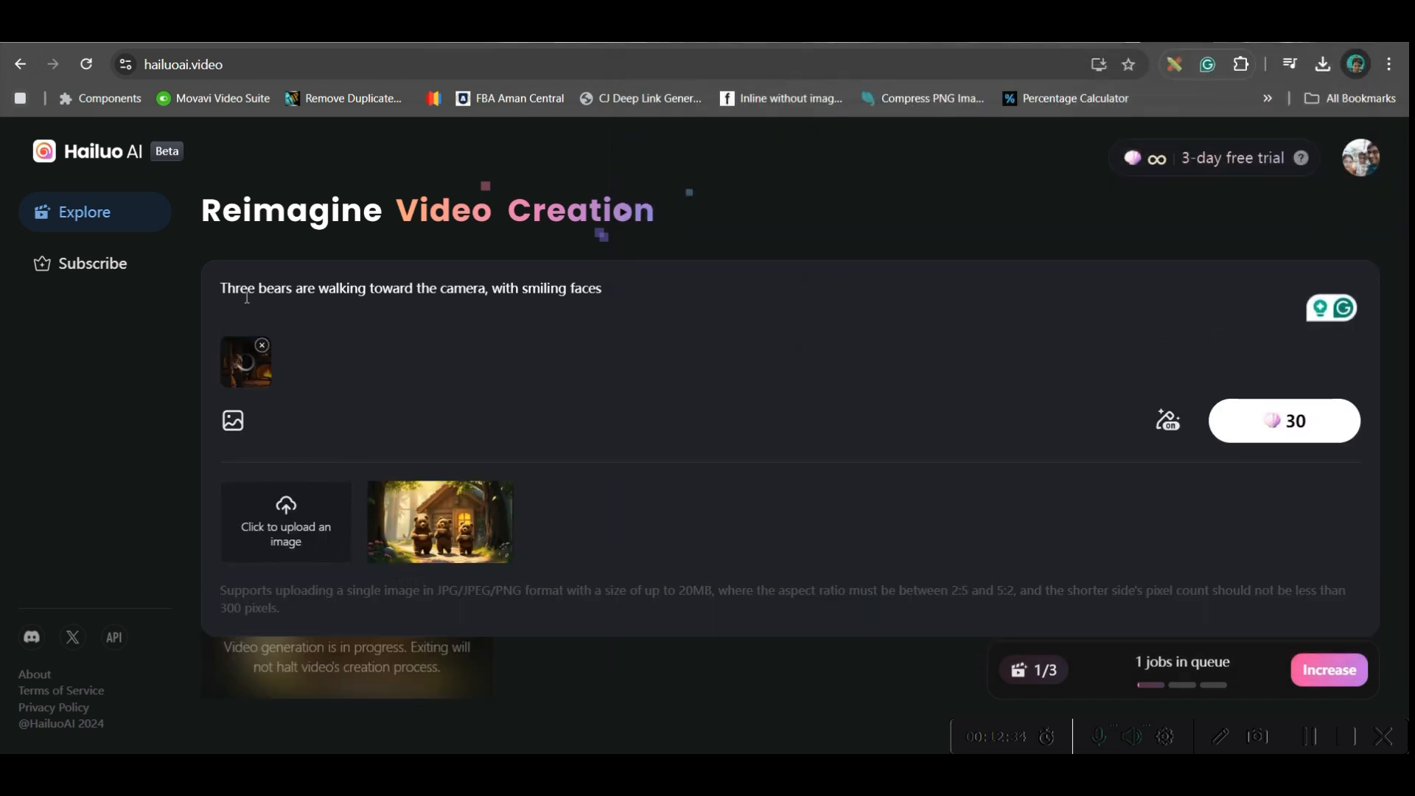
# - Generate a video with the prompt "A little girl is pipping through the door, with smiling faces, the camera is slowly moving toward her"
pyautogui.moveTo(221, 287); pyautogui.dragTo(488, 289)
pyautogui.write('A')
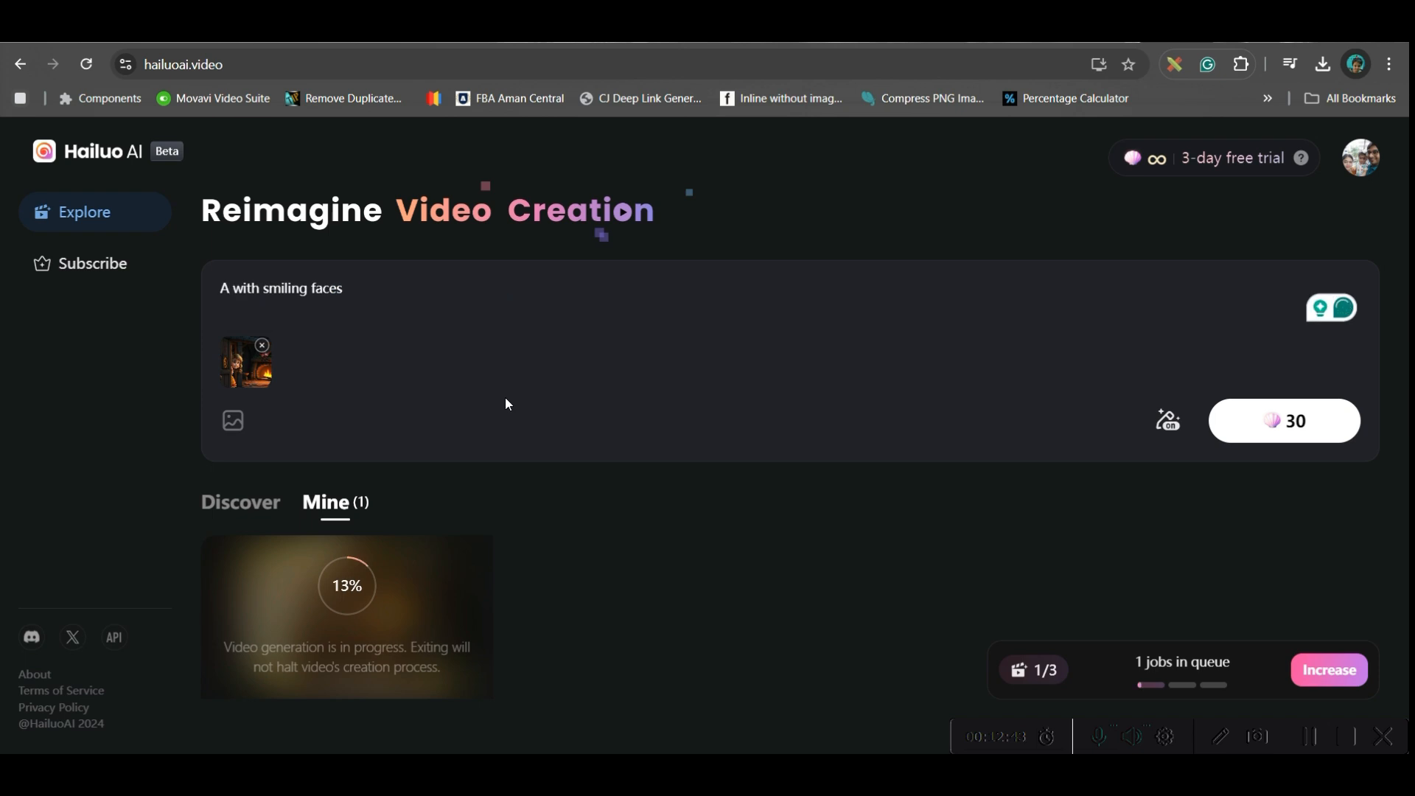
pyautogui.write('little girl is pipping through the door,')
pyautogui.press('End')
pyautogui.write(', camera is slowly moving towards her')
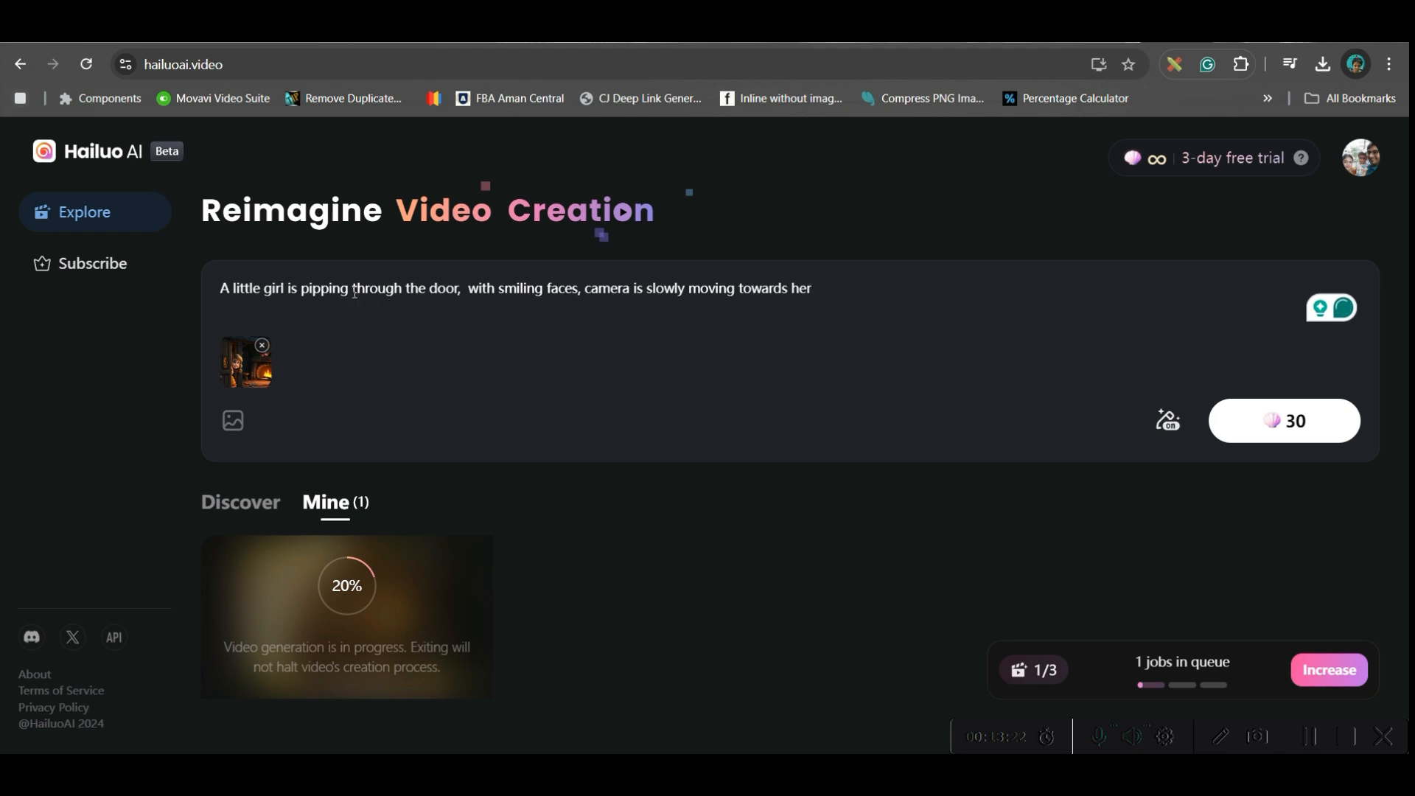
pyautogui.moveTo(595, 288)
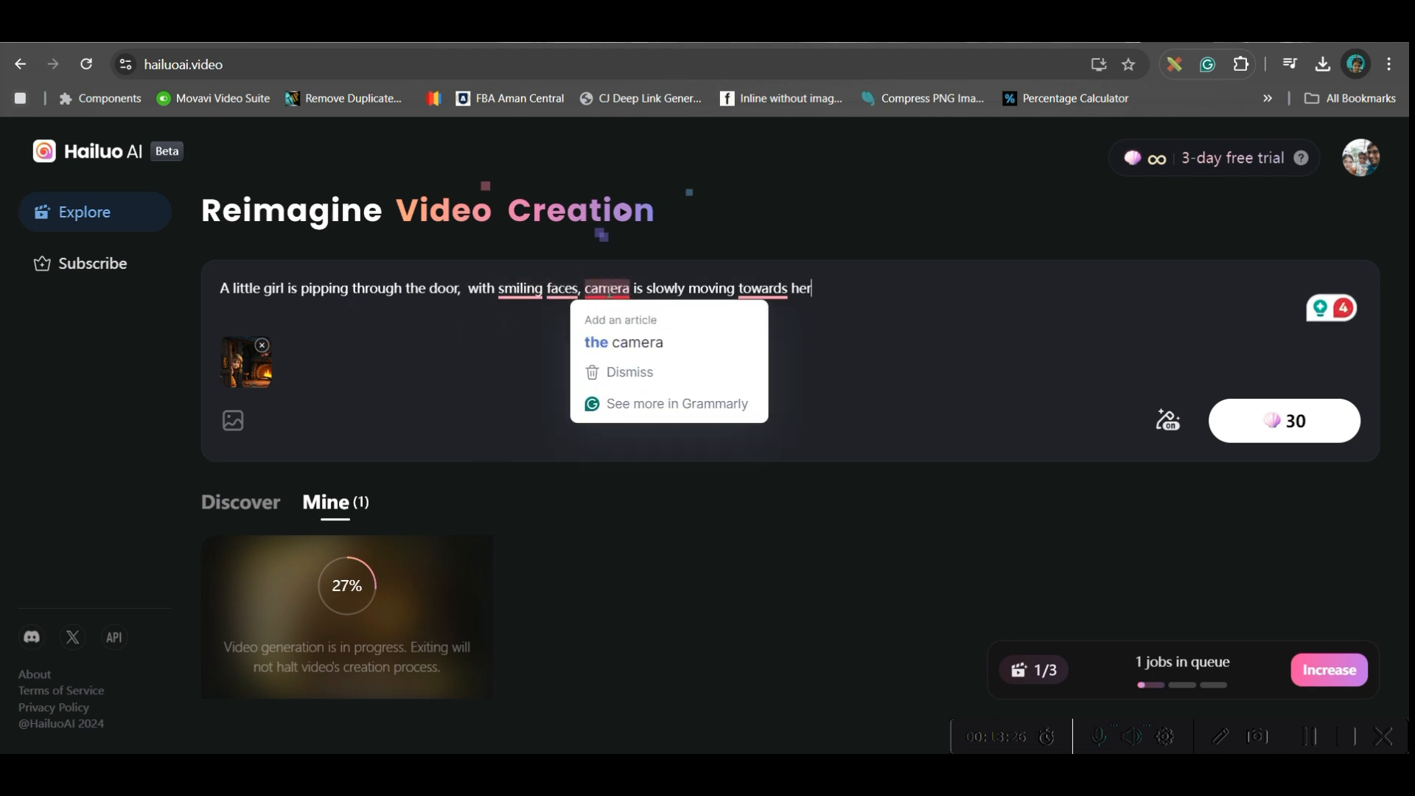
pyautogui.click(632, 342)
pyautogui.moveTo(763, 300)
pyautogui.click(777, 341)
pyautogui.click(1294, 428)
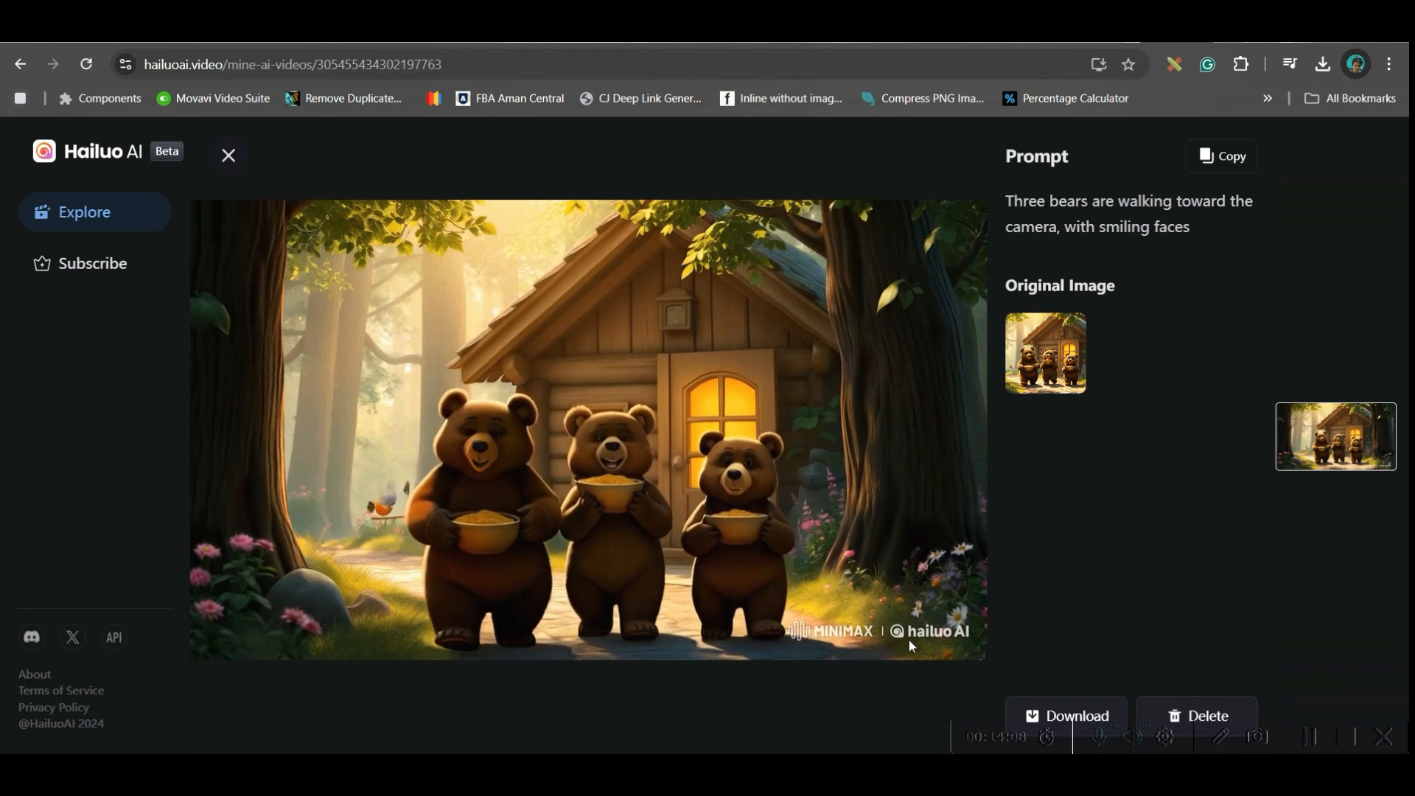
# - Download the finished three-bears video and look through the generated story clips
pyautogui.click(1091, 717)
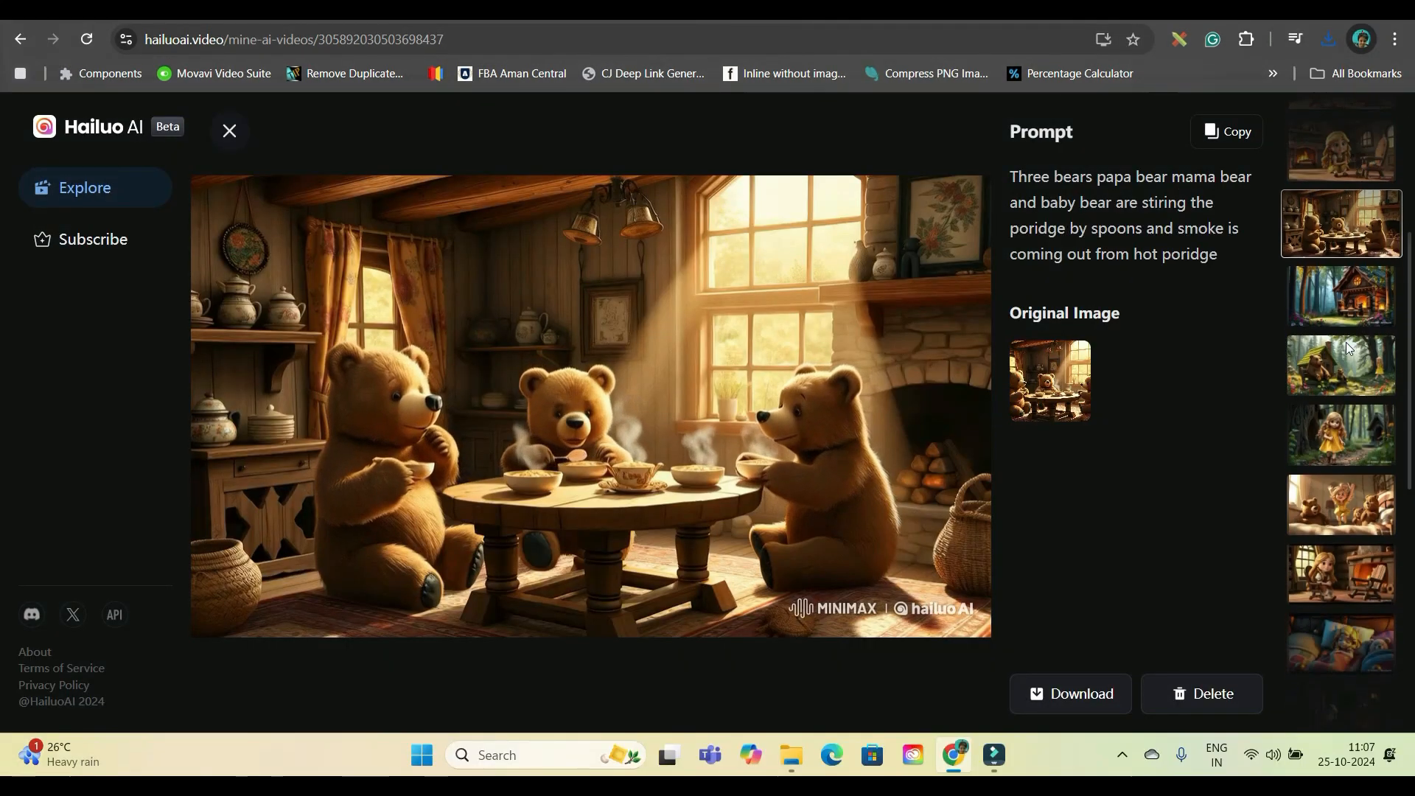
pyautogui.click(230, 131)
pyautogui.scroll(-8, 620, 523)
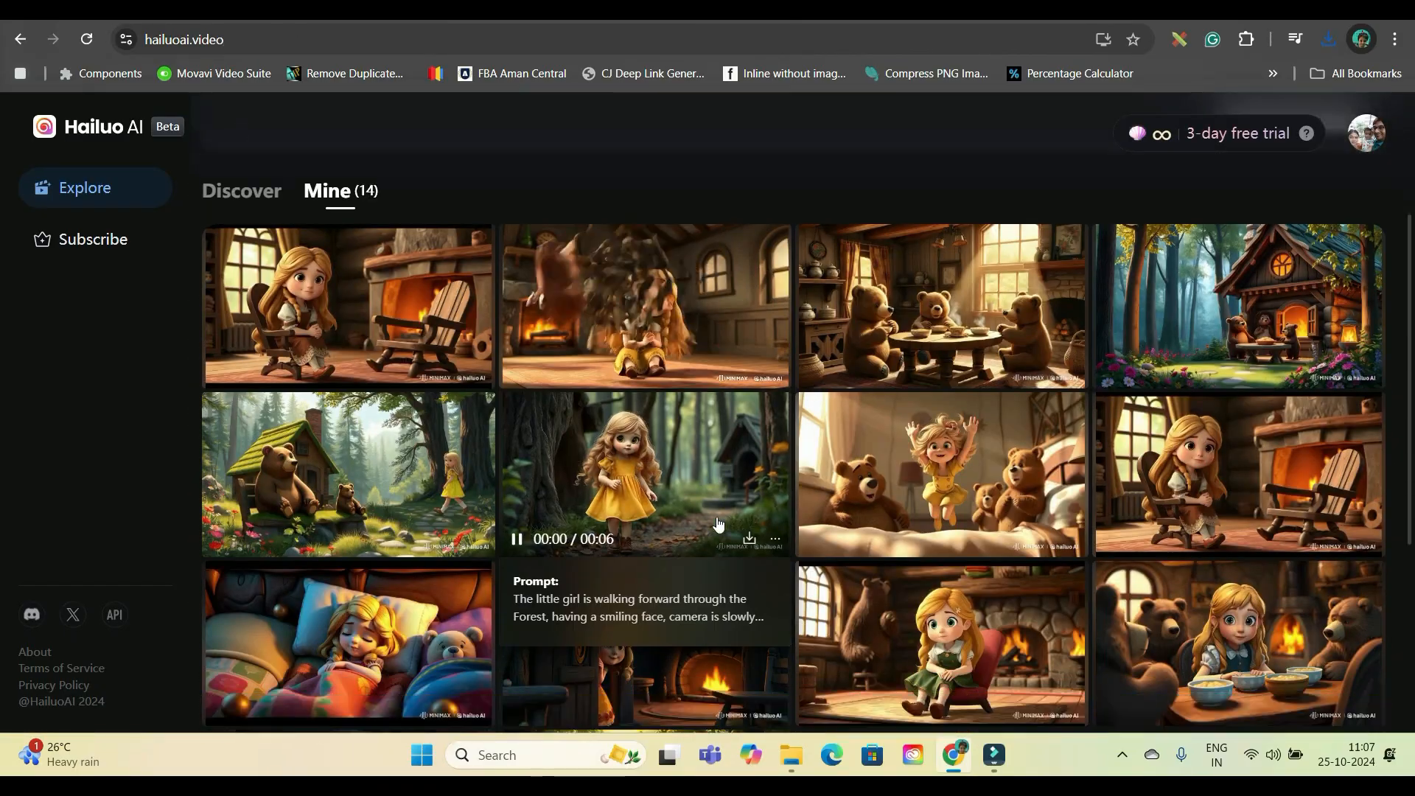
pyautogui.scroll(1, 621, 523)
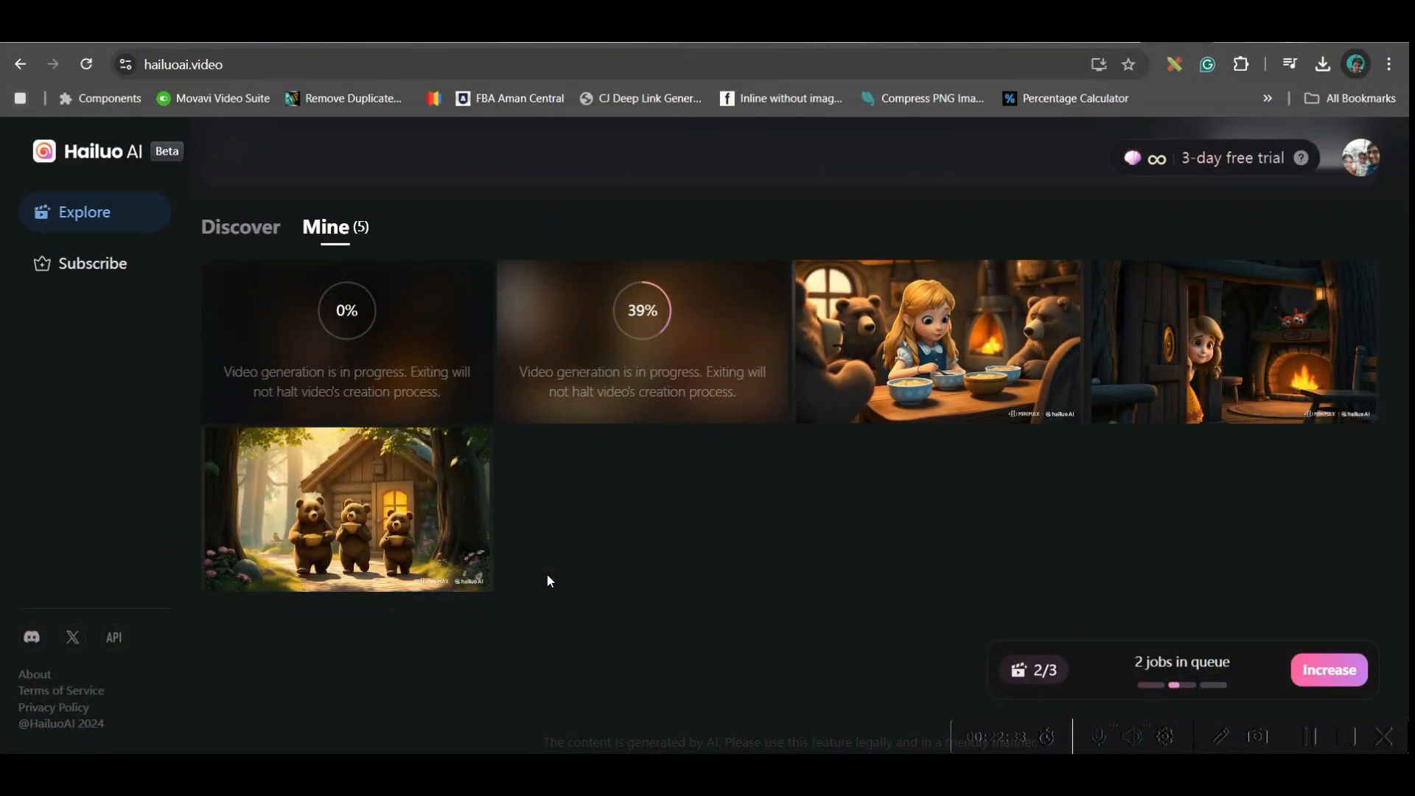
pyautogui.scroll(4, 715, 494)
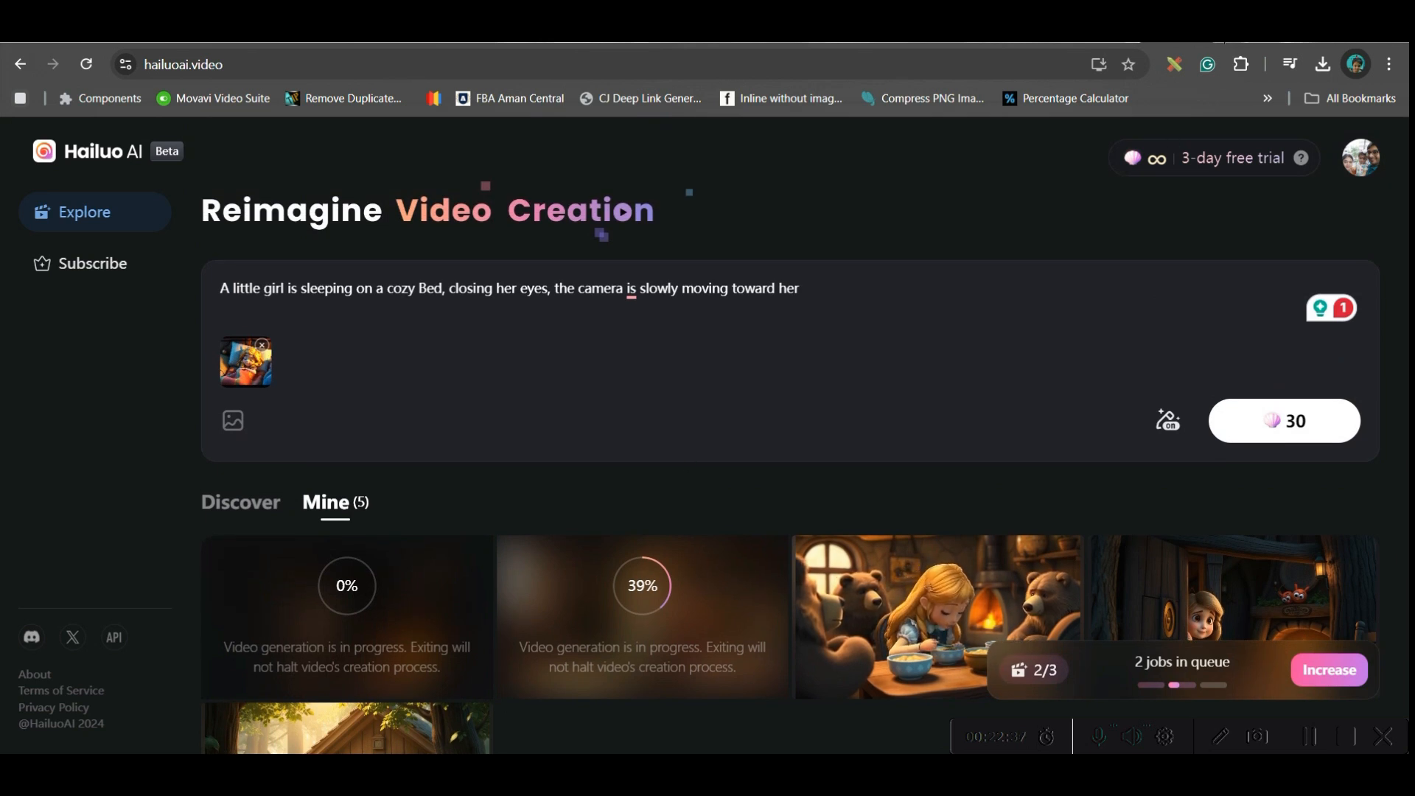
# - Open the ElevenLabs text-to-speech page in a new browser tab
pyautogui.hotkey('ctrl', 't')
pyautogui.click(1063, 64)
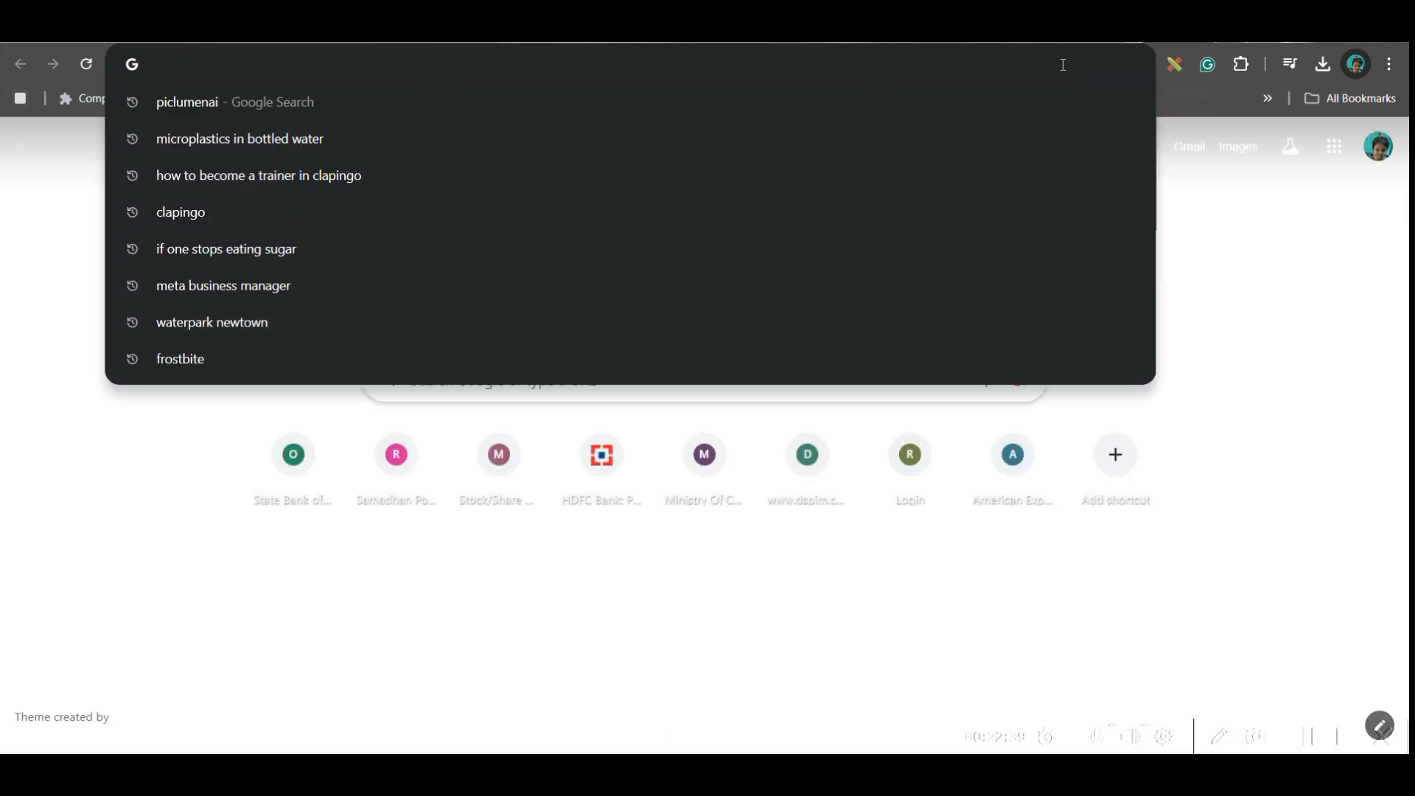
pyautogui.write('11 l')
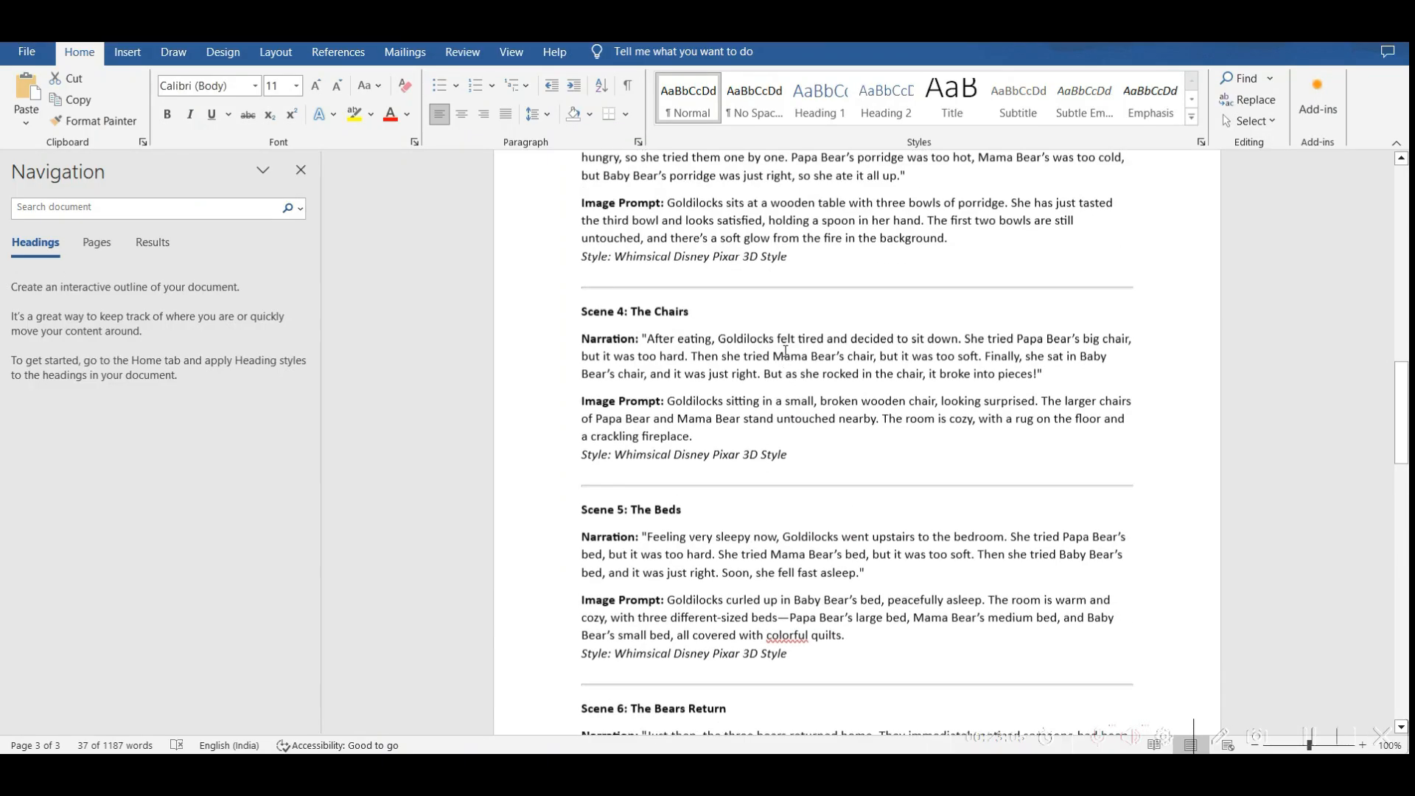
# - Copy the narration of the first three scenes from the Word script into the ElevenLabs text-to-speech text, one after another
pyautogui.scroll(15, 785, 352)
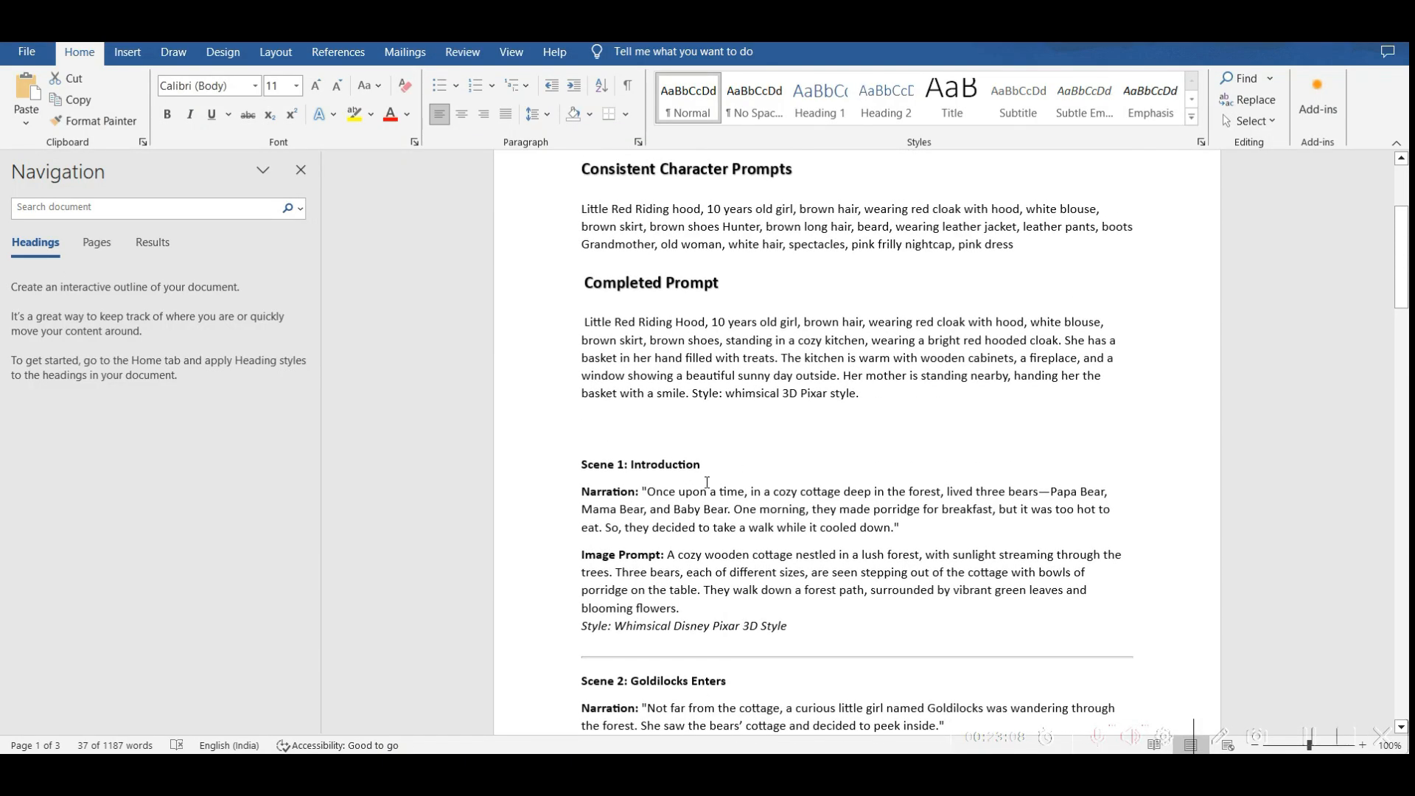
pyautogui.scroll(-3, 760, 510)
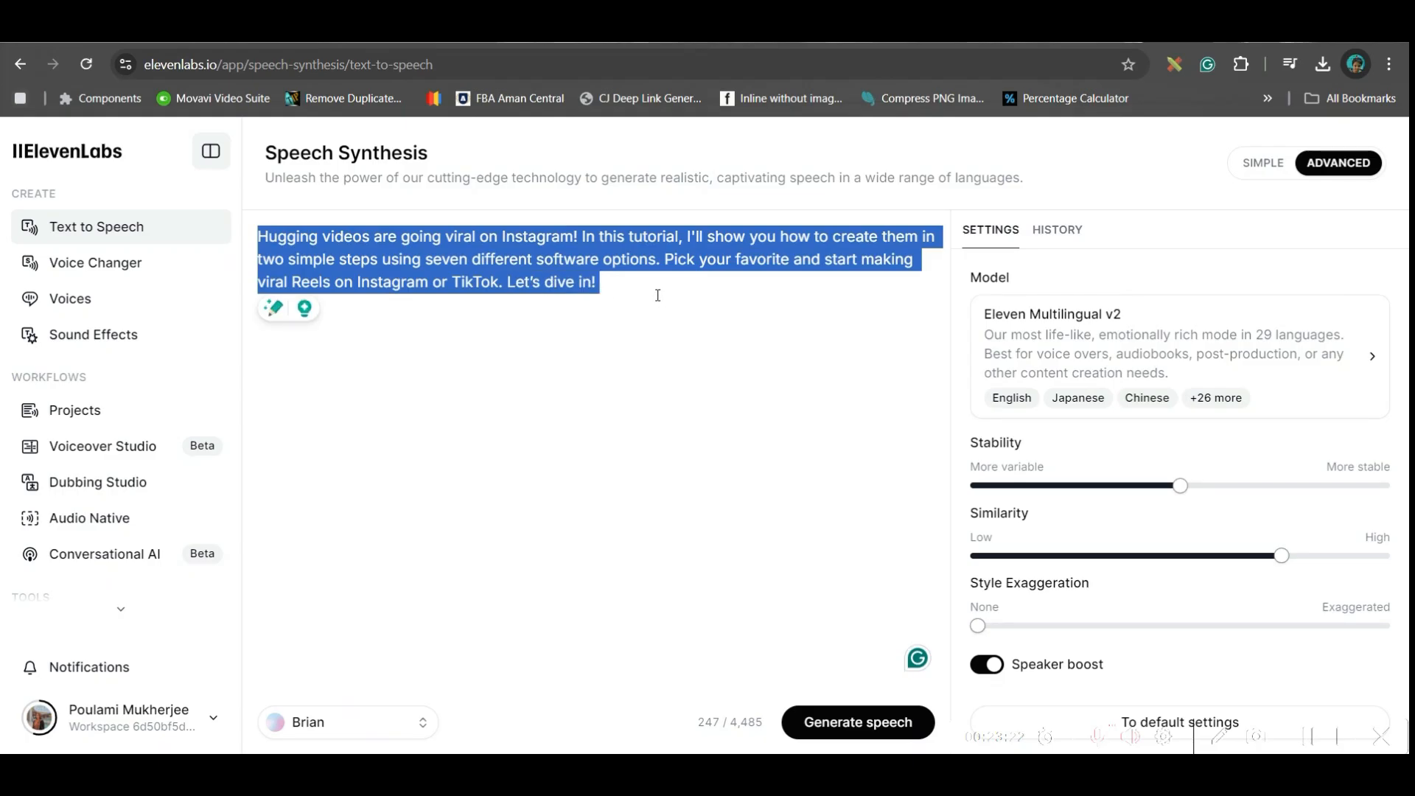
pyautogui.write('Once upon a time, in a cozy cottage deep in the forest, lived three bears—Papa Bear, Mama Bear, and Baby Bear. One morning, they made porridge for breakfast, but it was too hot to eat. So, they decided to take a walk while it cooled down.')
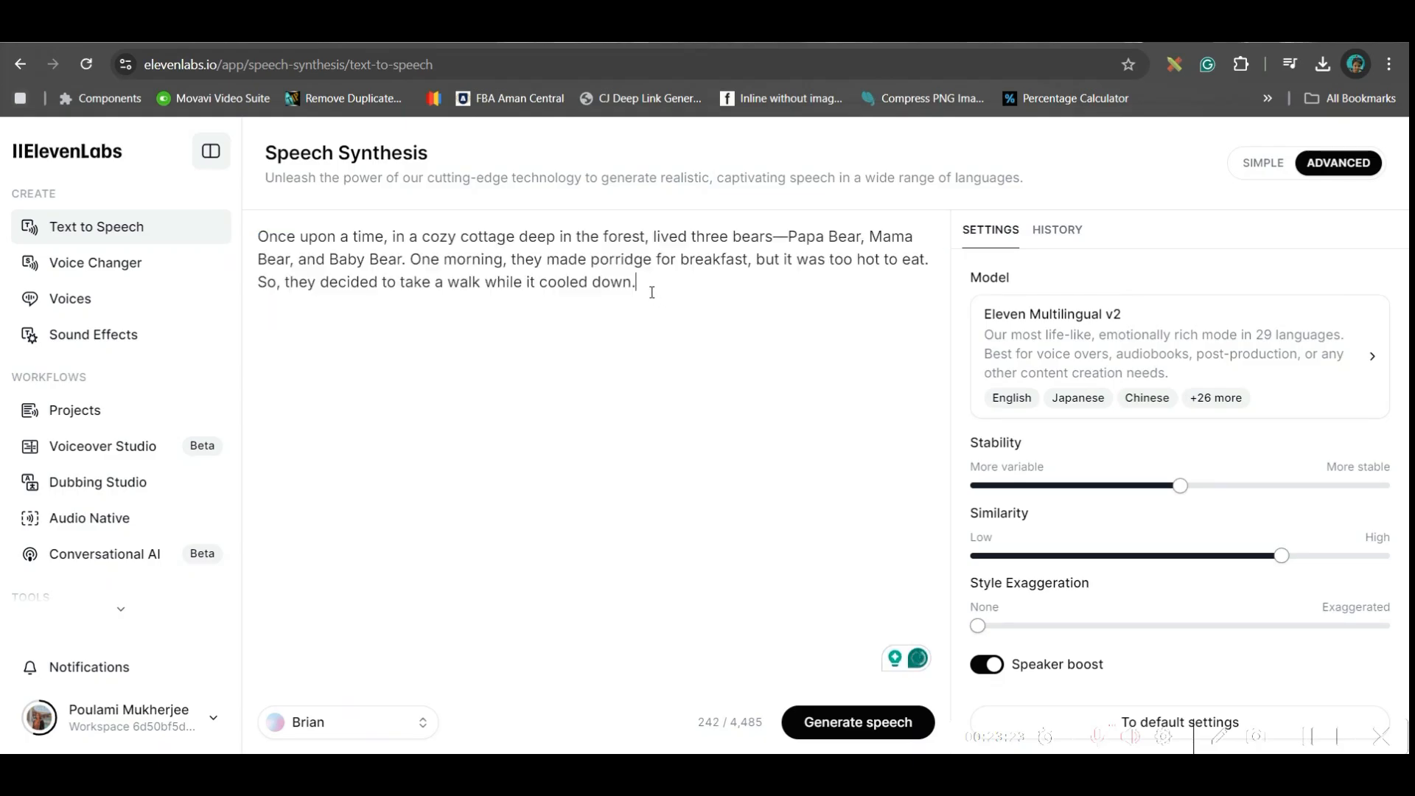
pyautogui.hotkey('alt', 'Tab')
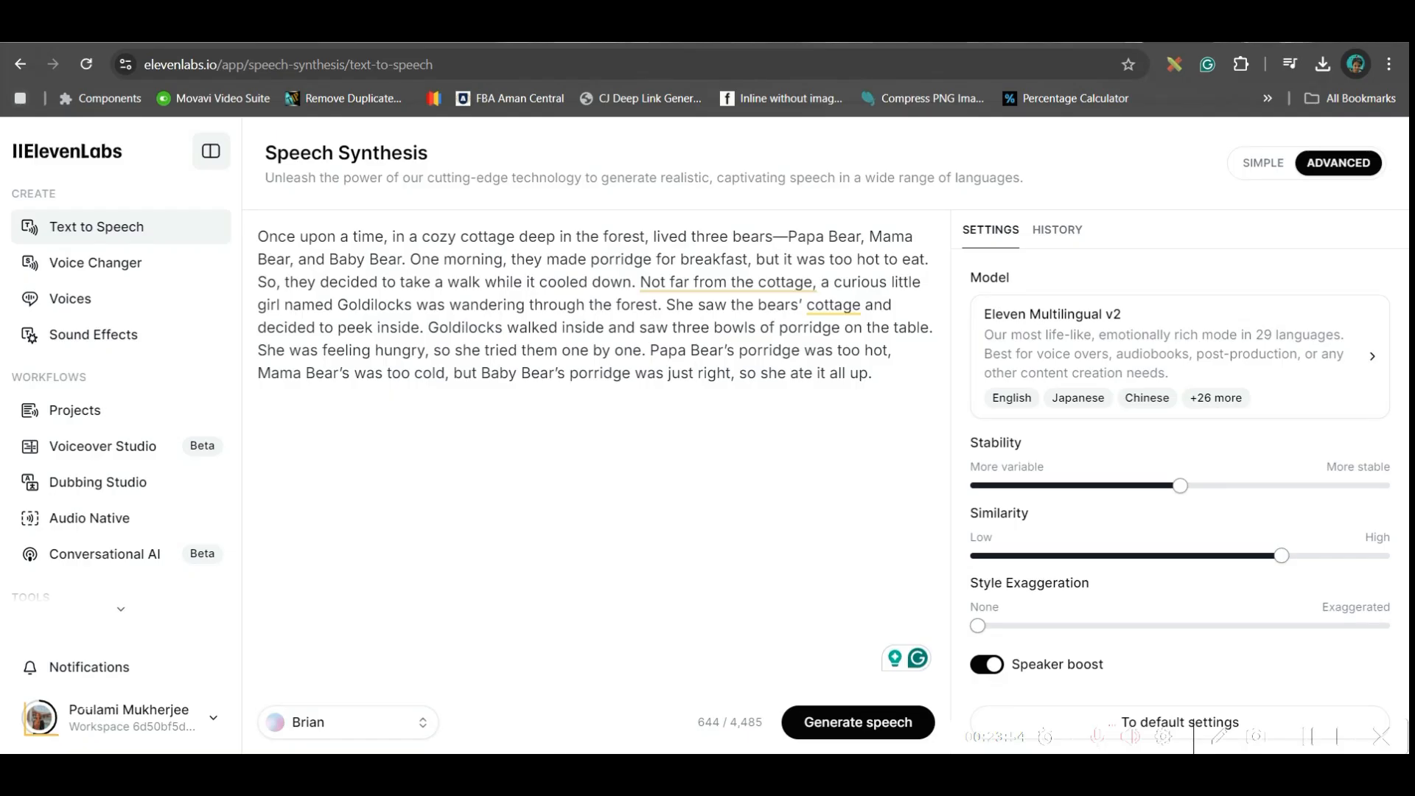
# - Choose the Alice voice, generate the speech for the narration and download the audio
pyautogui.click(391, 725)
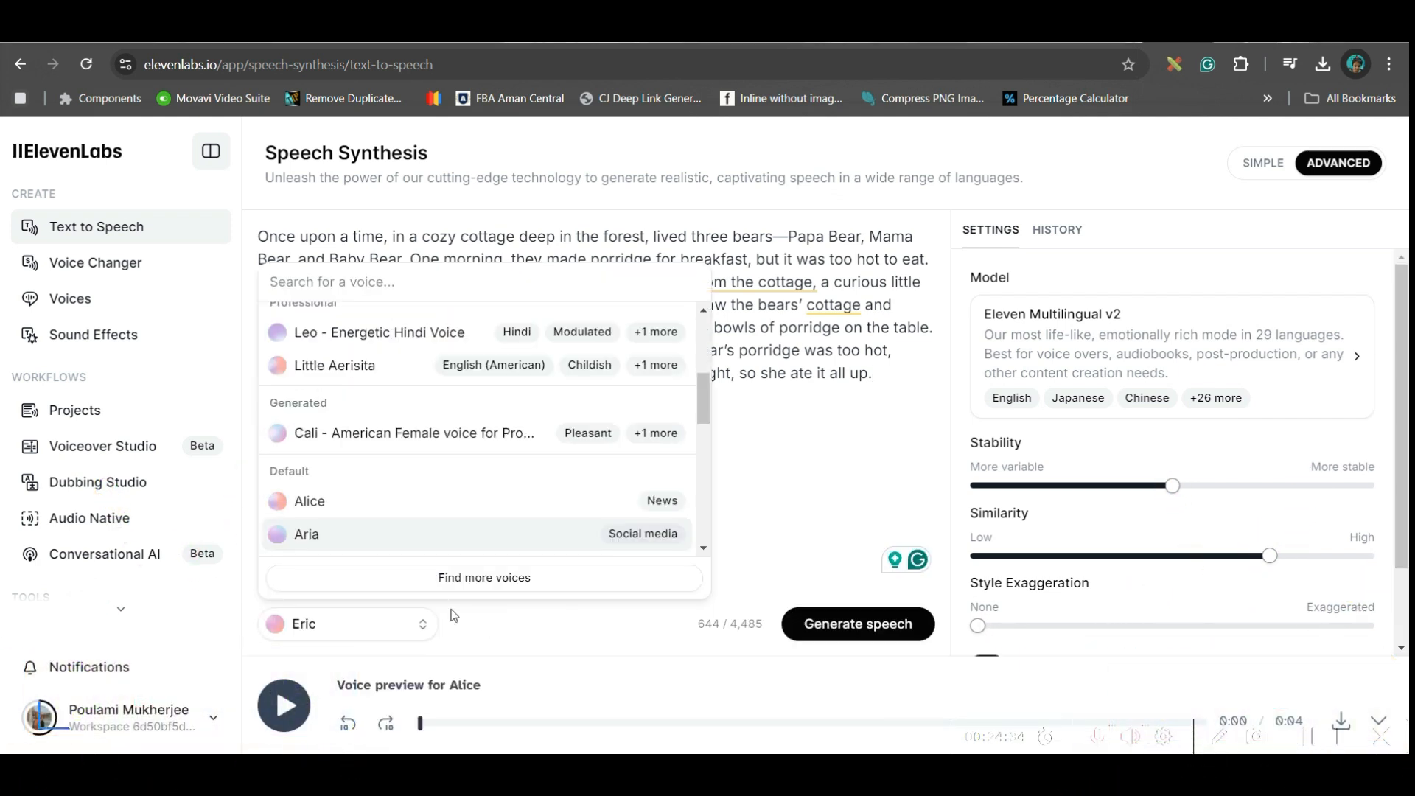
pyautogui.click(340, 482)
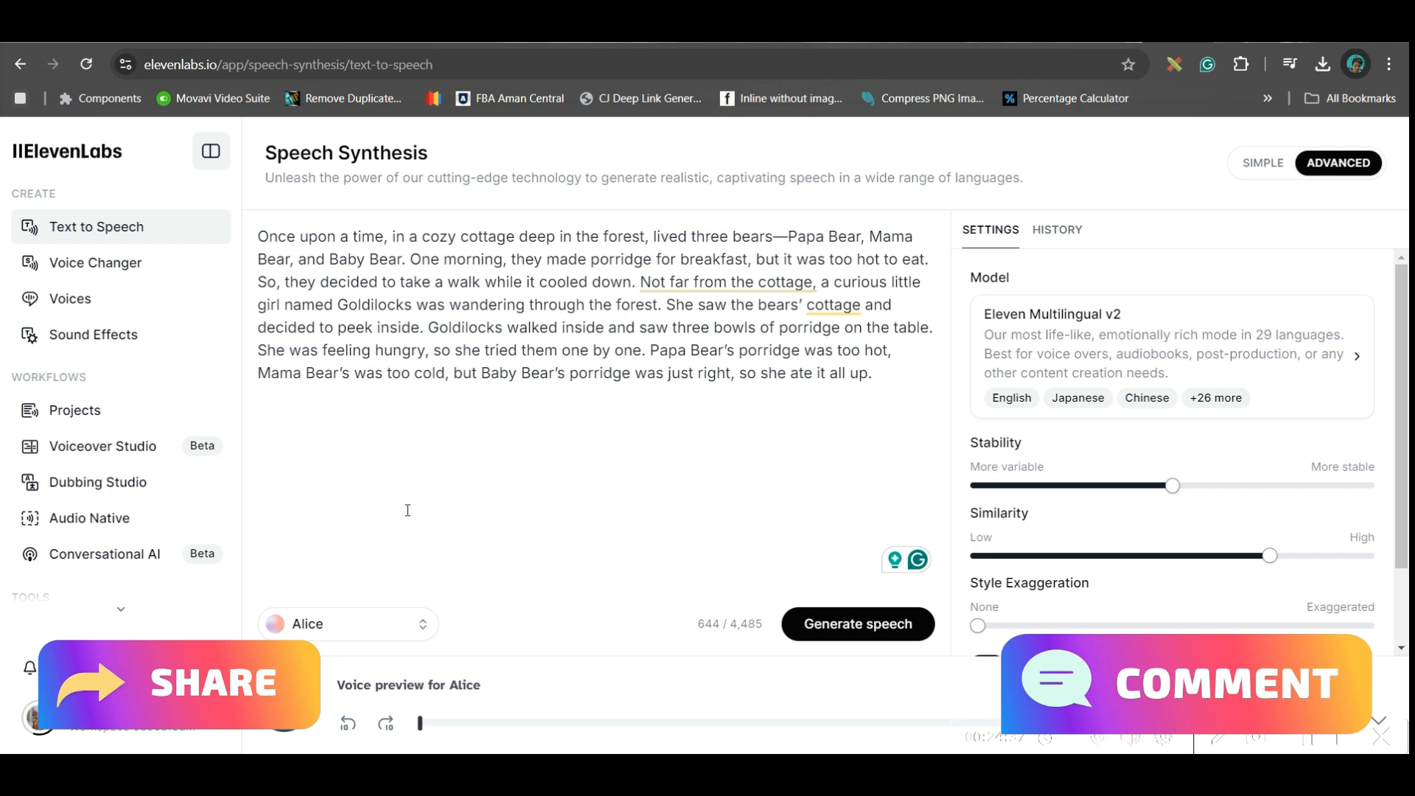
pyautogui.click(877, 634)
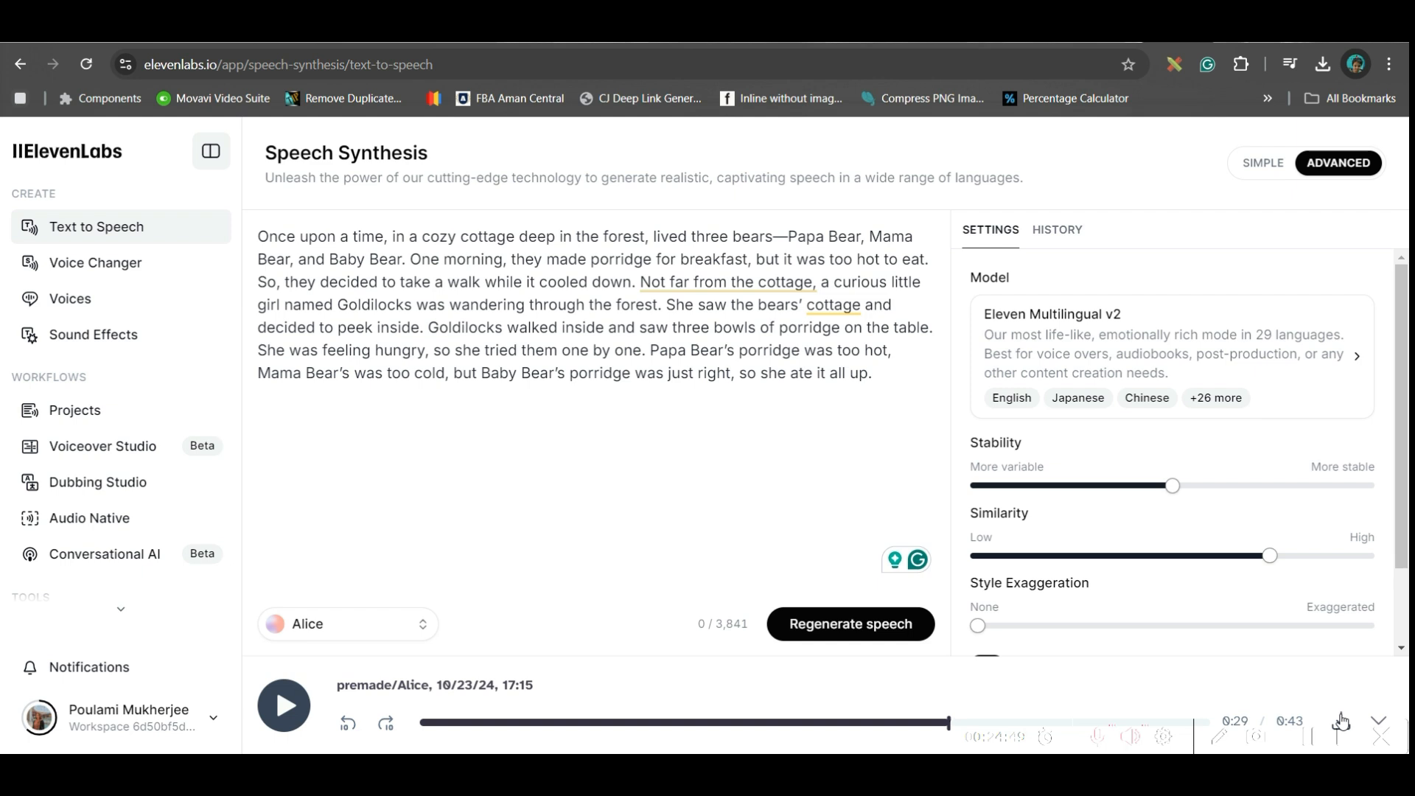
pyautogui.click(1341, 721)
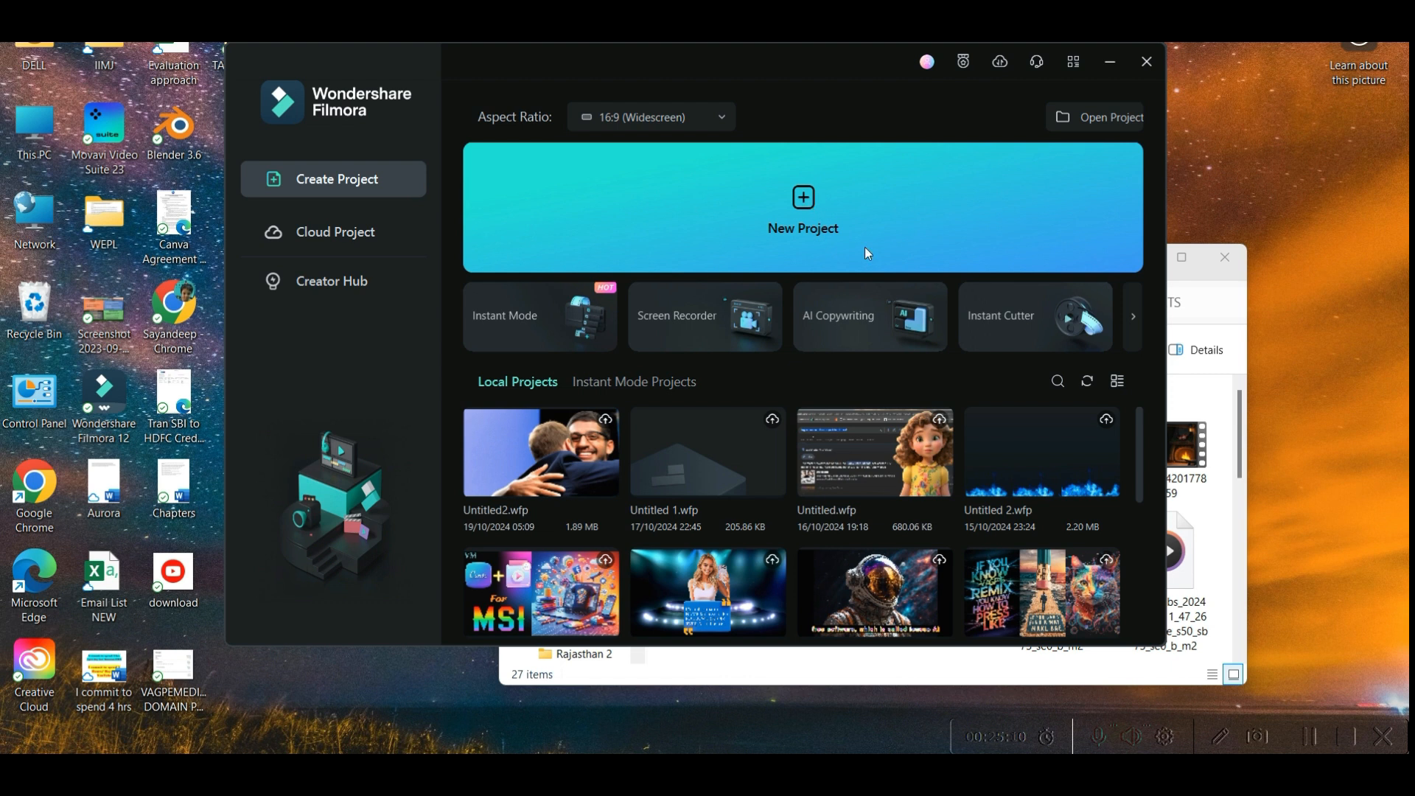
# - Create a new 16:9 project in Wondershare Filmora and import the ElevenLabs narration files and story clips
pyautogui.click(807, 221)
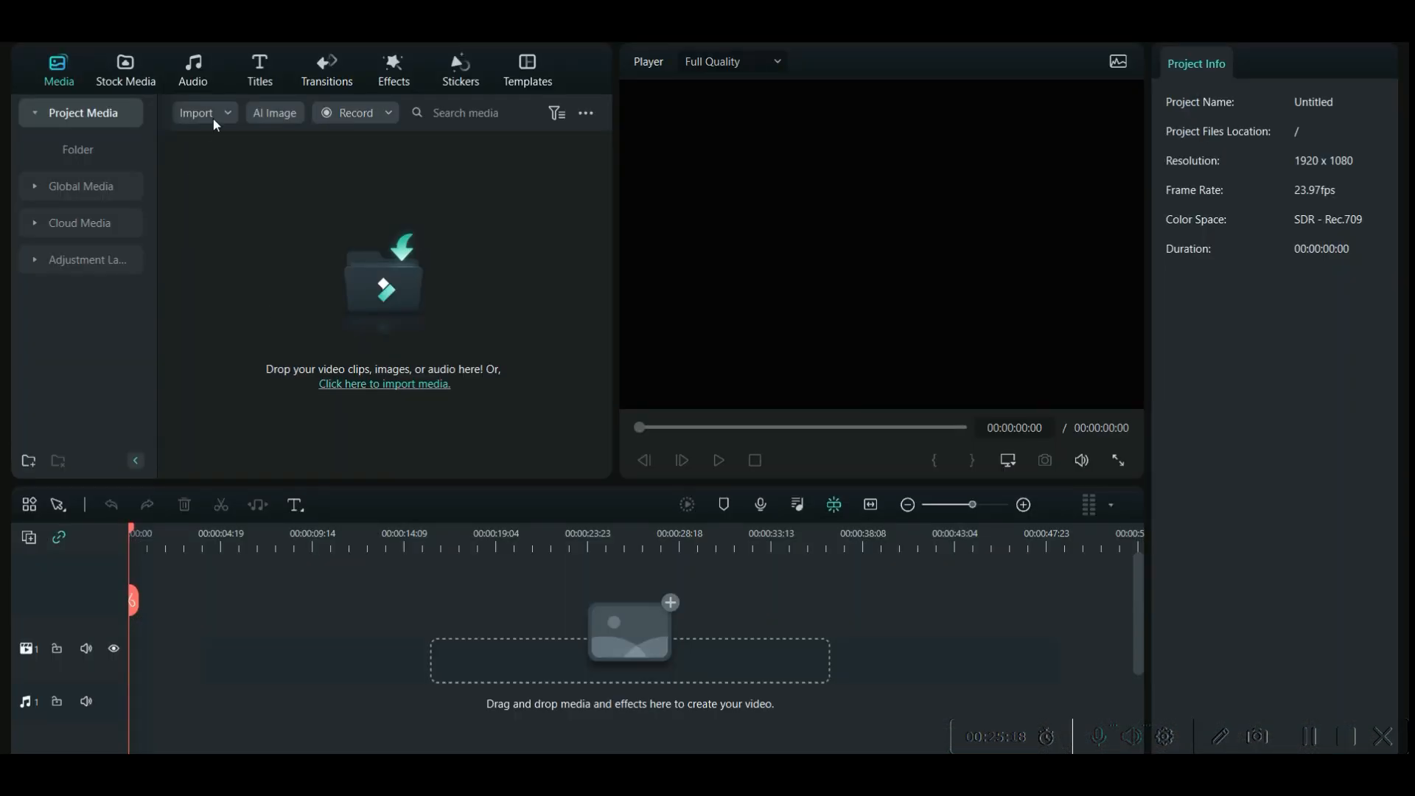
pyautogui.click(216, 118)
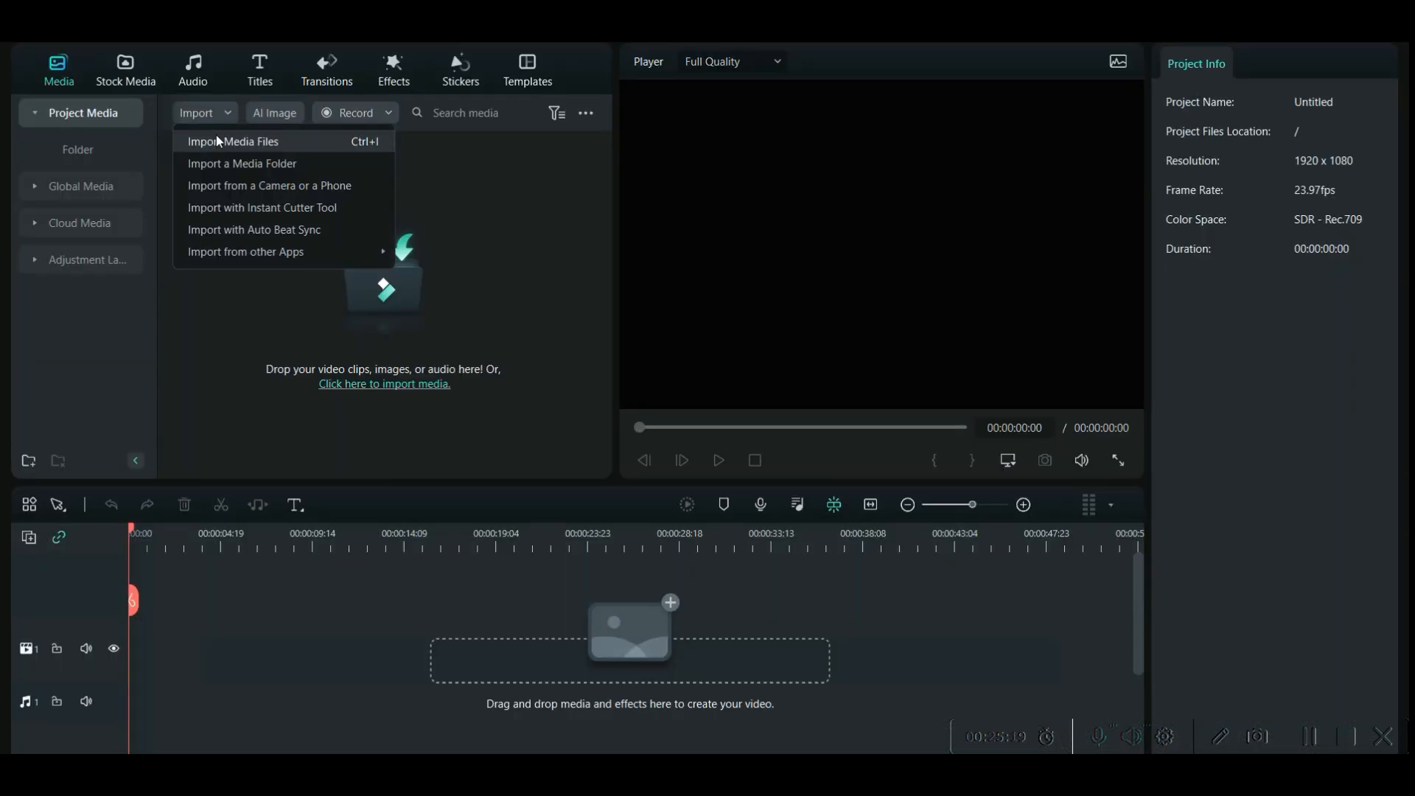
pyautogui.click(220, 149)
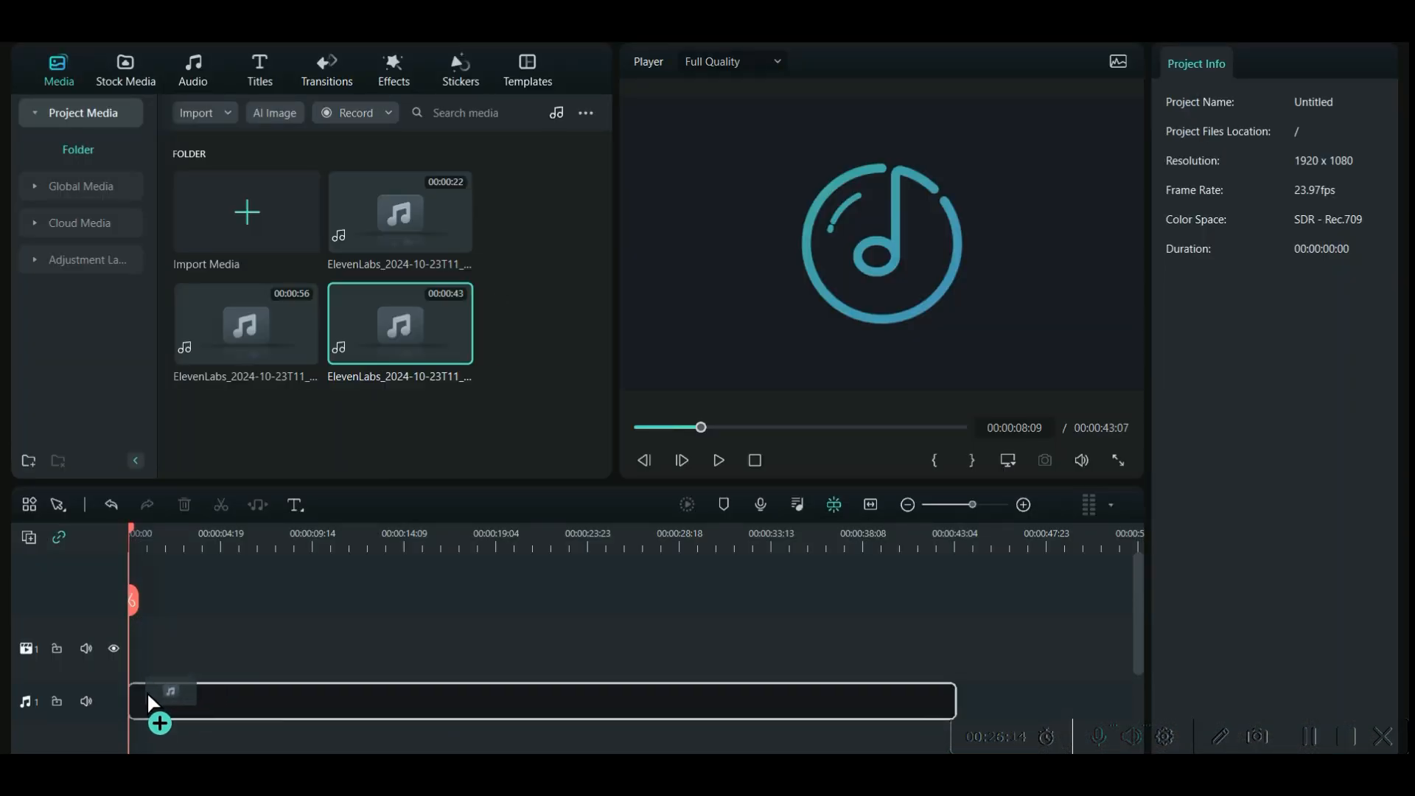
# - Place the 43-second Alice narration at the start of the audio track and raise its volume to 11.16 dB
pyautogui.moveTo(152, 701); pyautogui.dragTo(147, 700)
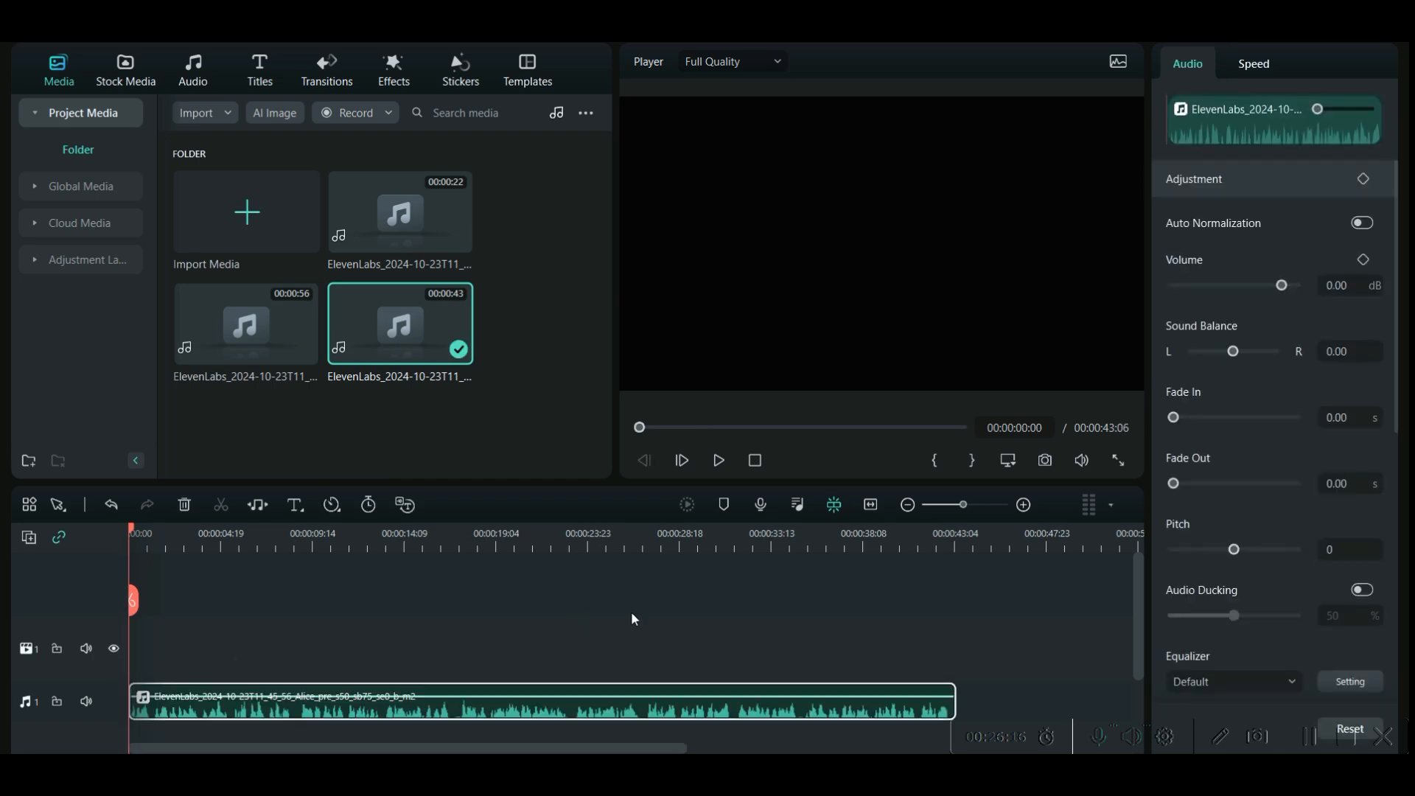
pyautogui.moveTo(1286, 287); pyautogui.dragTo(1292, 286)
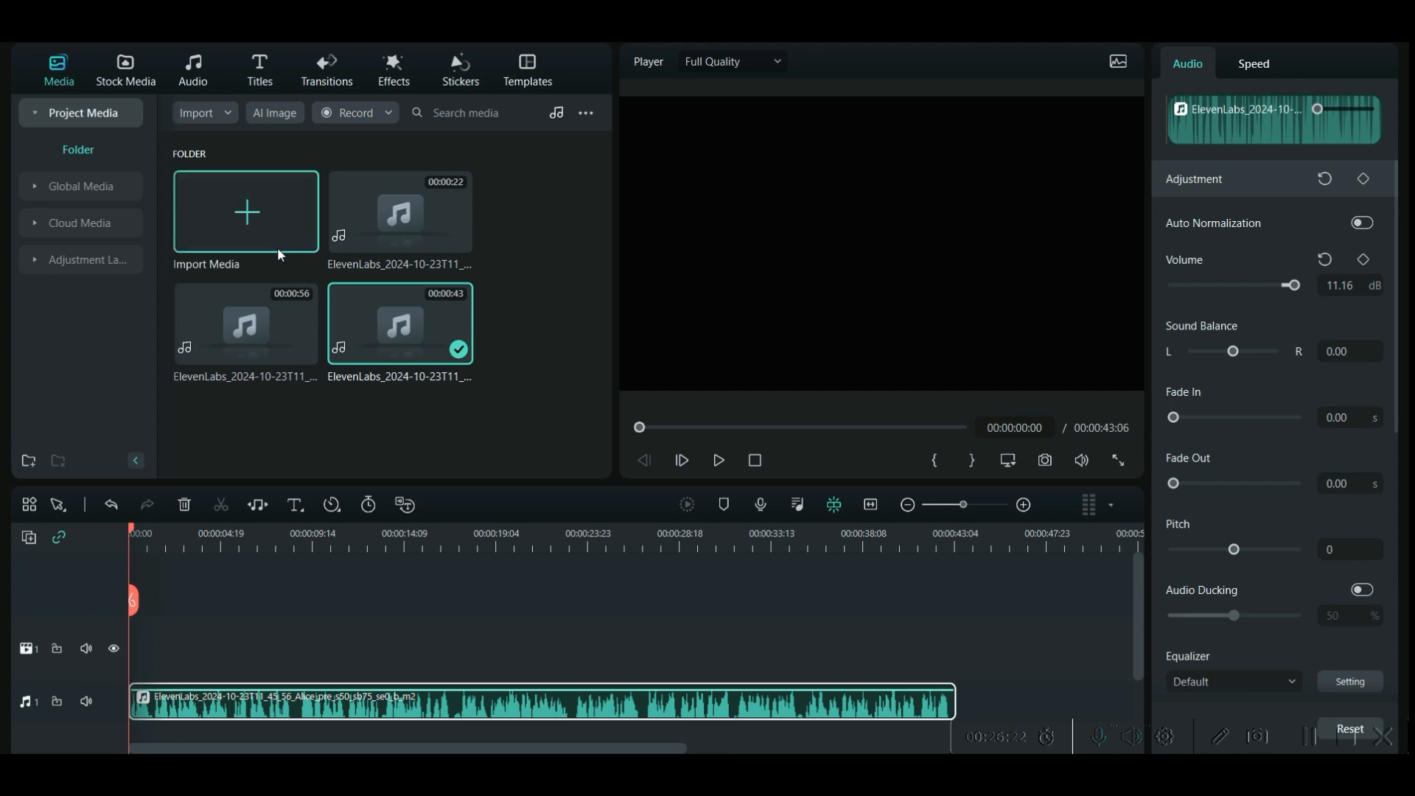
pyautogui.click(558, 116)
pyautogui.click(569, 163)
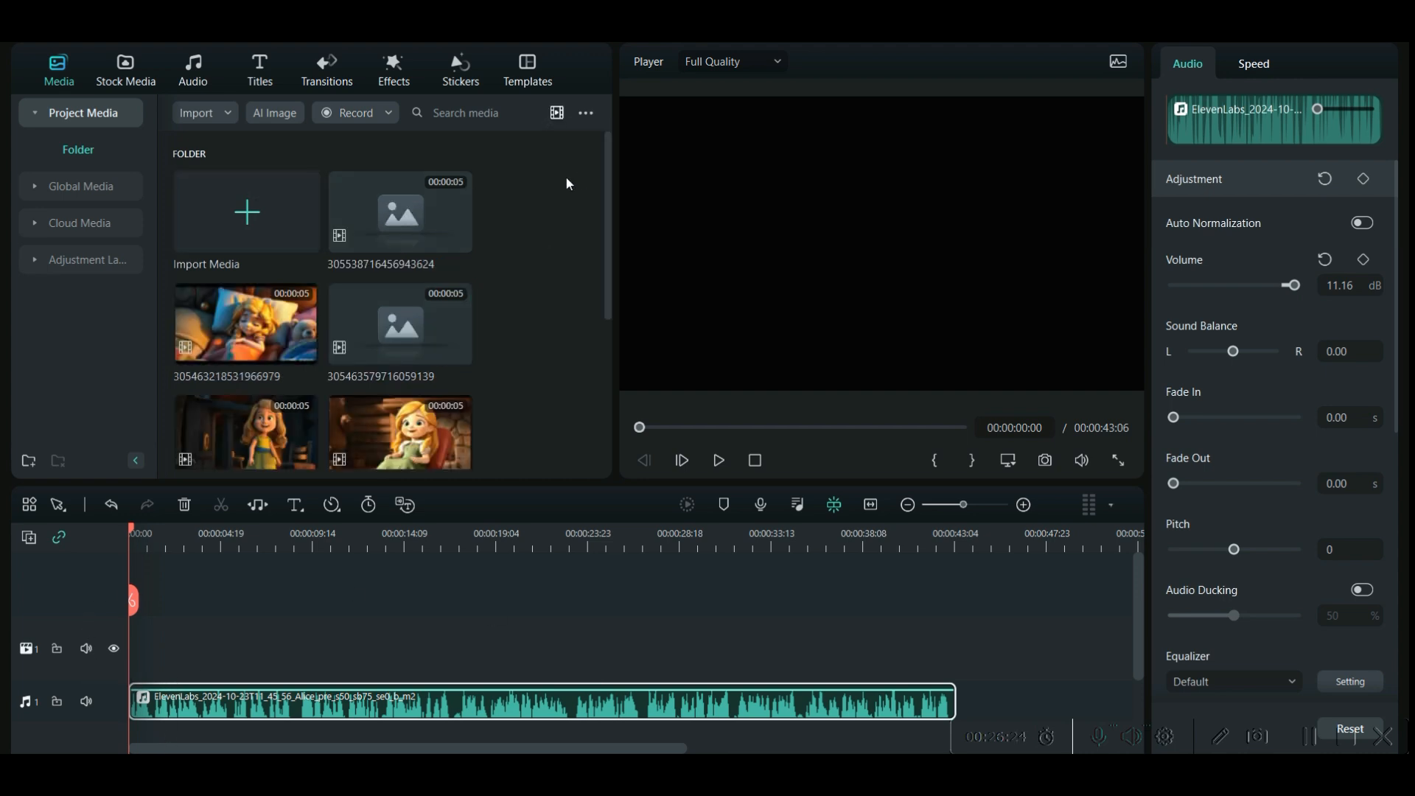
pyautogui.scroll(-3, 502, 365)
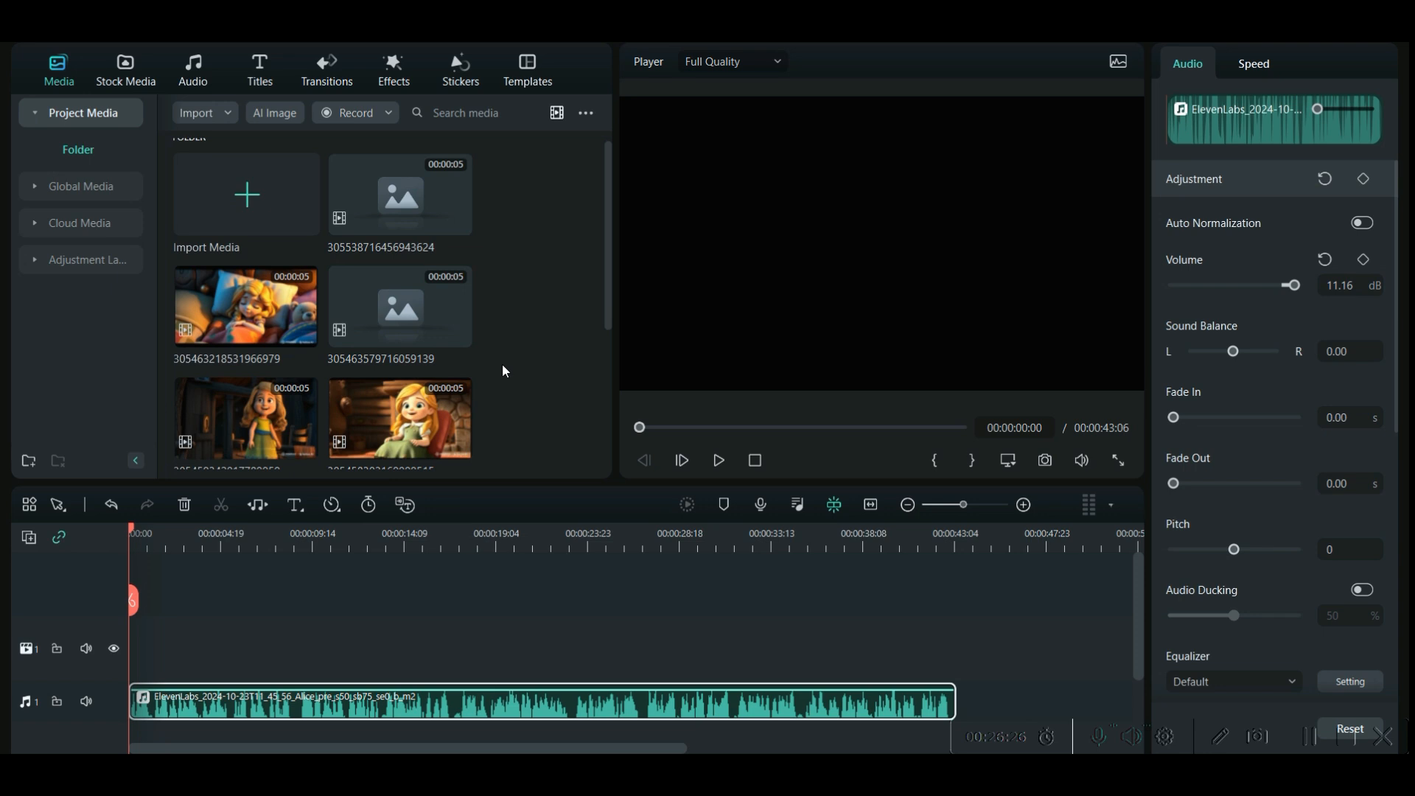
pyautogui.scroll(-3, 461, 423)
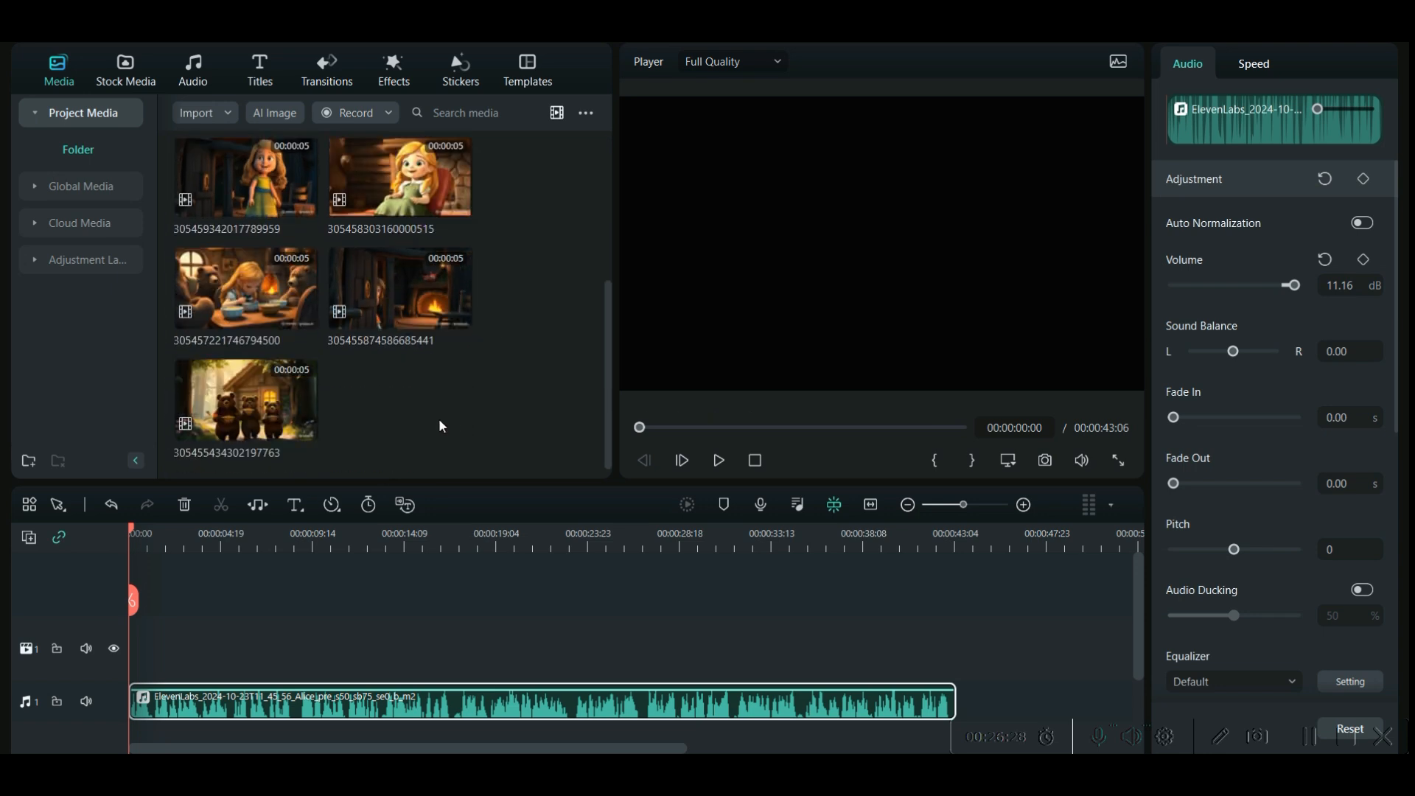
pyautogui.moveTo(245, 398); pyautogui.dragTo(117, 670)
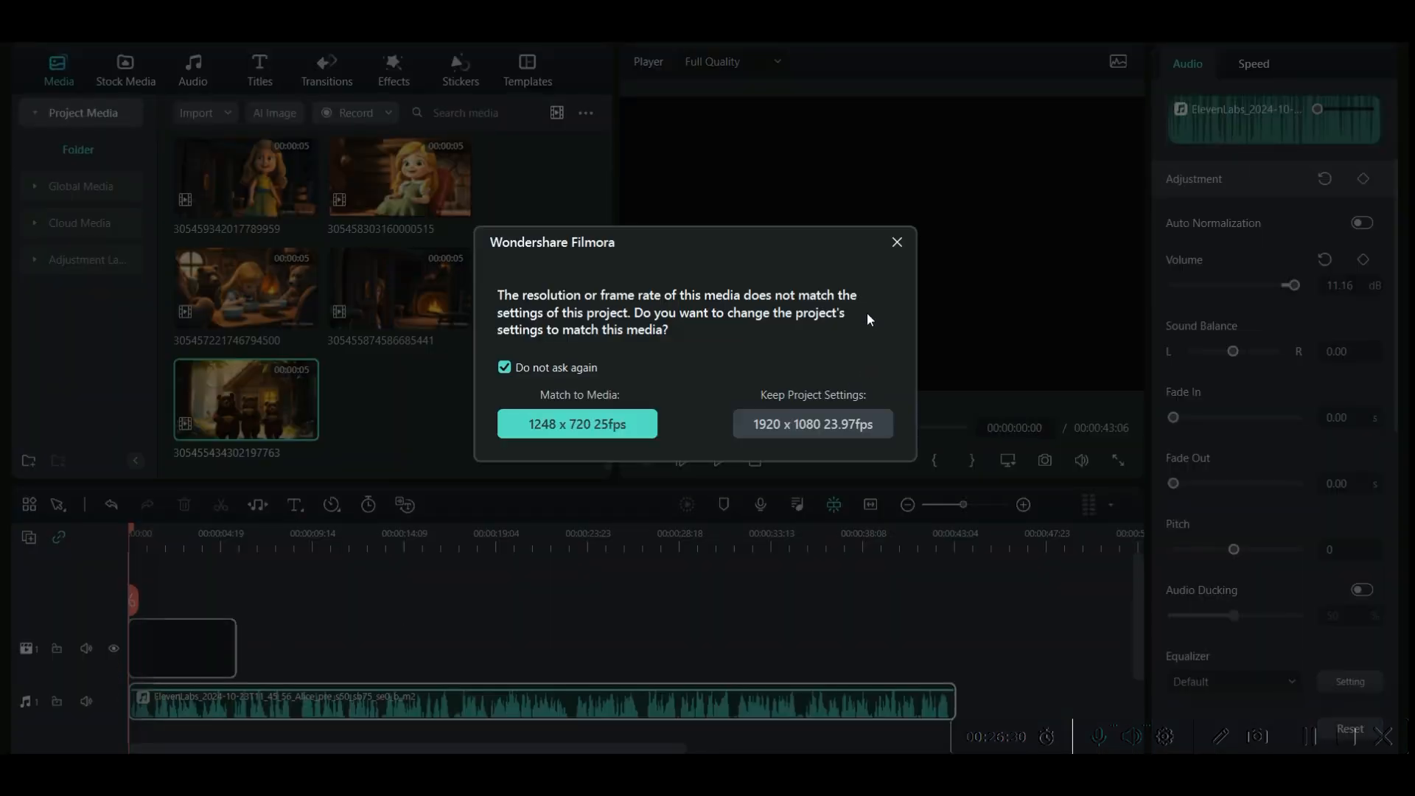
pyautogui.click(896, 243)
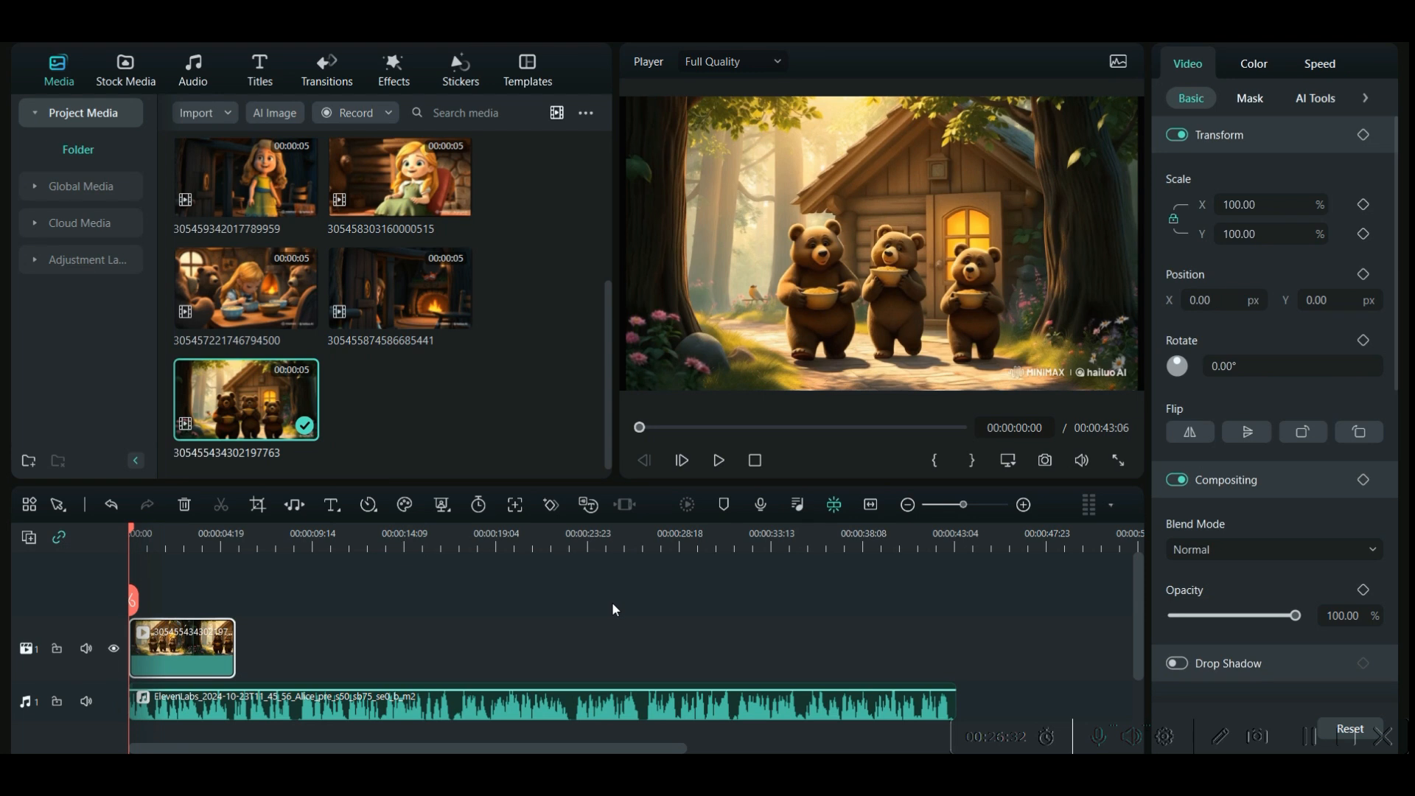
# - Preview the three-bears clip against the narration, then slow it to 0.56x and a second copy after it to 0.80x
pyautogui.click(720, 461)
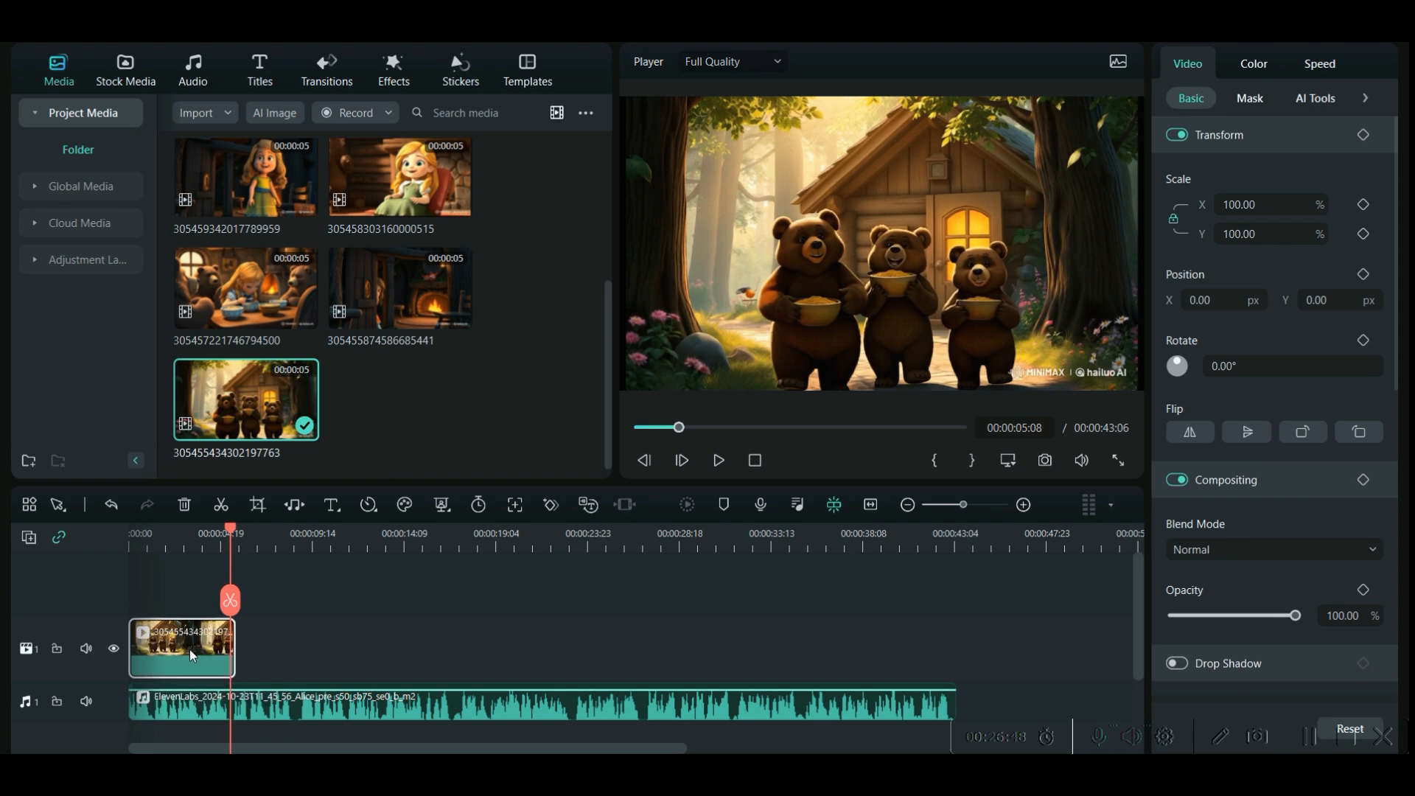
pyautogui.click(1321, 67)
pyautogui.moveTo(1206, 158); pyautogui.dragTo(1190, 157)
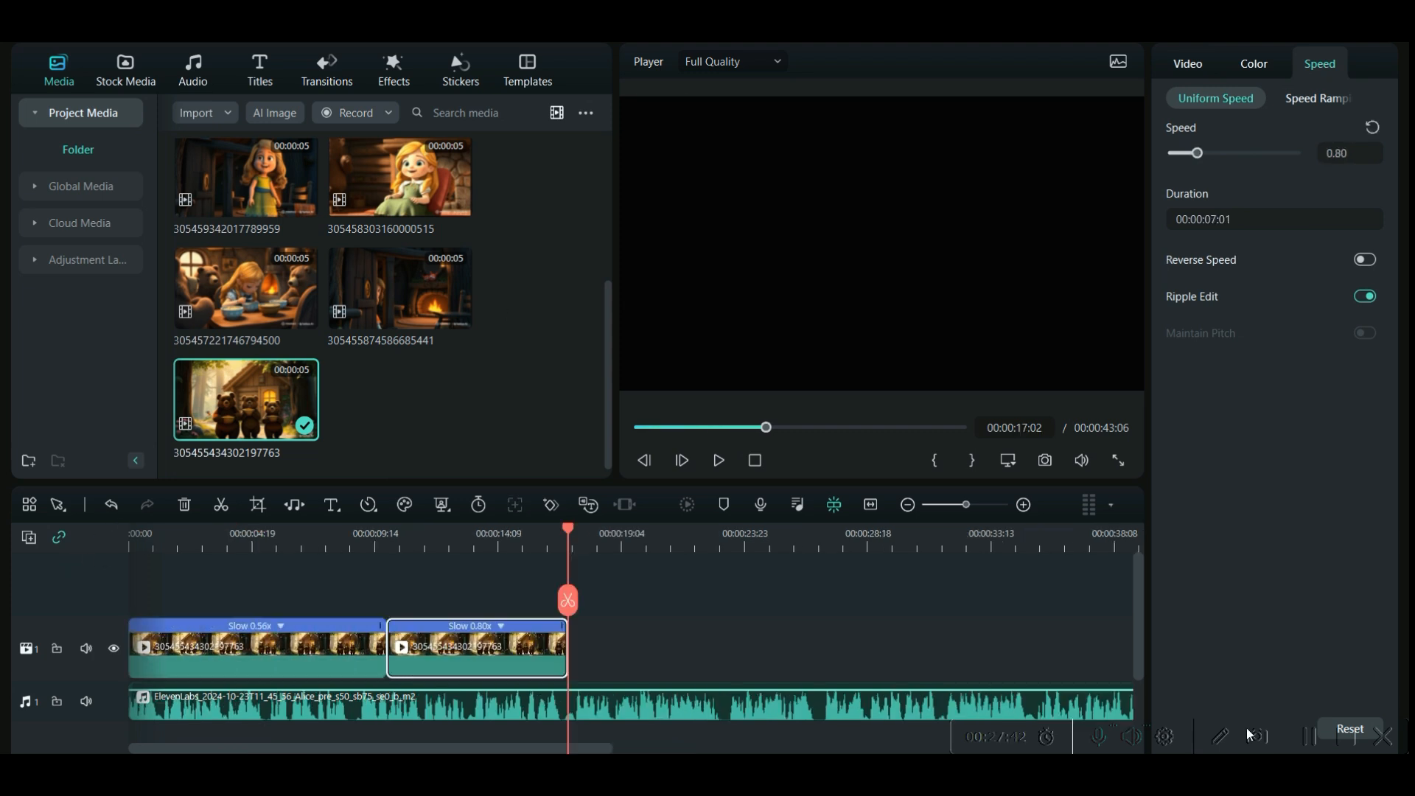
pyautogui.moveTo(272, 203); pyautogui.dragTo(575, 676)
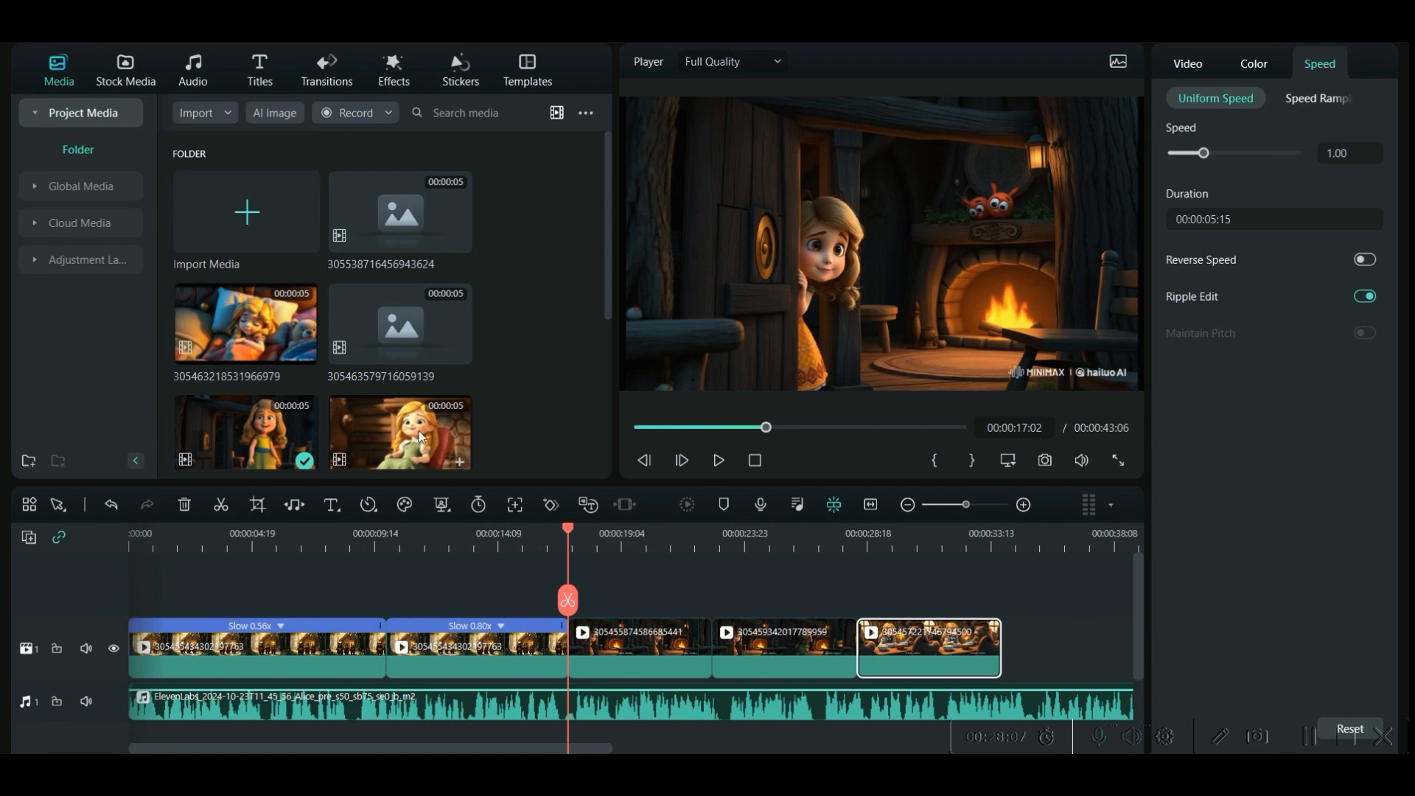
pyautogui.moveTo(400, 431); pyautogui.dragTo(1019, 671)
pyautogui.click(897, 242)
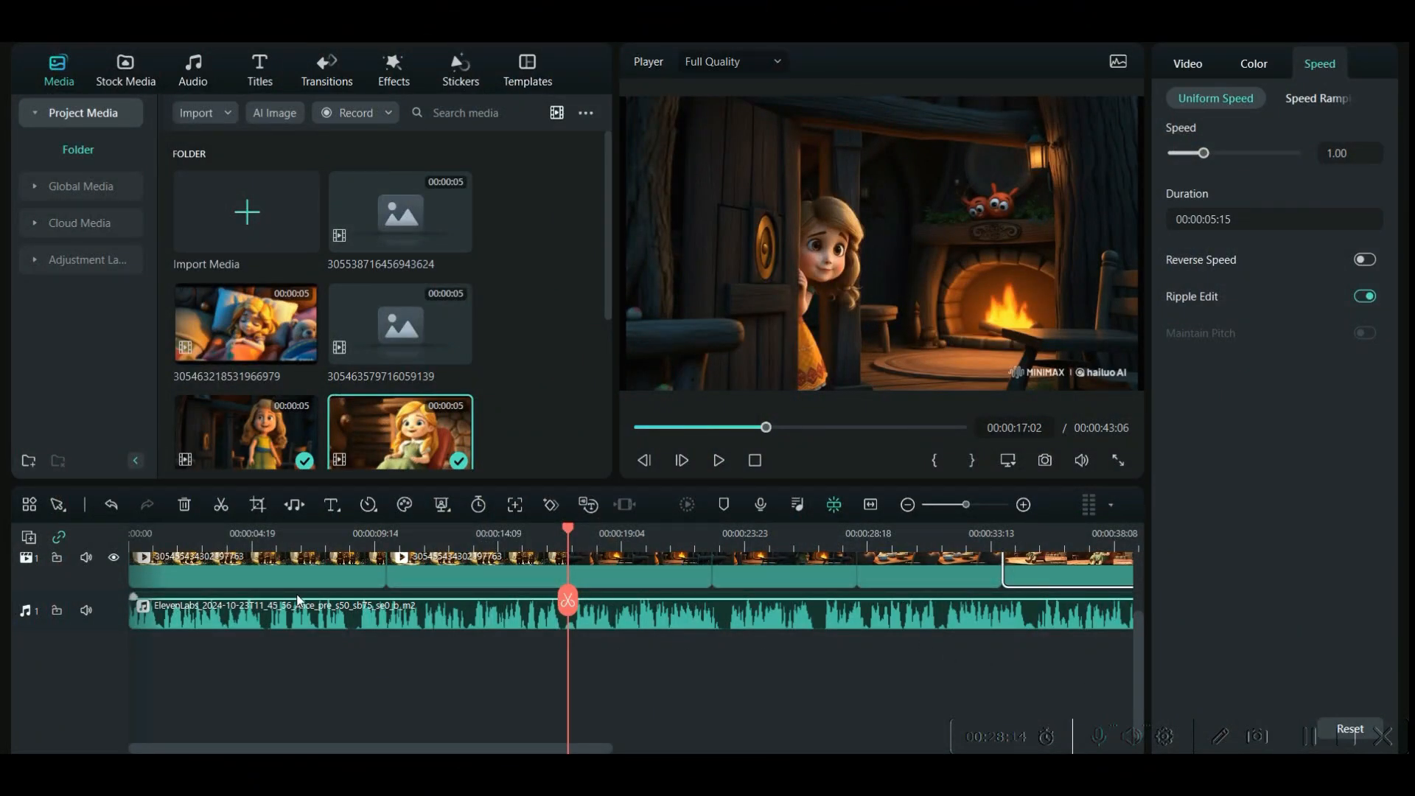
# - Generate subtitles from the narration with Speech-to-Text in English (US), covering the entire timeline sequence and output as SRT
pyautogui.scroll(1, 493, 625)
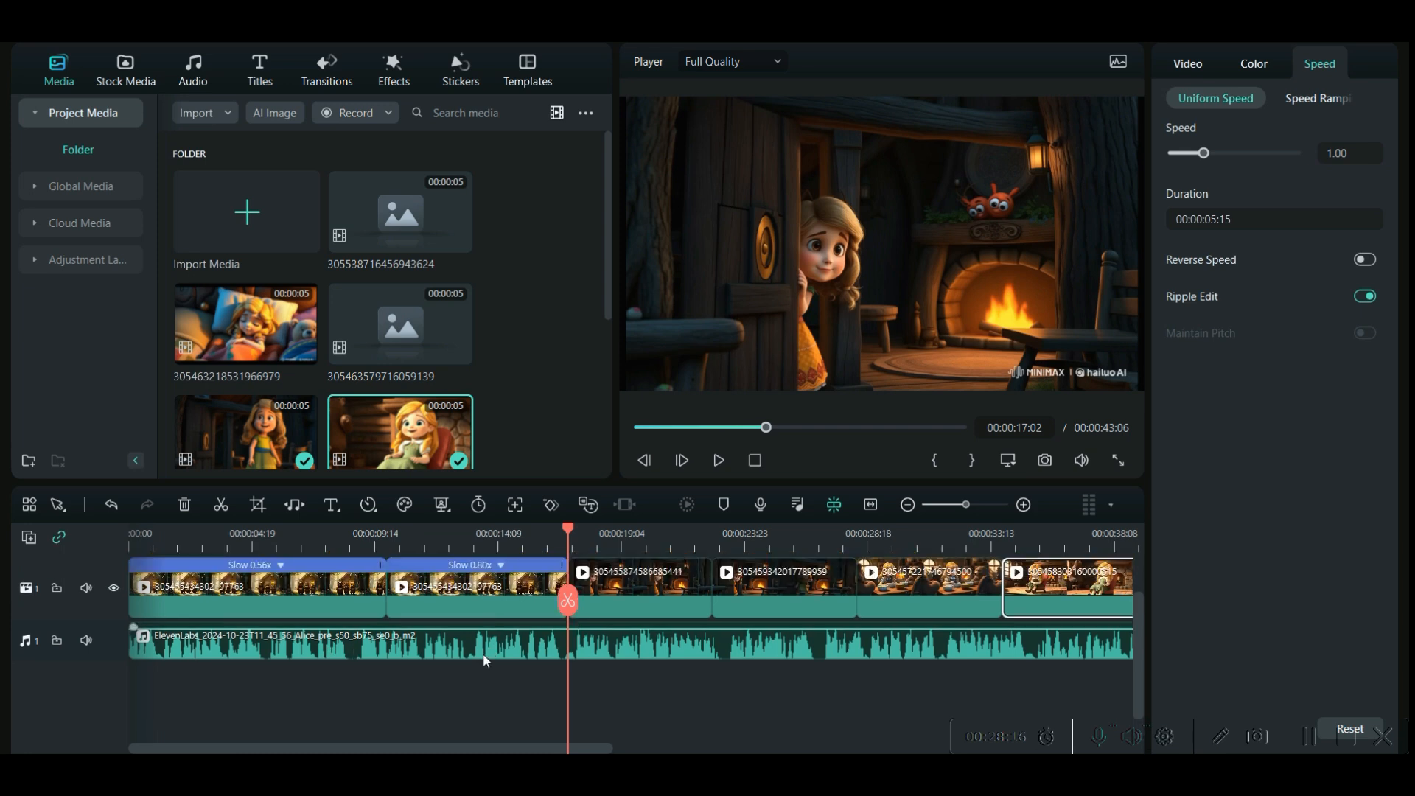
pyautogui.click(484, 656)
pyautogui.rightClick(485, 643)
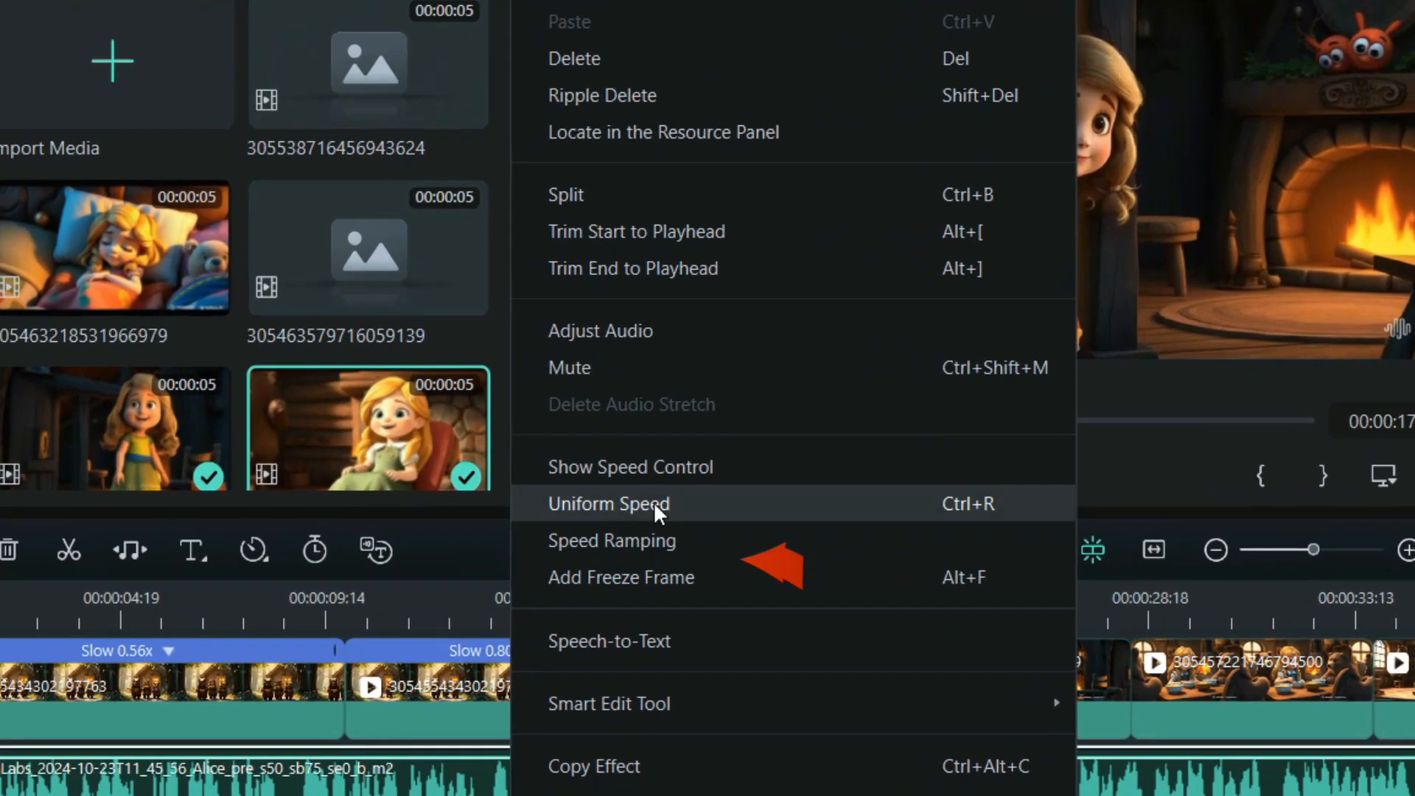
pyautogui.click(652, 640)
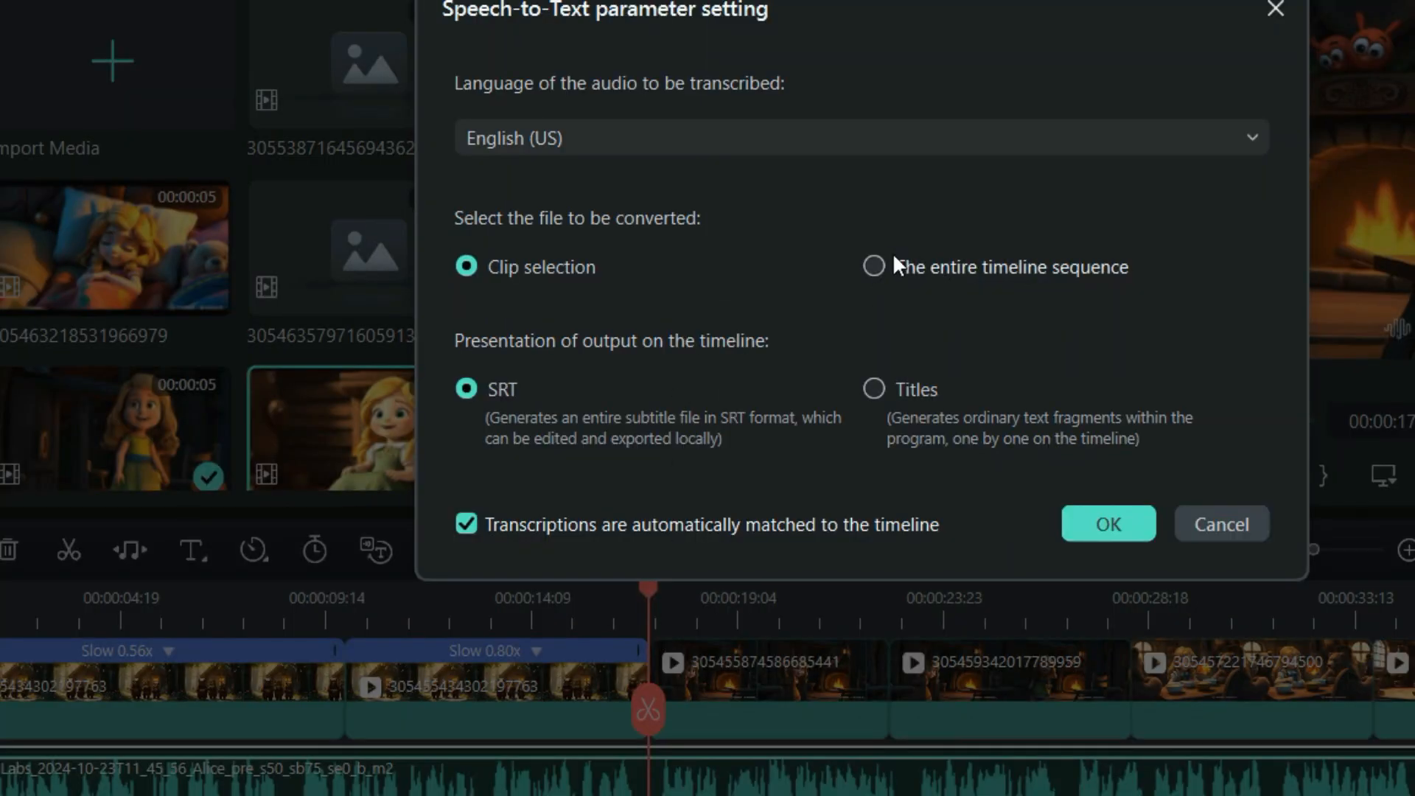
pyautogui.click(875, 265)
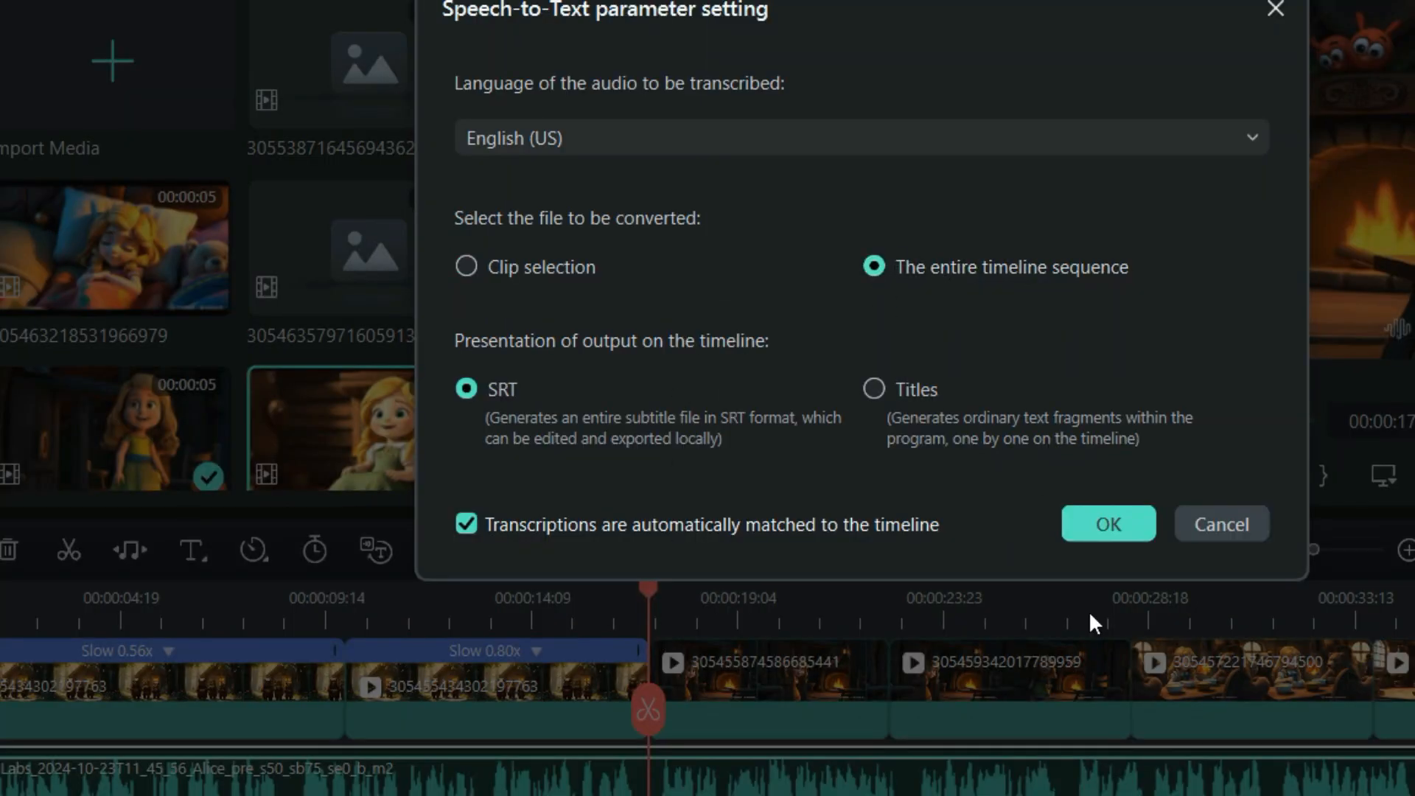
pyautogui.click(1094, 527)
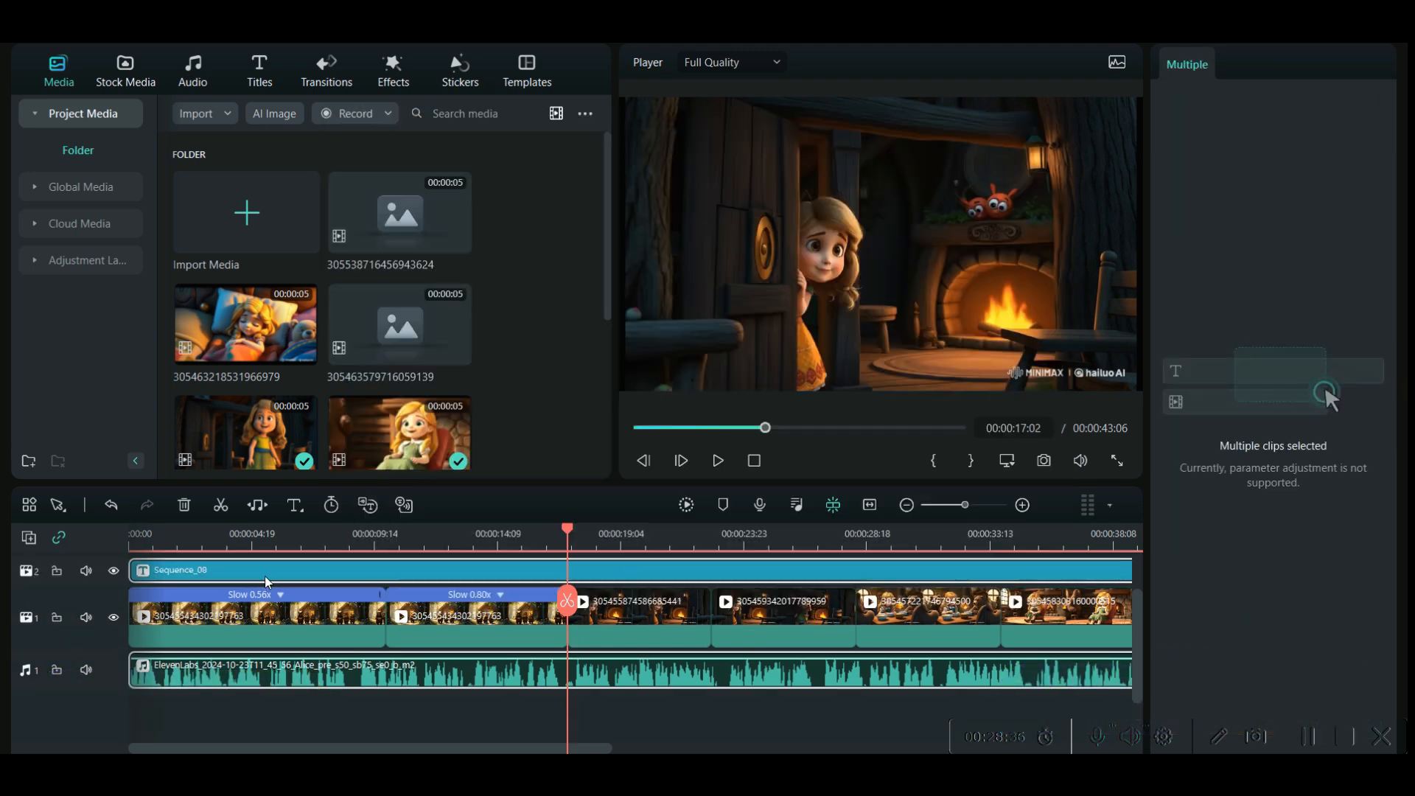
# - Open the generated subtitle sequence for editing and set the first subtitle's font to Comic Sans MS
pyautogui.doubleClick(268, 569)
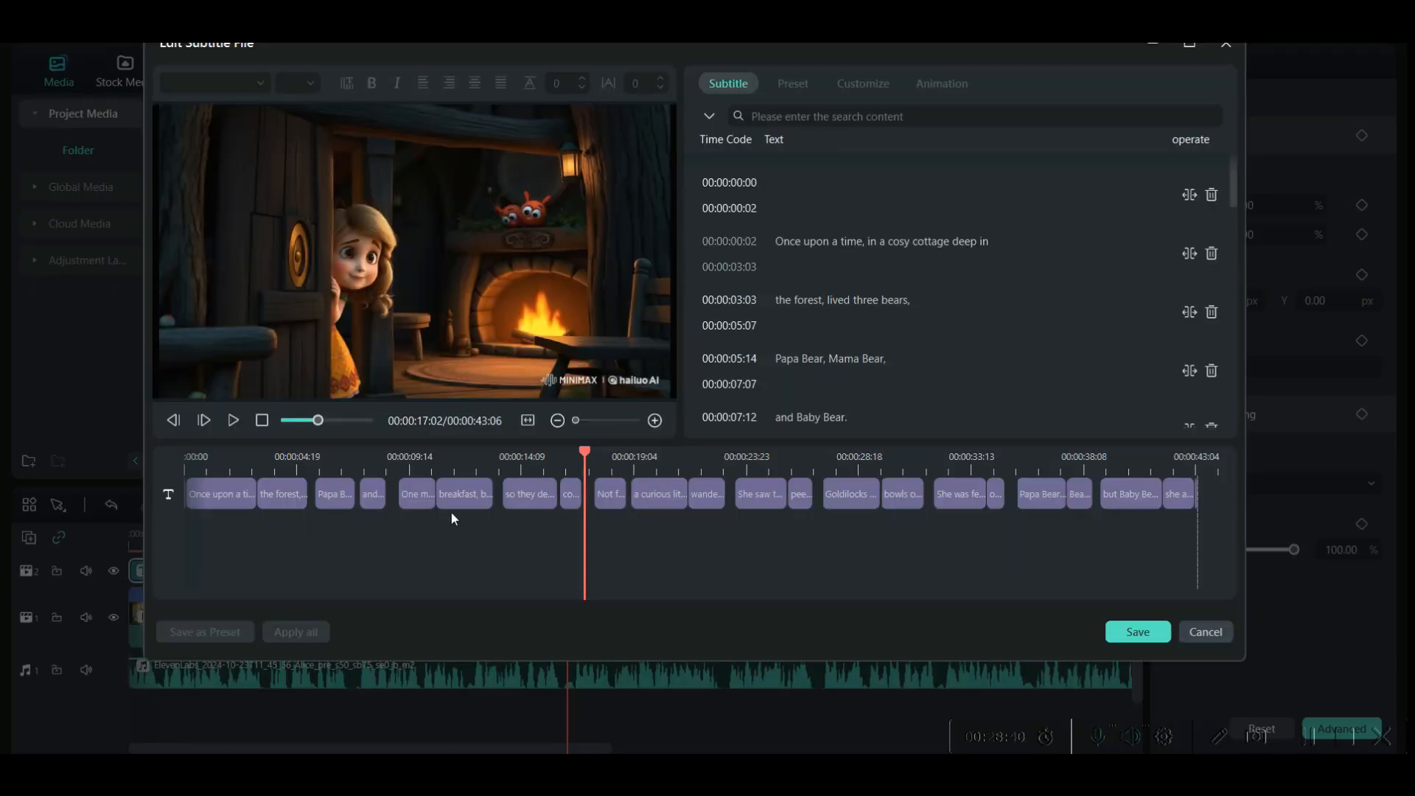
pyautogui.click(240, 495)
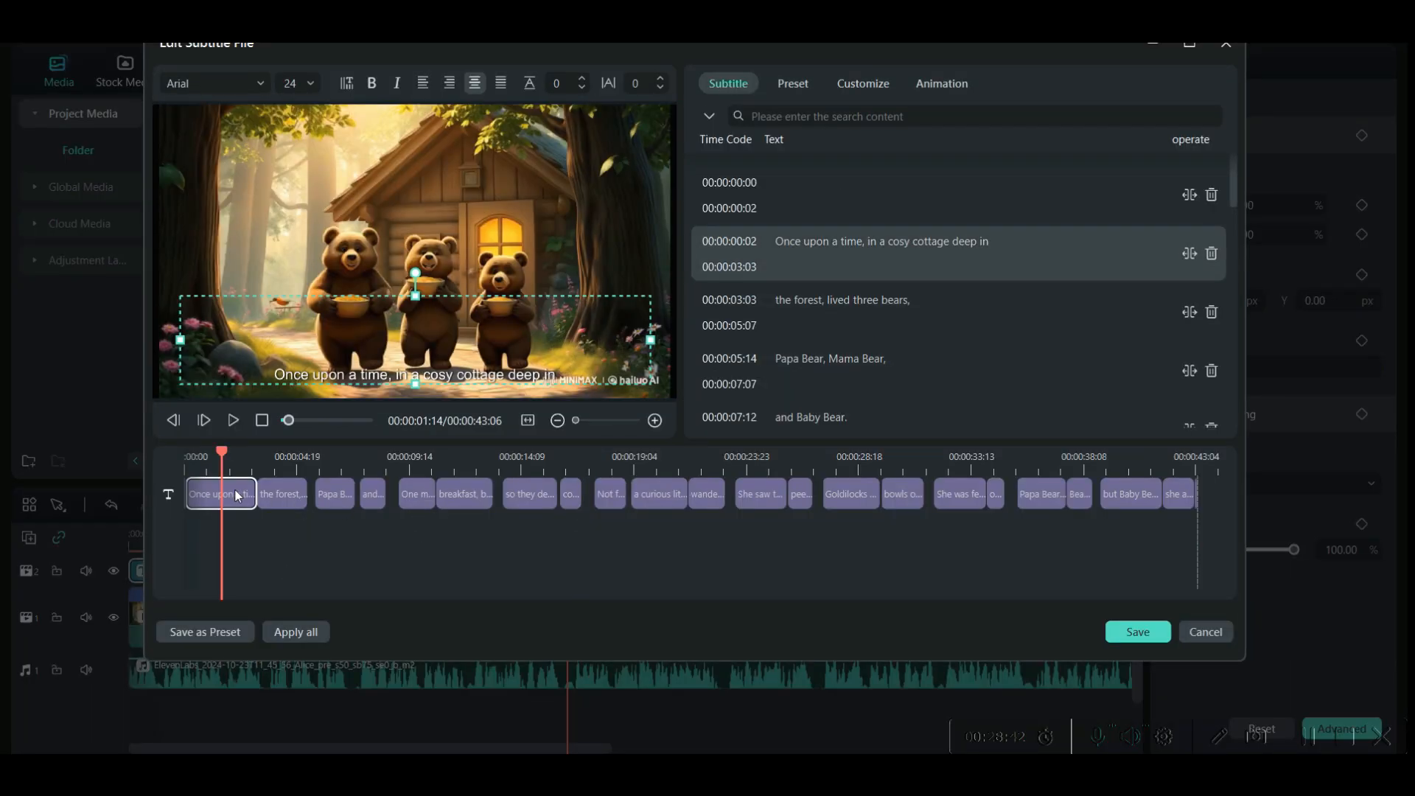
pyautogui.click(265, 86)
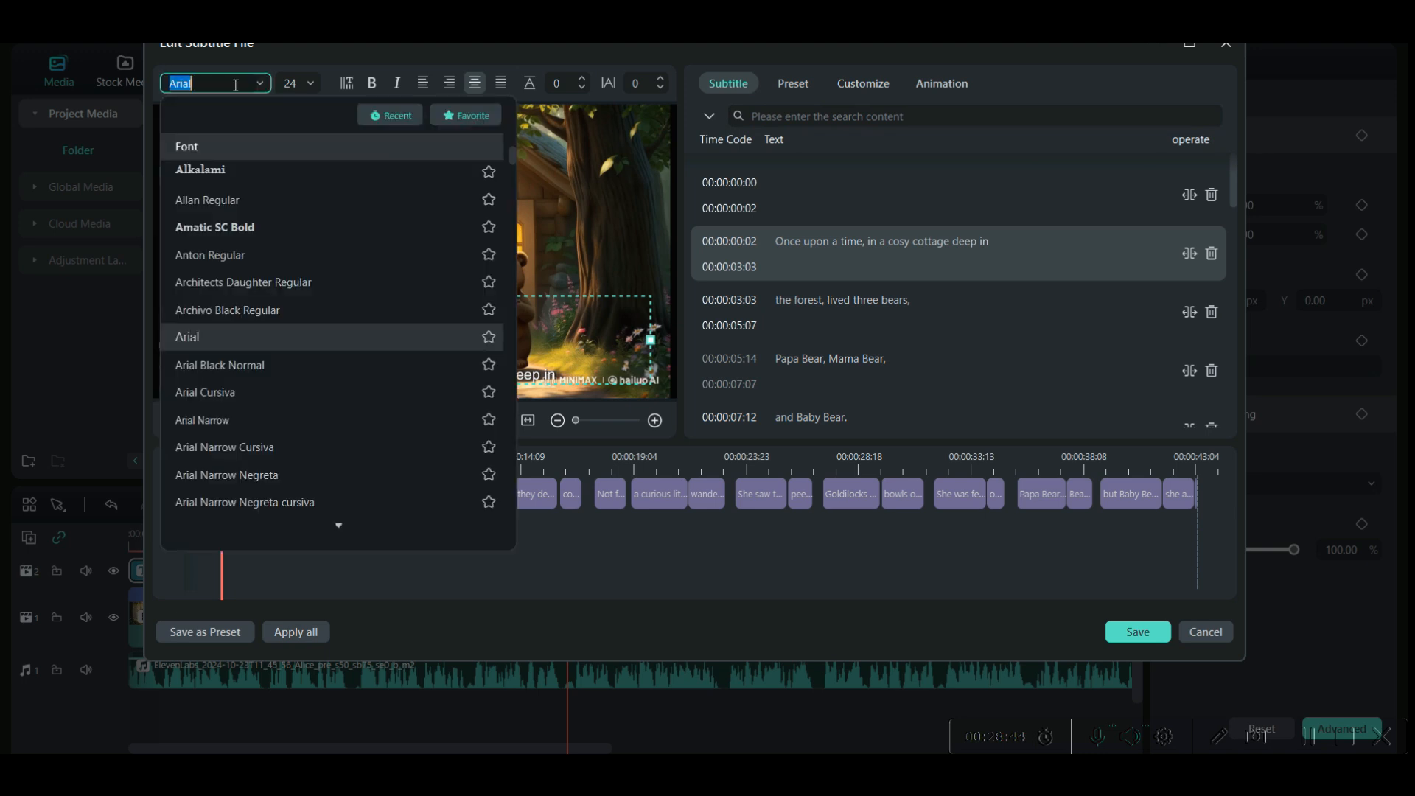
pyautogui.click(261, 329)
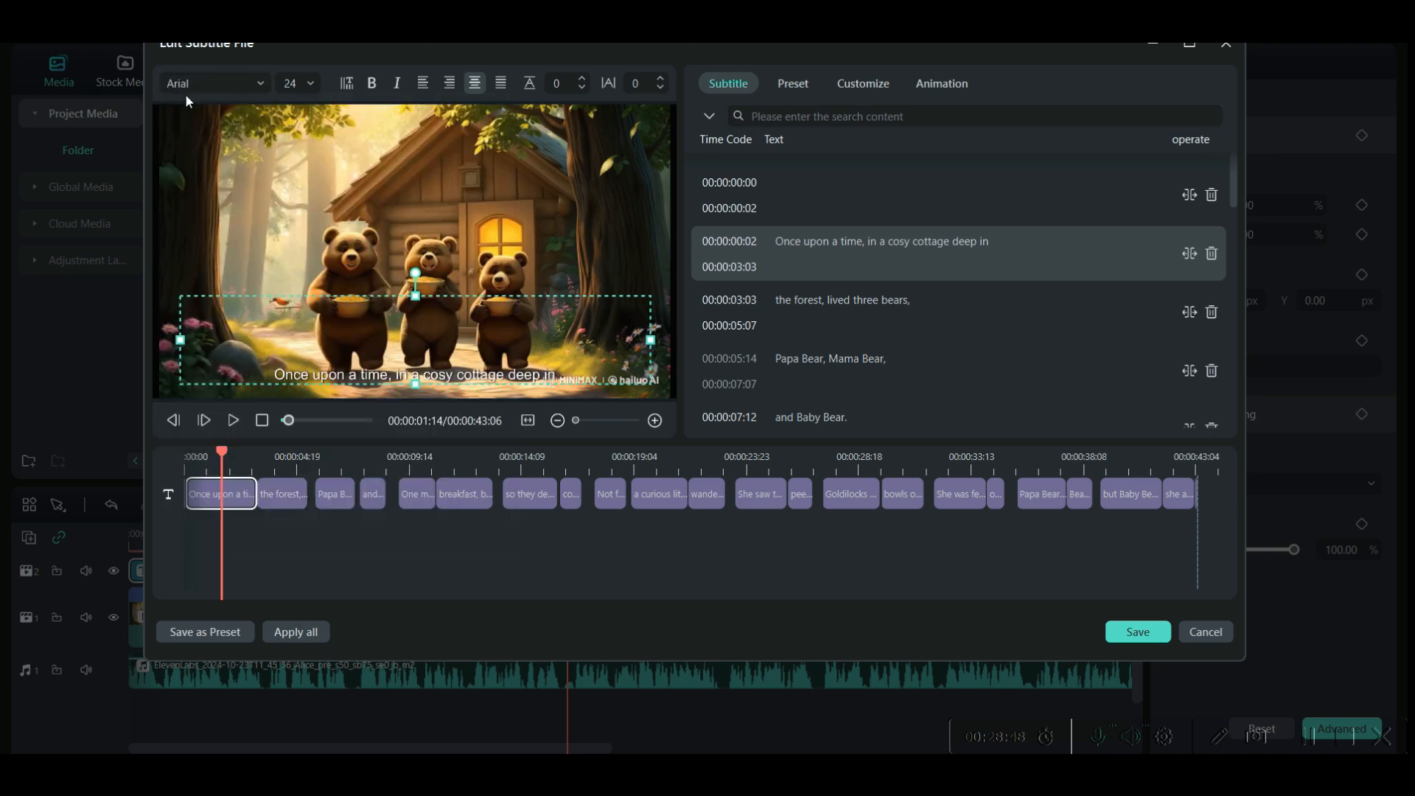
pyautogui.click(187, 87)
pyautogui.scroll(-6, 228, 450)
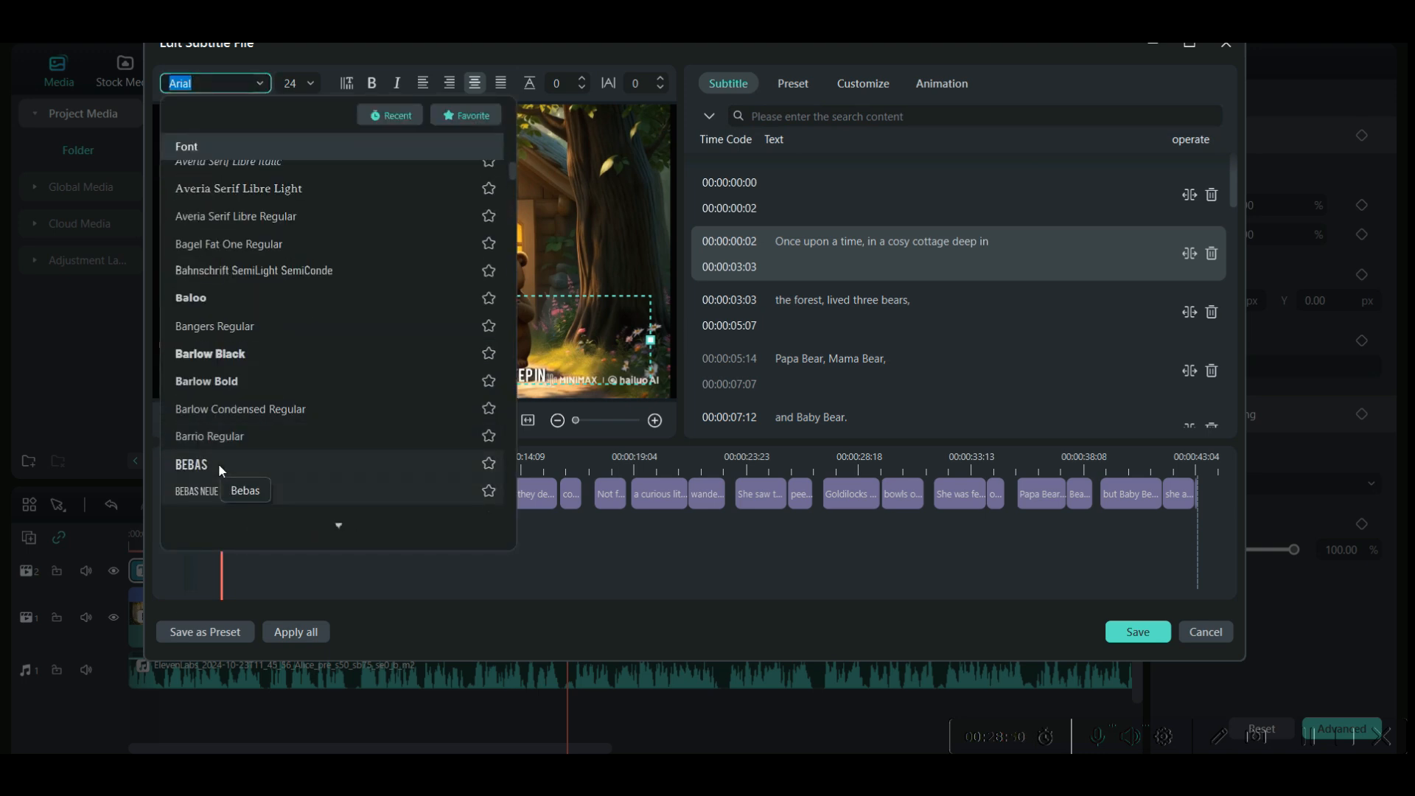
pyautogui.scroll(-4, 218, 463)
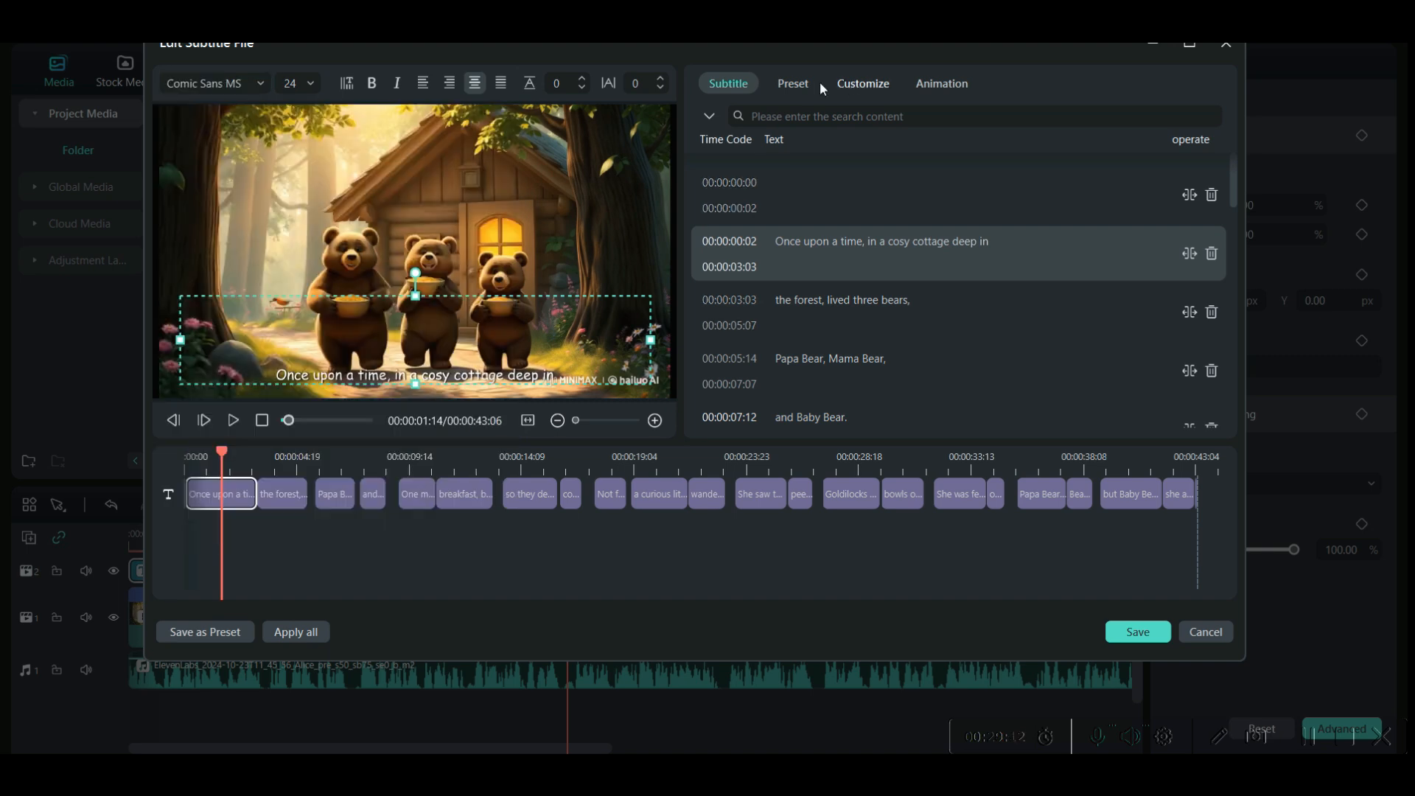
# - Apply the white text preset with the blue shadow to the first subtitle and switch the preset category to WordArt
pyautogui.click(793, 84)
pyautogui.click(802, 258)
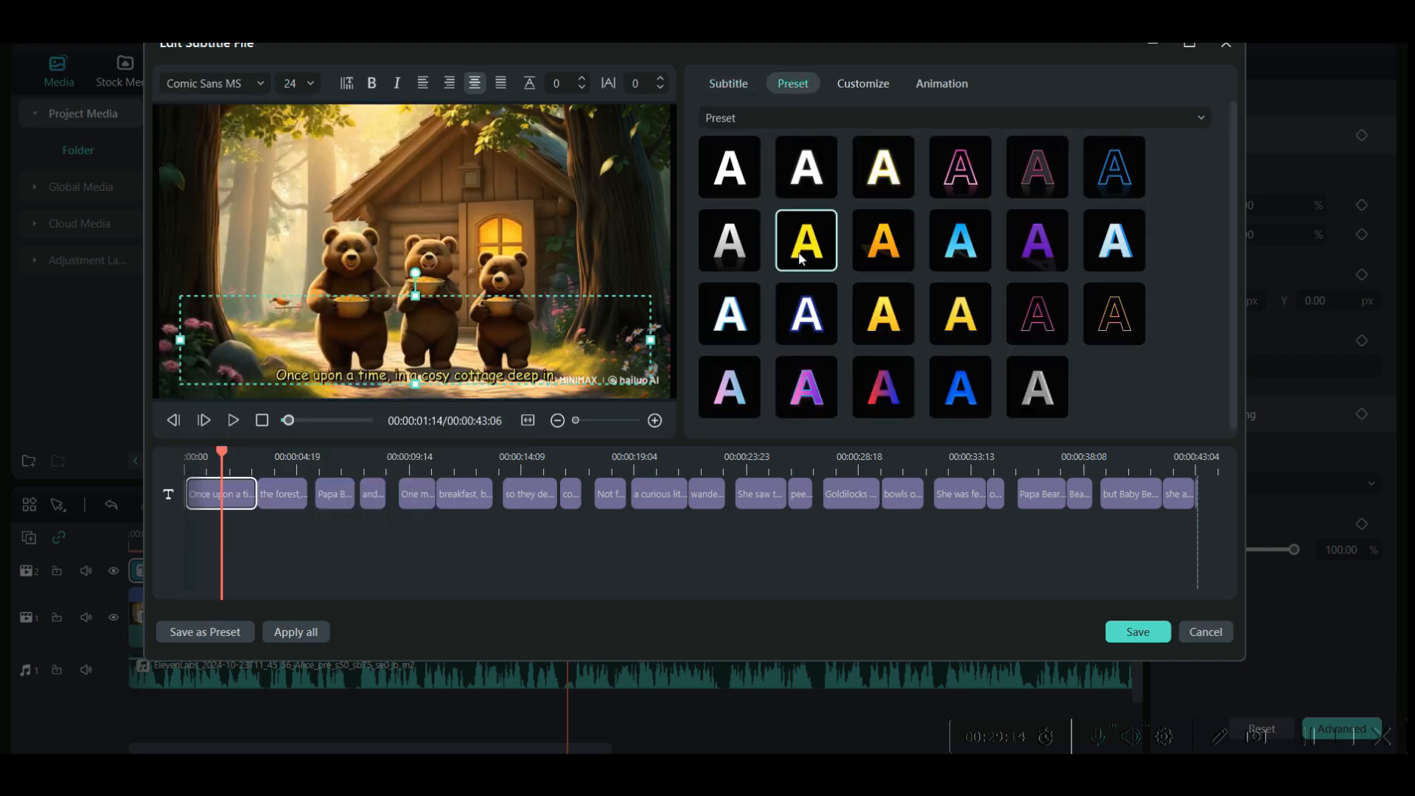
pyautogui.click(790, 322)
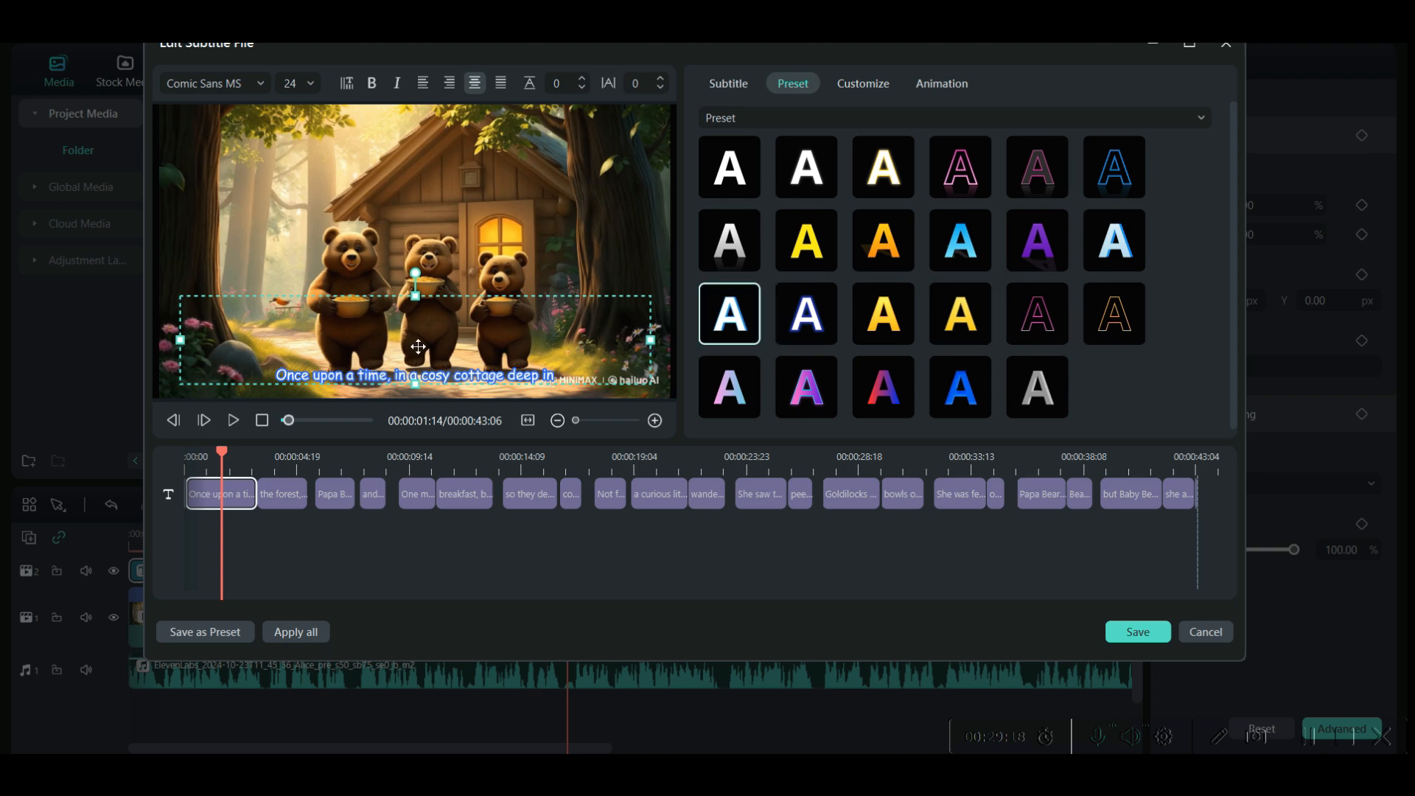
pyautogui.click(787, 118)
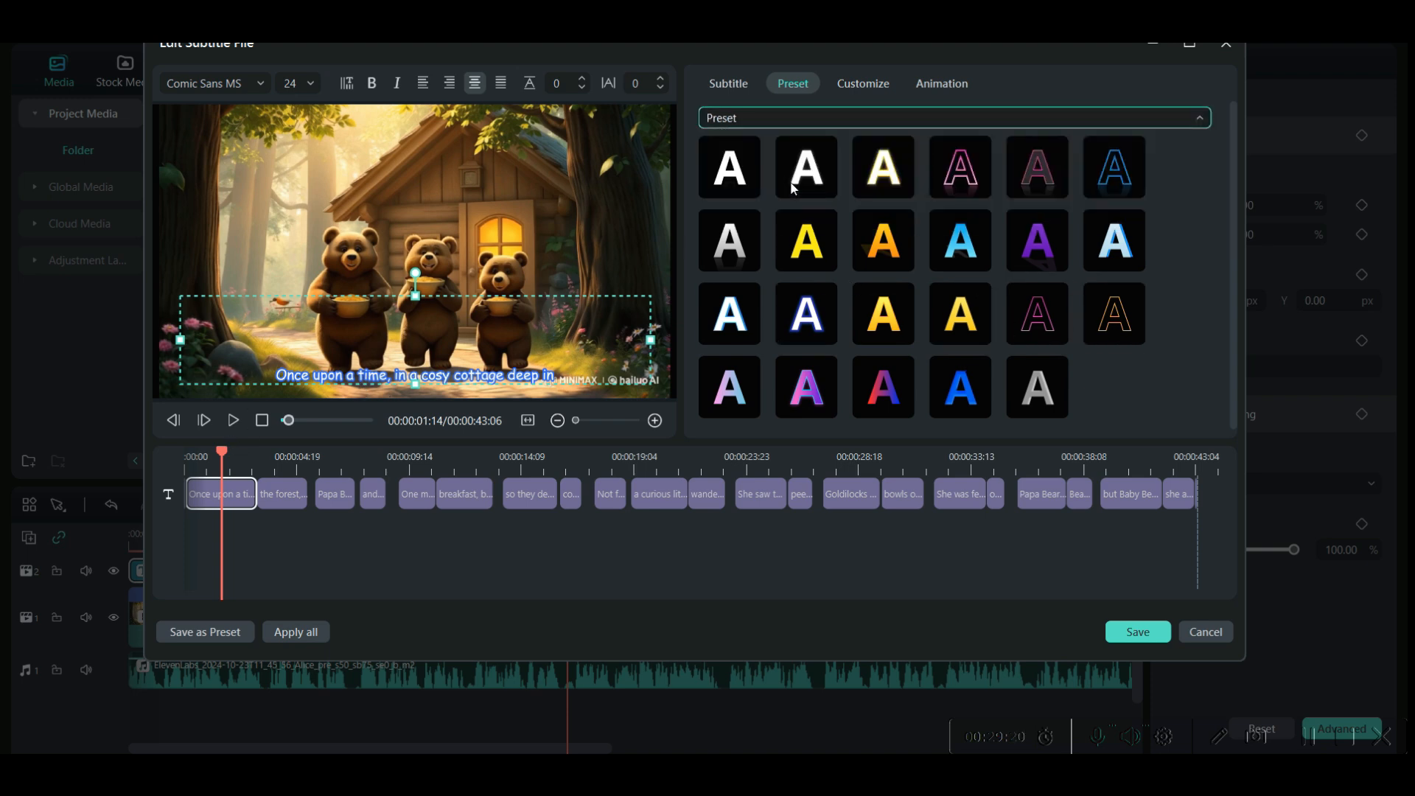
pyautogui.click(792, 188)
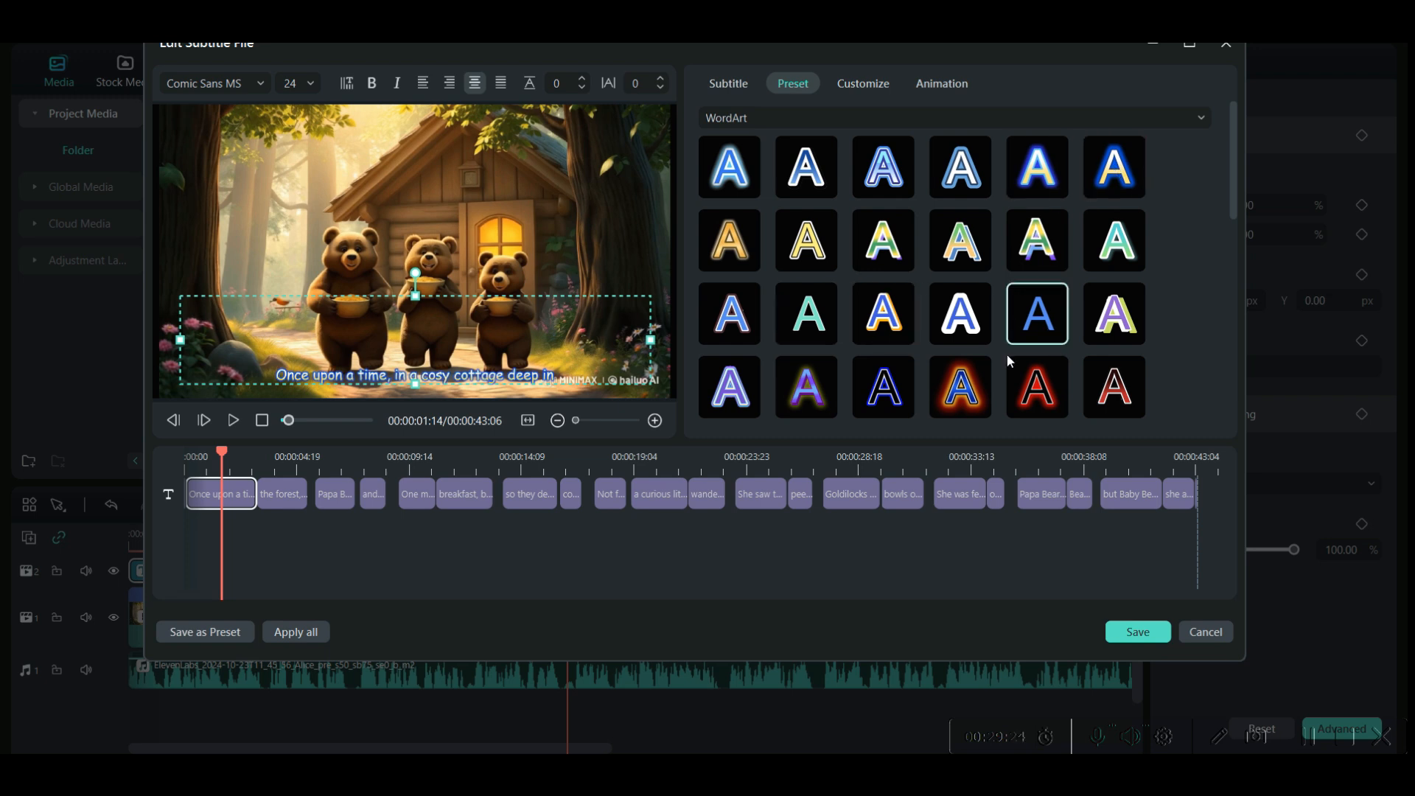
# - Set the first subtitle's font size to 32 and apply a multicoloured WordArt preset with a white outline
pyautogui.click(309, 84)
pyautogui.scroll(-2, 301, 214)
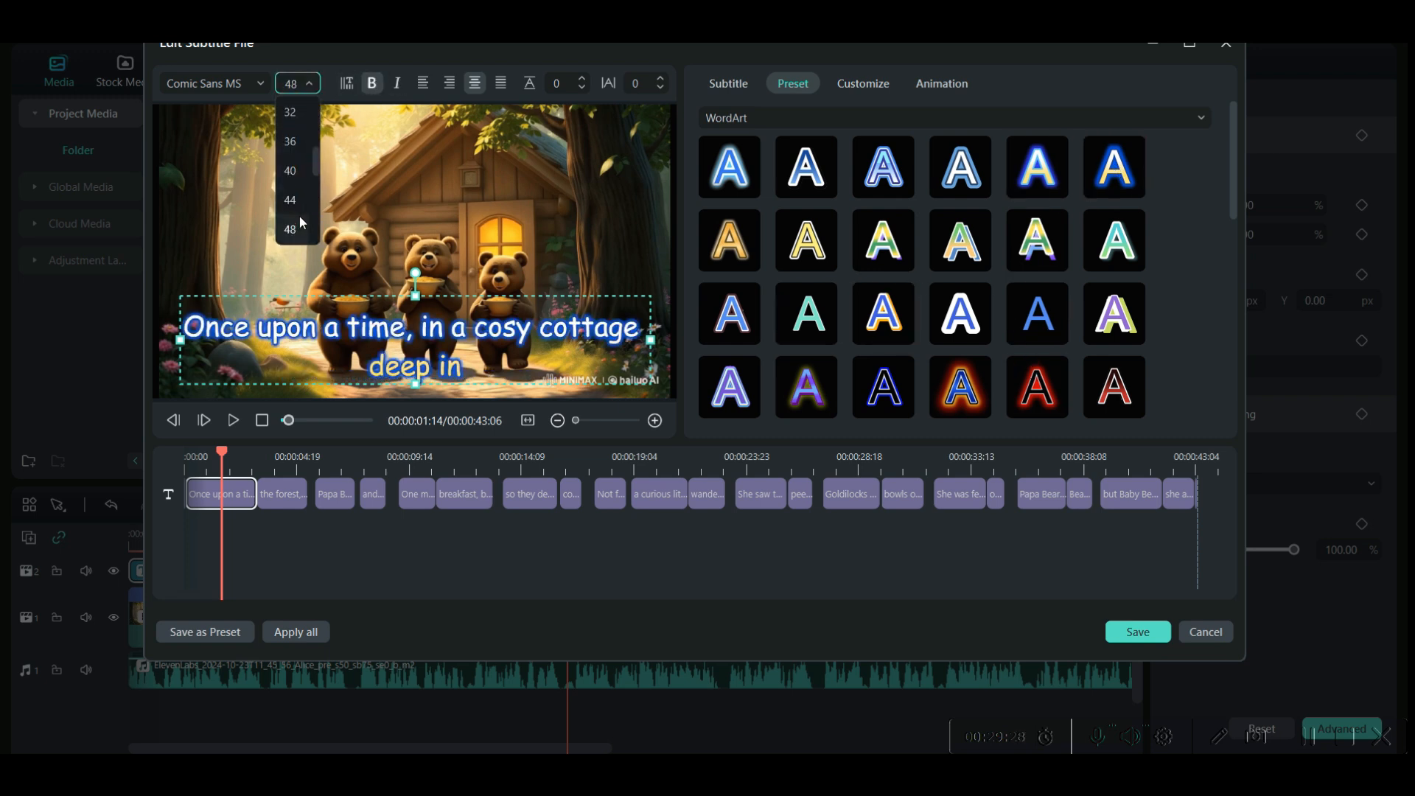
pyautogui.click(290, 112)
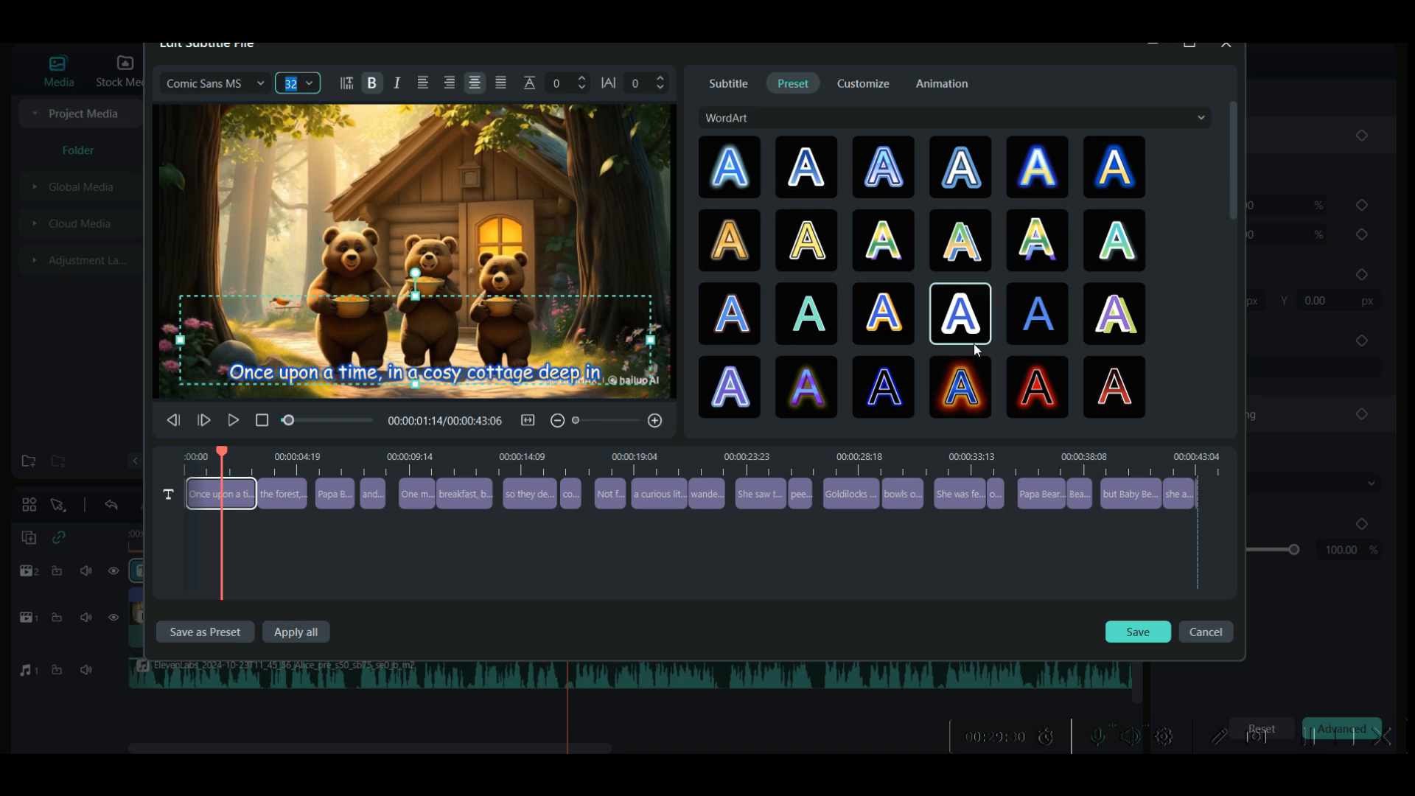
pyautogui.click(810, 319)
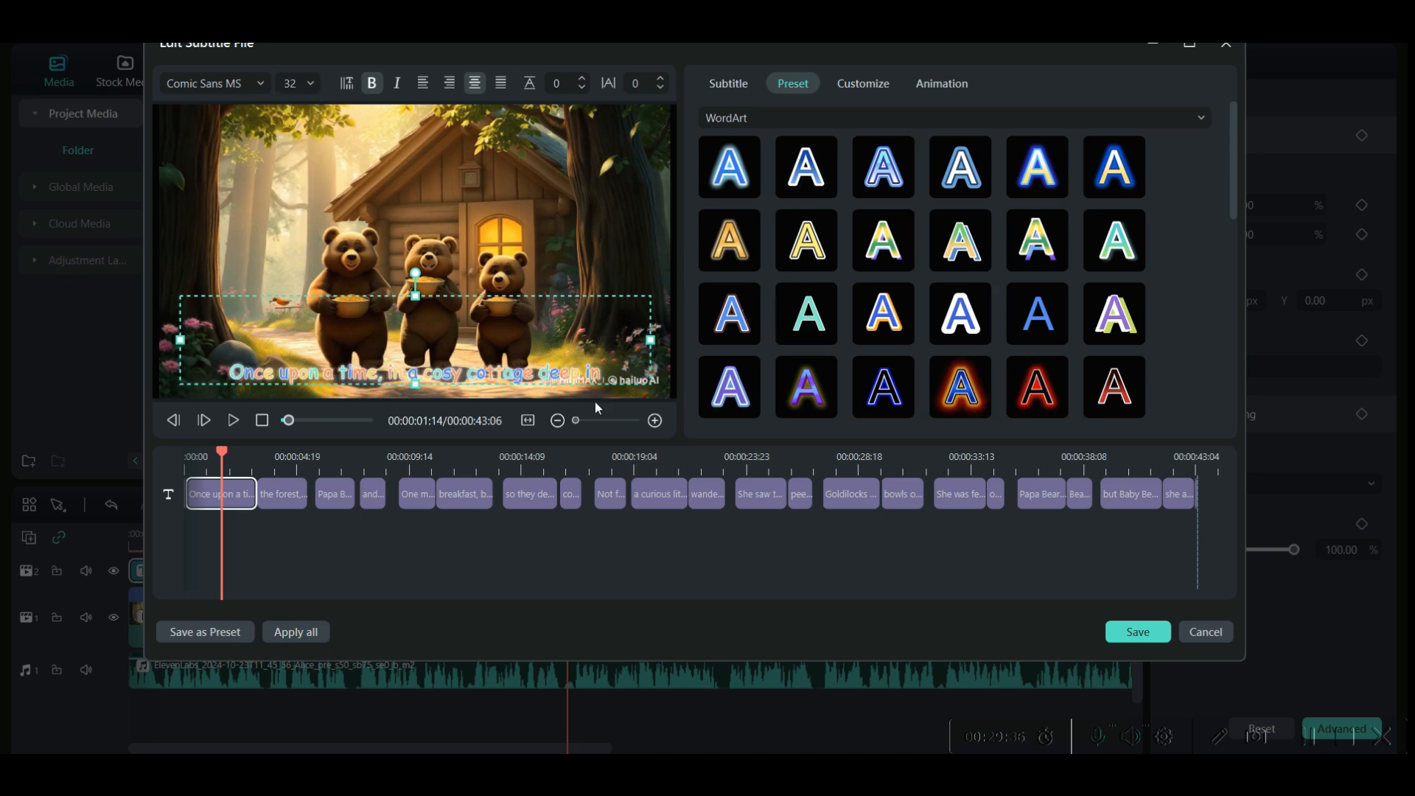
pyautogui.click(888, 260)
# - Customize the first subtitle's outline colour, giving the multicoloured text a black backing
pyautogui.click(868, 86)
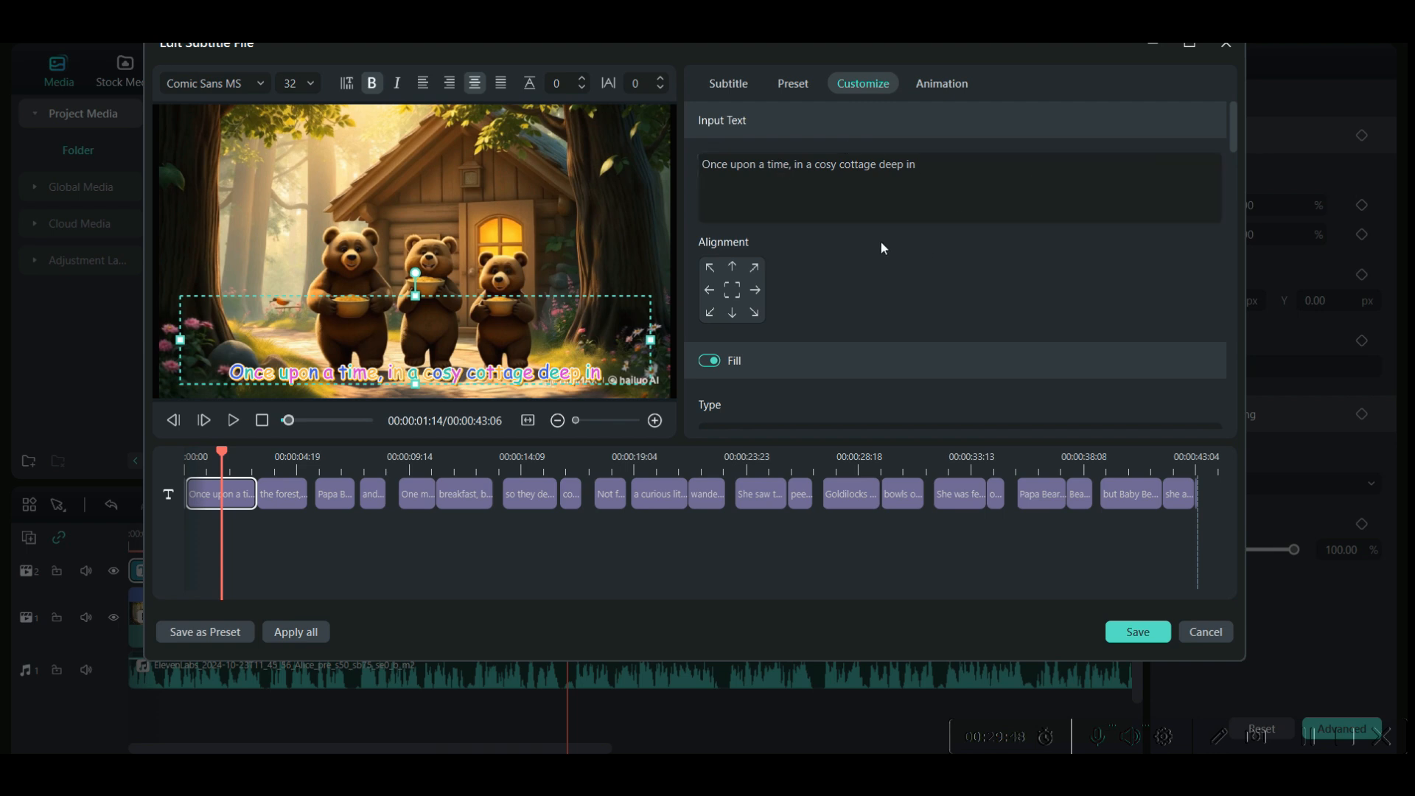
pyautogui.scroll(-3, 870, 248)
pyautogui.scroll(-4, 872, 373)
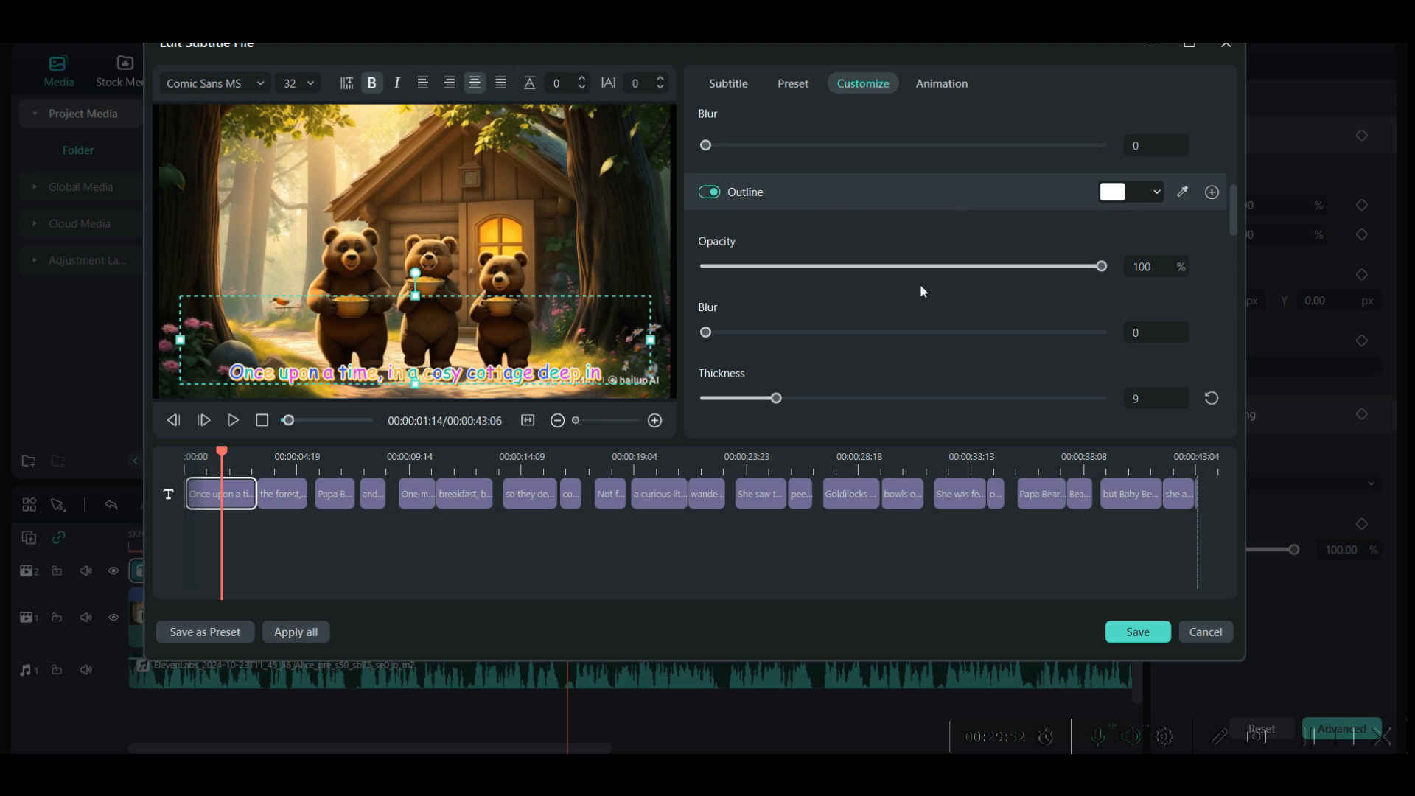
pyautogui.click(1180, 193)
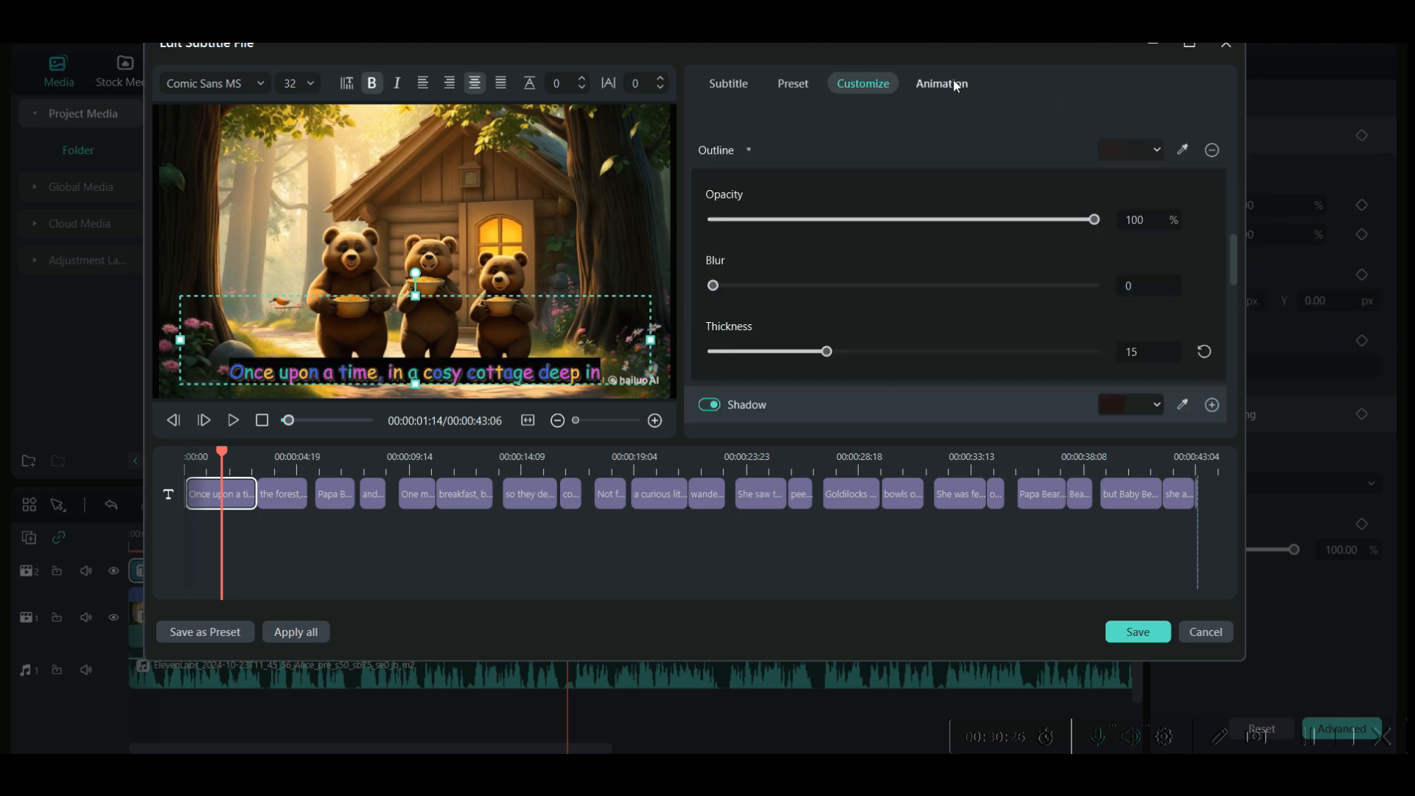
# - Give the first subtitle an In animation, choosing the Typewriter effect with the crossed arrows
pyautogui.click(953, 84)
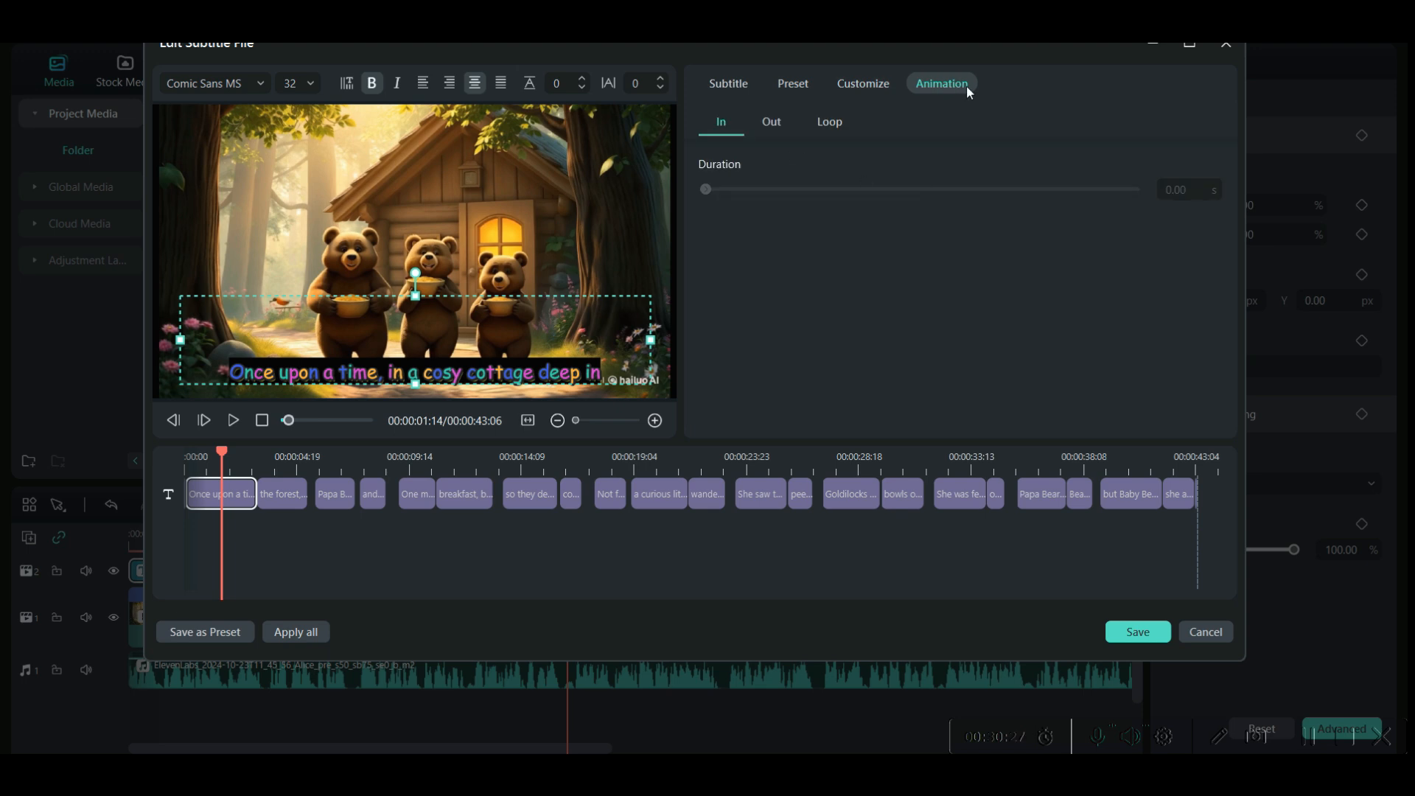
pyautogui.click(722, 124)
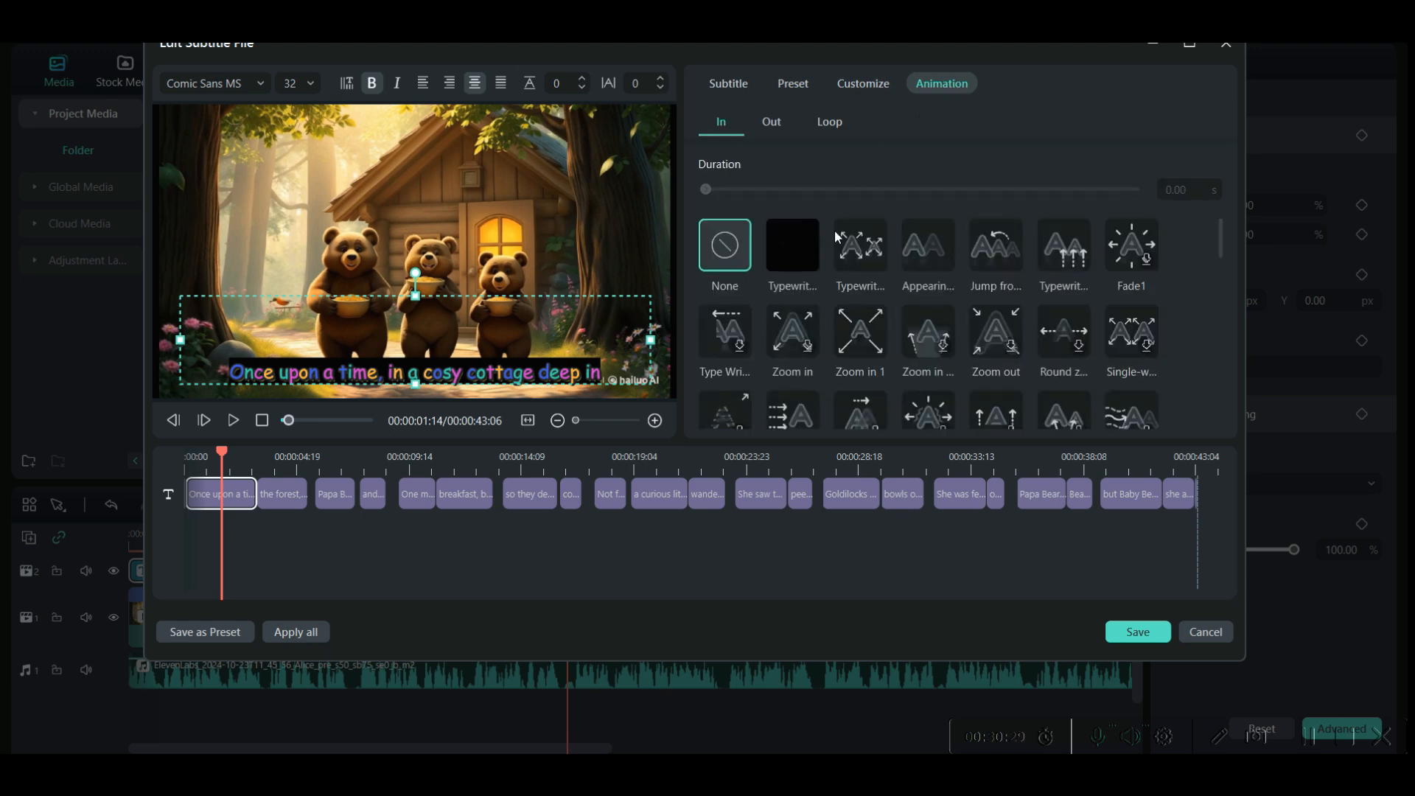
pyautogui.click(1072, 258)
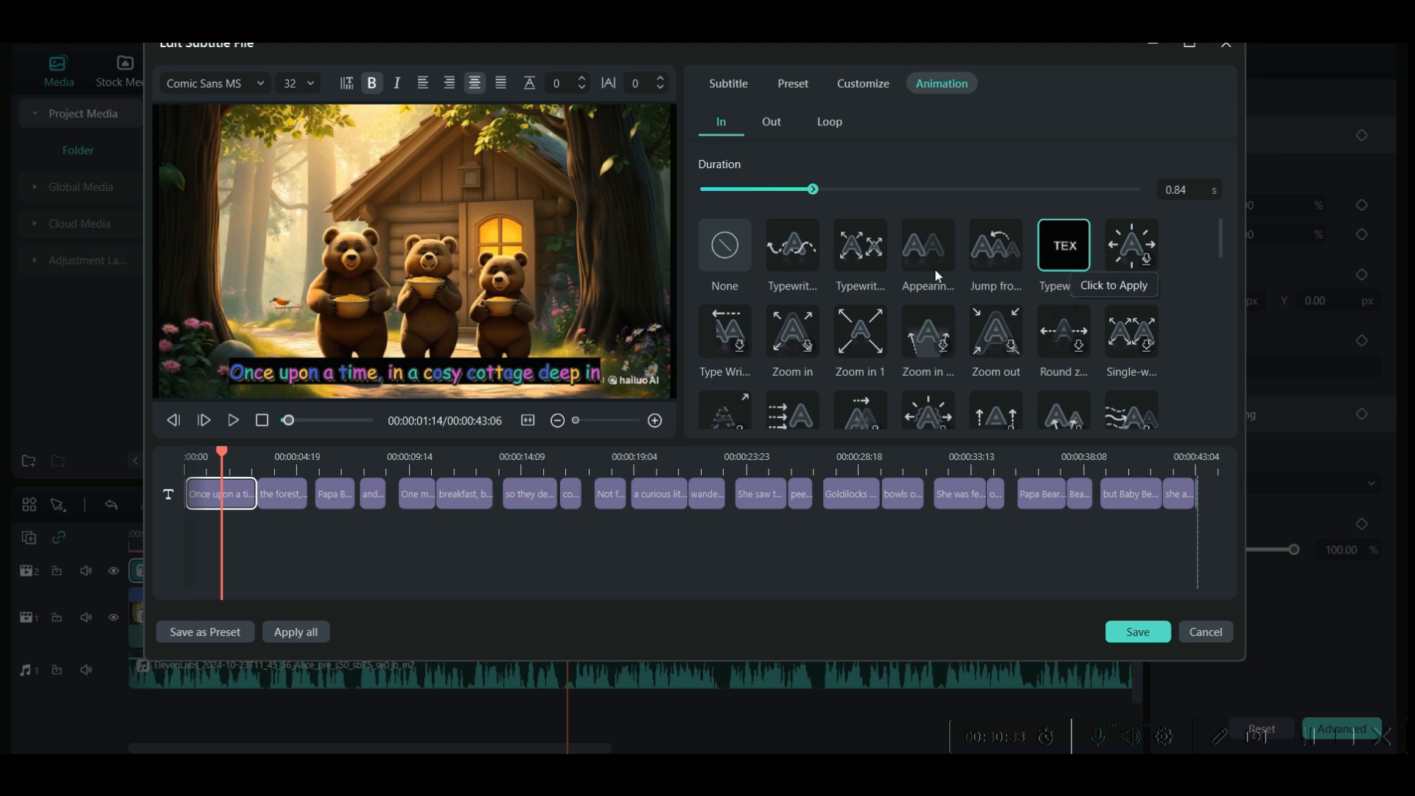
pyautogui.click(860, 245)
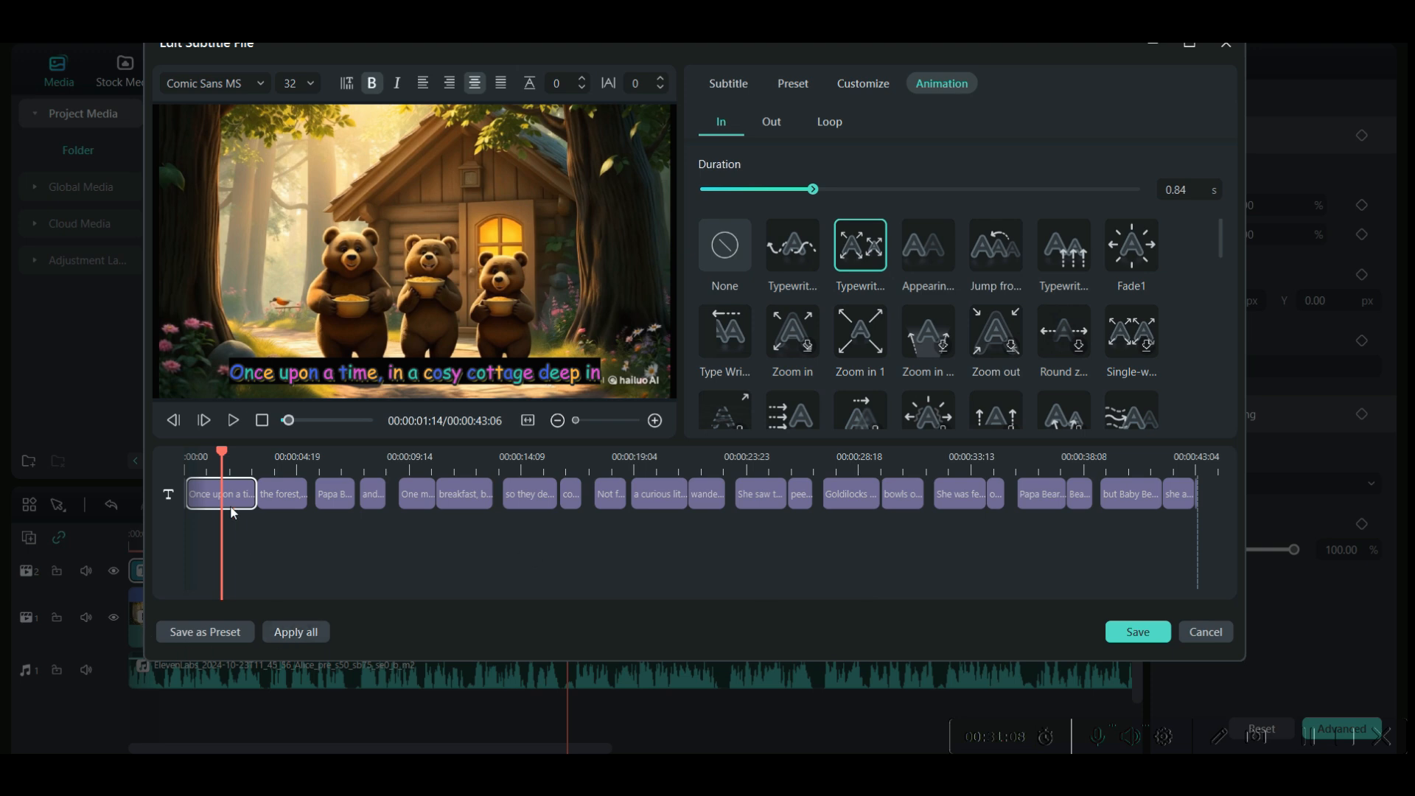
# - Apply the styling to all subtitles, save the subtitle file, and return the playhead to the start of the timeline
pyautogui.click(294, 633)
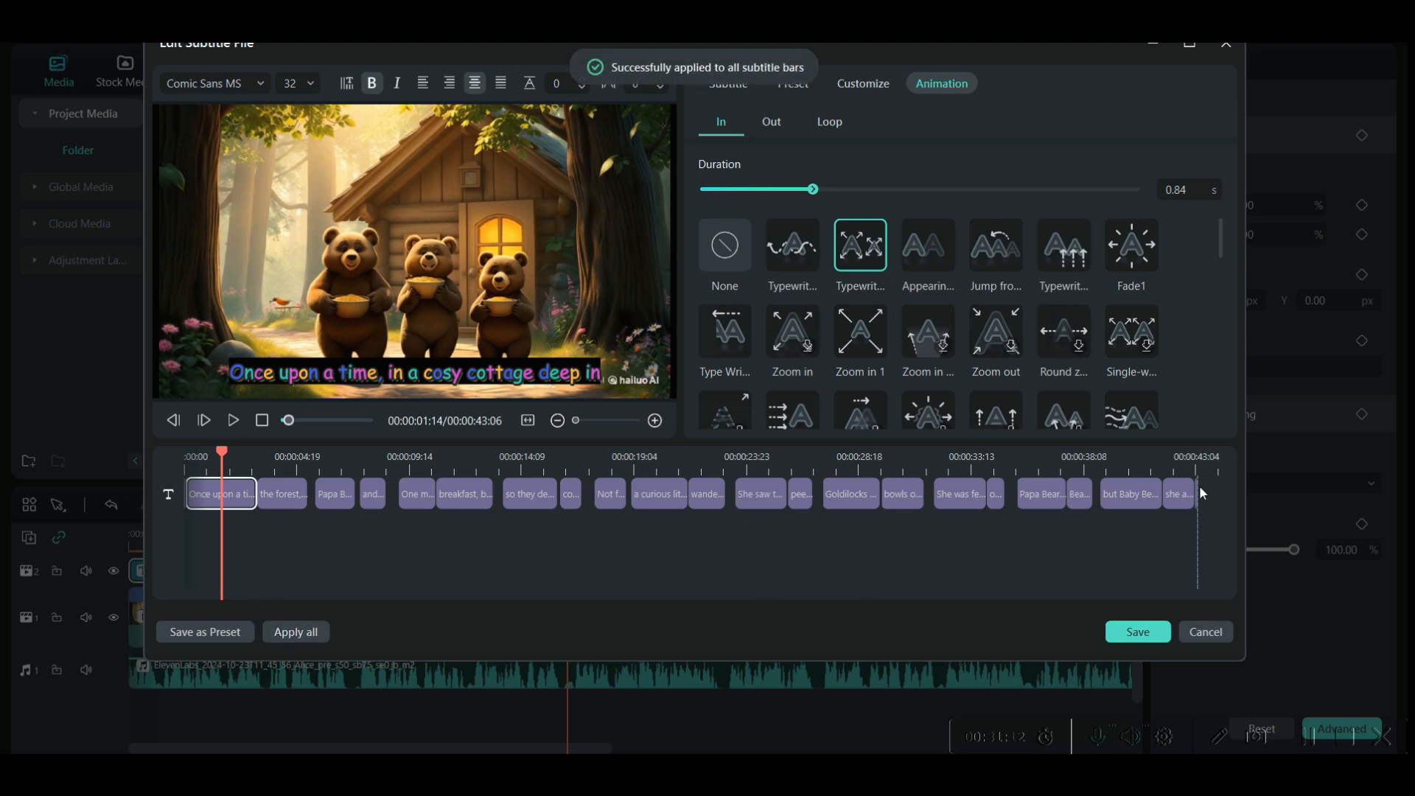
pyautogui.click(1141, 636)
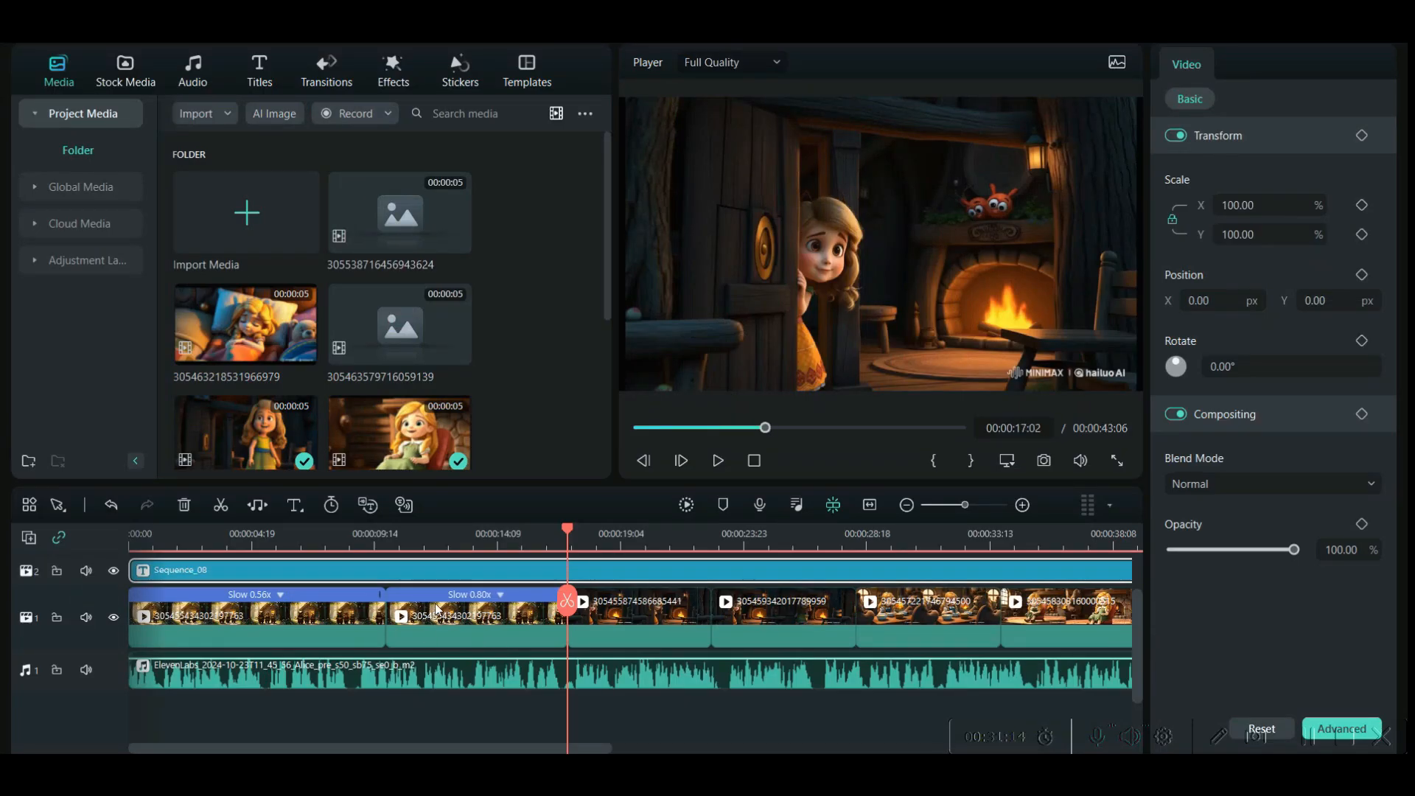
pyautogui.press('Home')
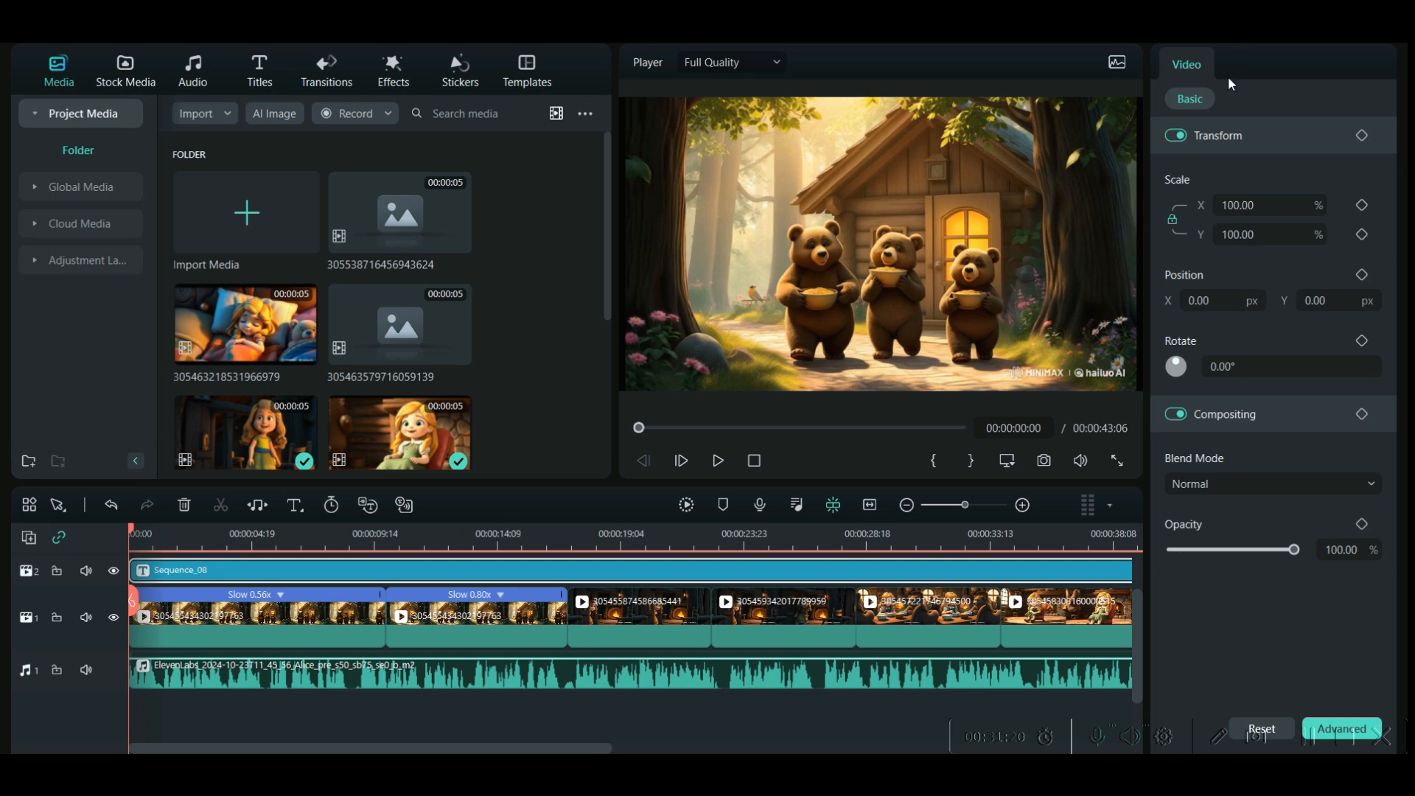
# - Set the quality to Higher in the local MP4 export settings and close them without exporting
pyautogui.hotkey('ctrl', 'e')
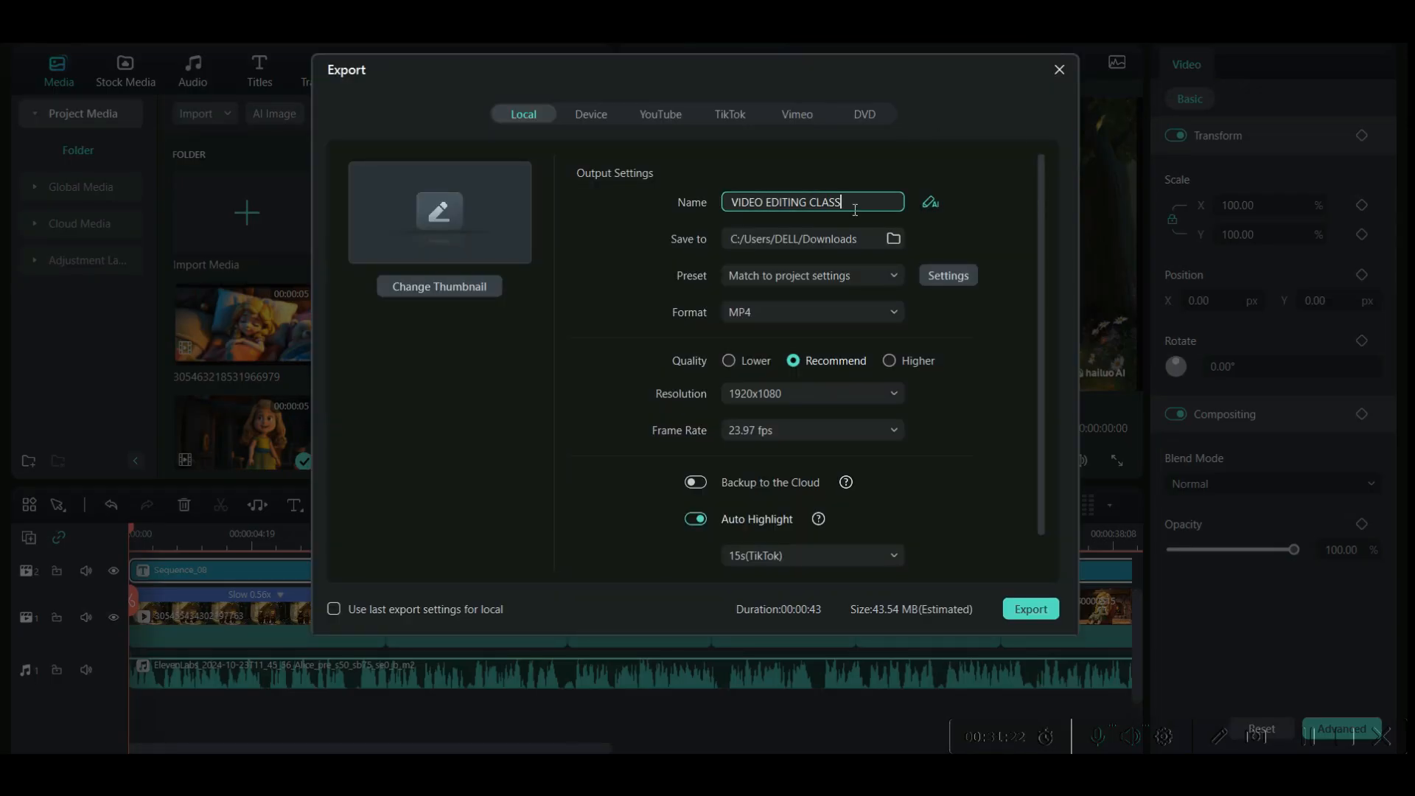
pyautogui.moveTo(855, 211); pyautogui.dragTo(693, 209)
pyautogui.click(894, 240)
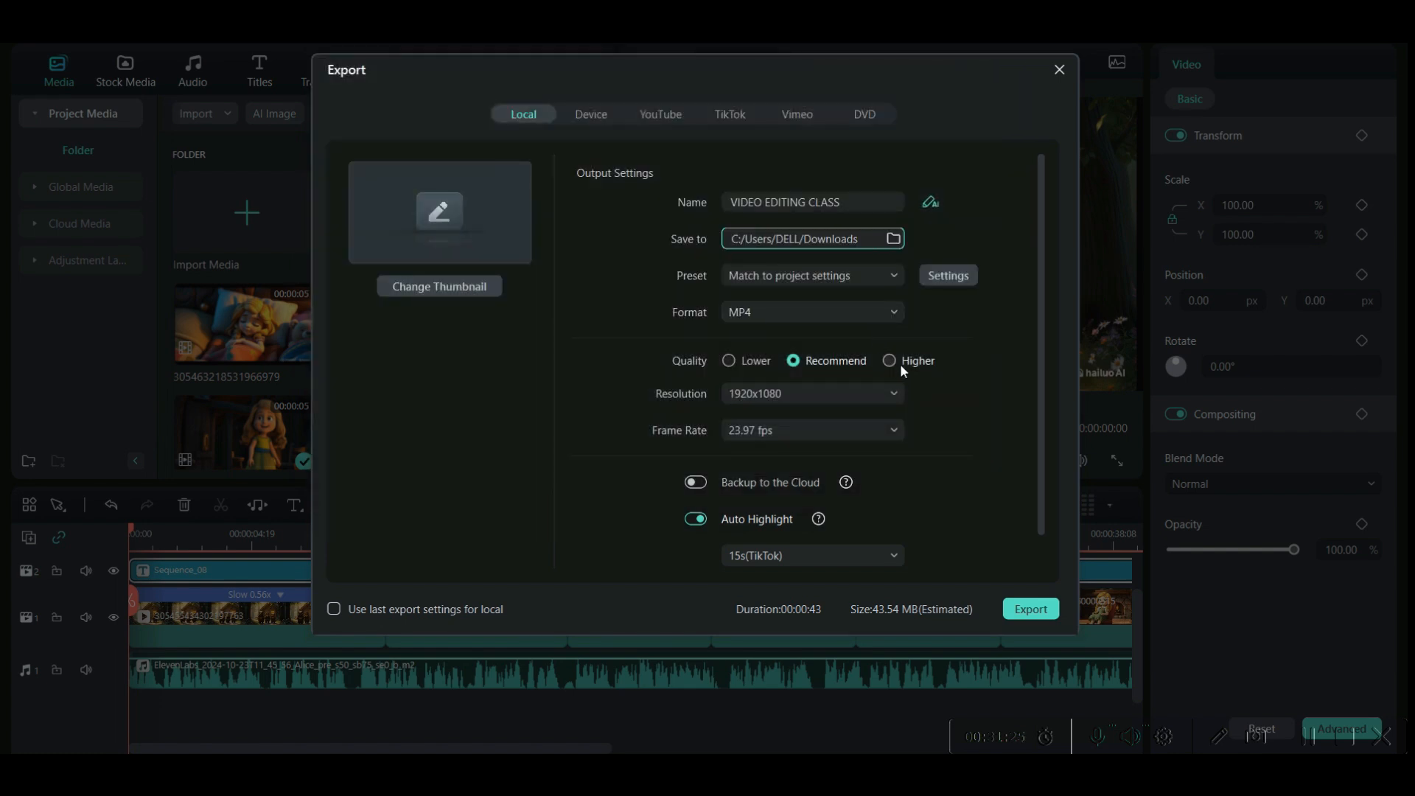
pyautogui.click(891, 361)
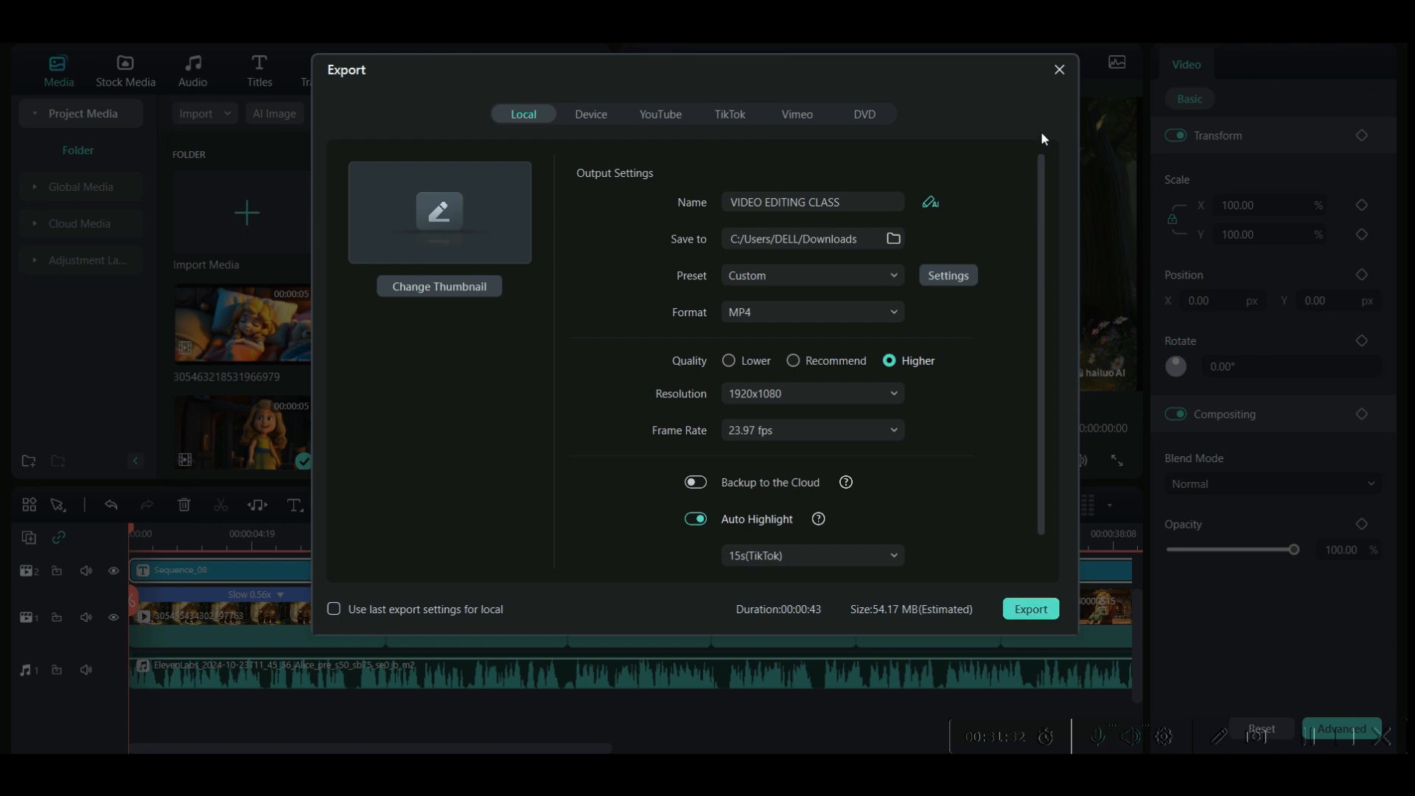
pyautogui.click(1062, 70)
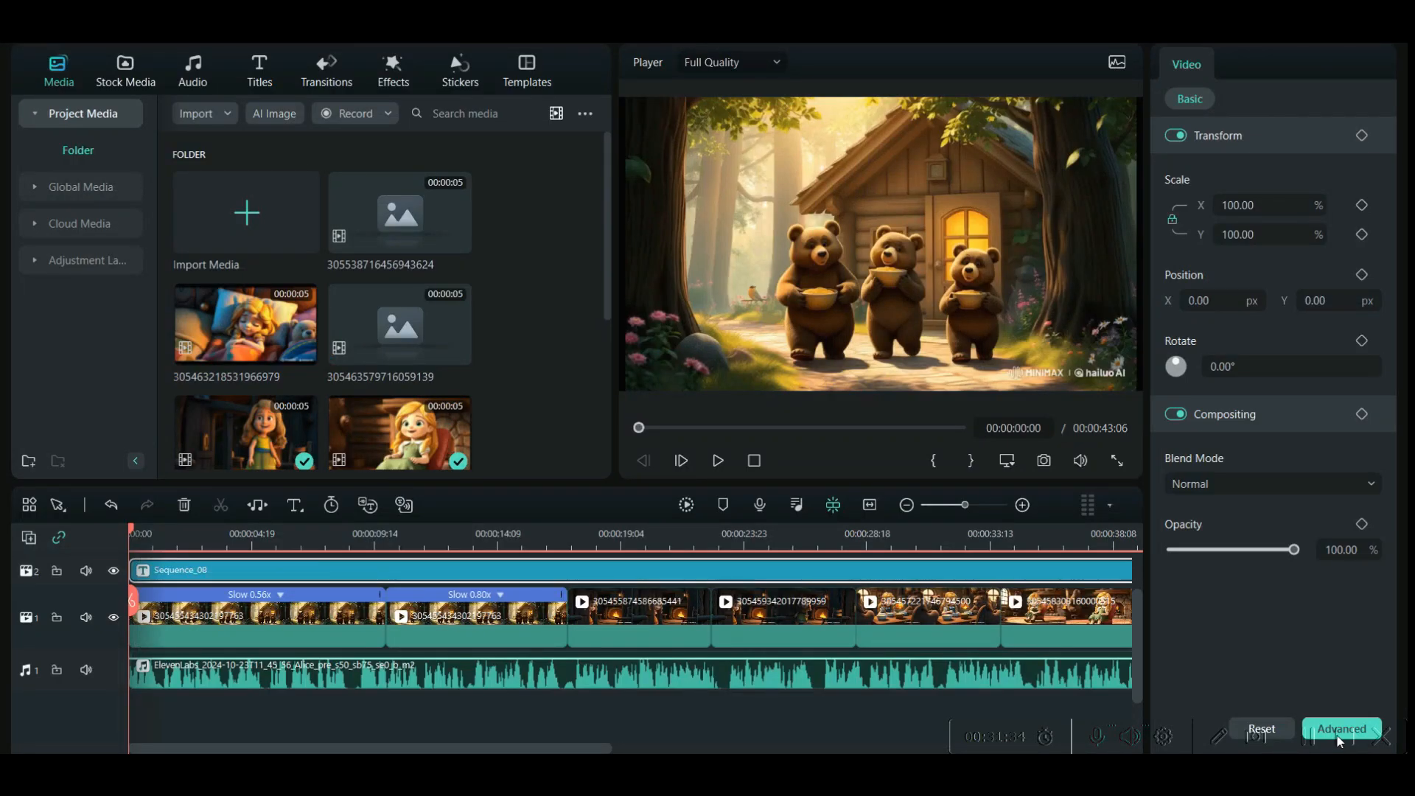